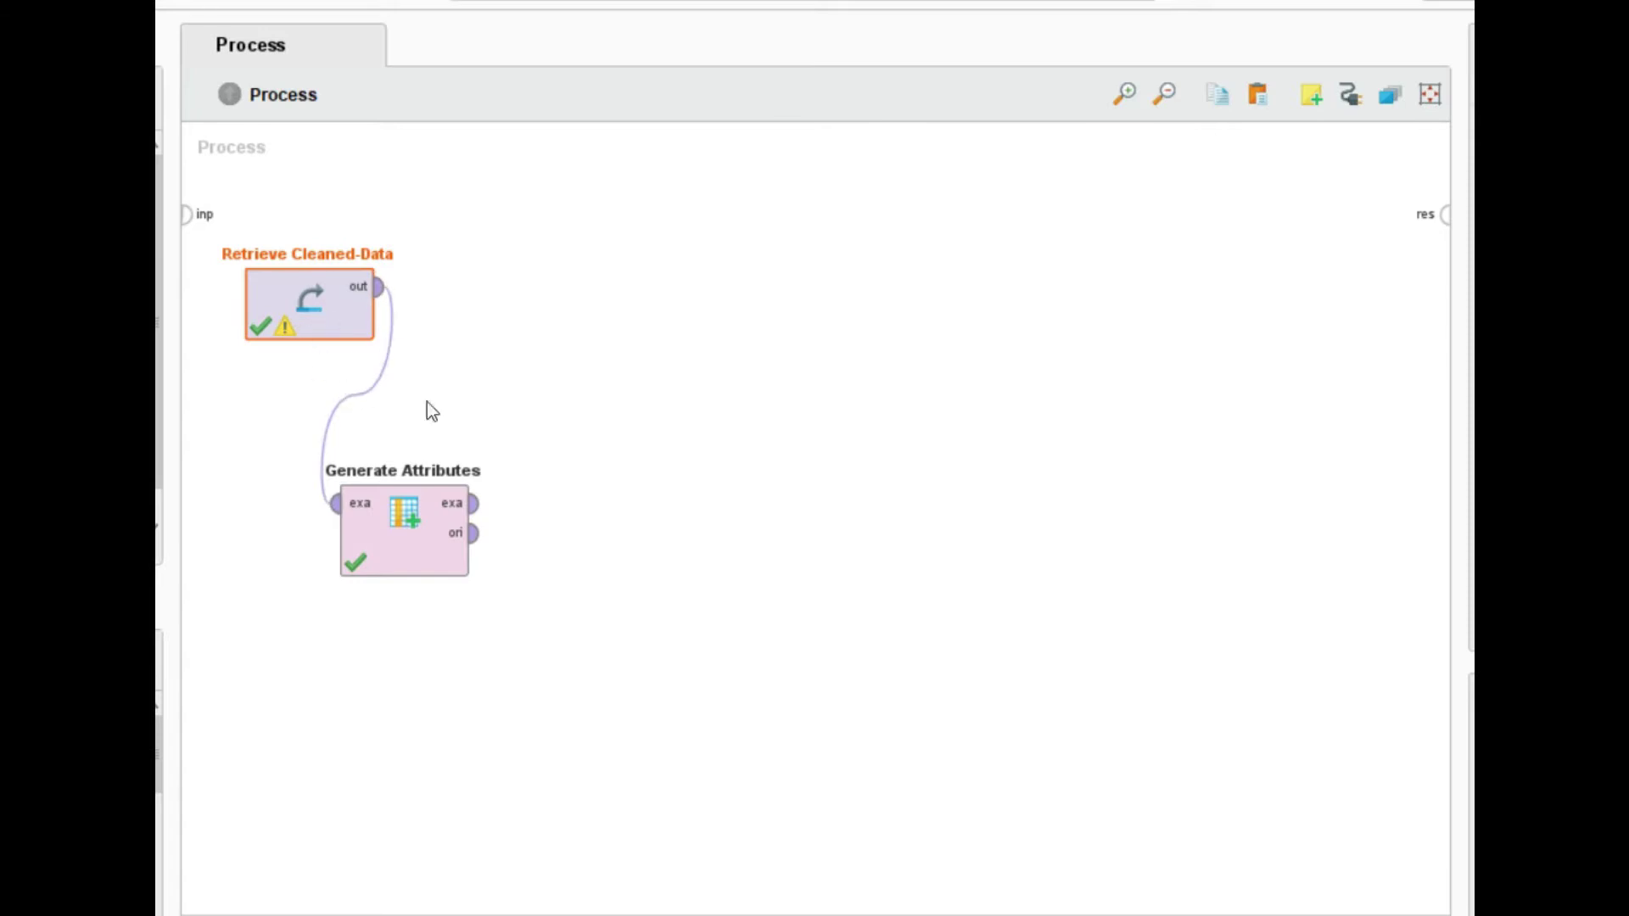
Step: Select the Generate Attributes operator to inspect the ExampleSet it produces
left_click(404, 541)
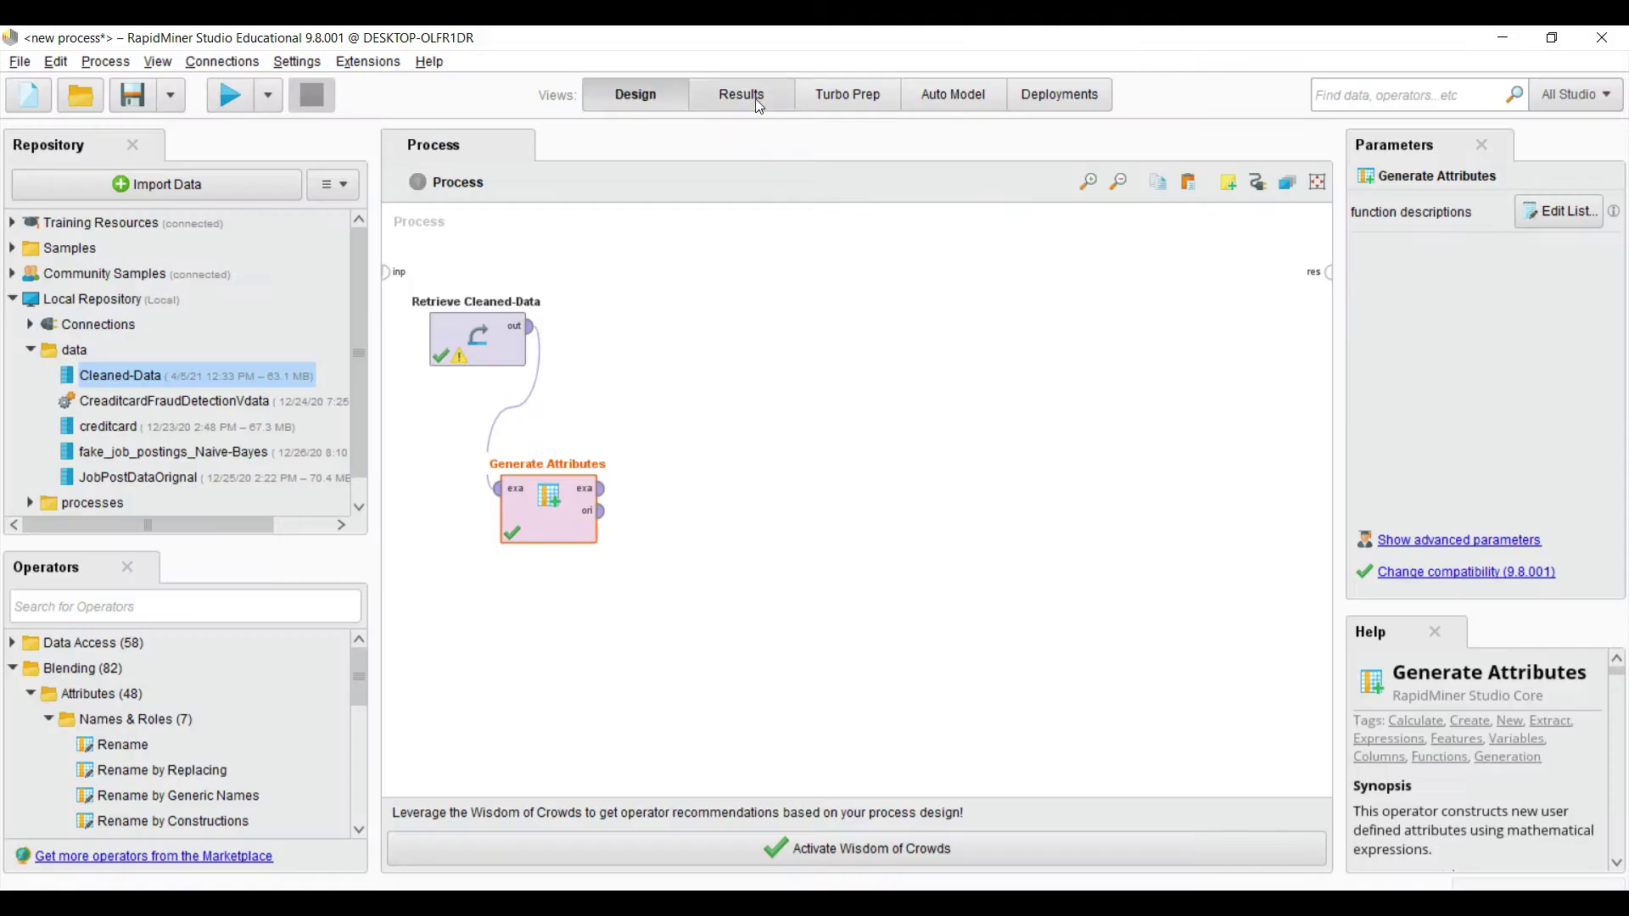
left_click(742, 94)
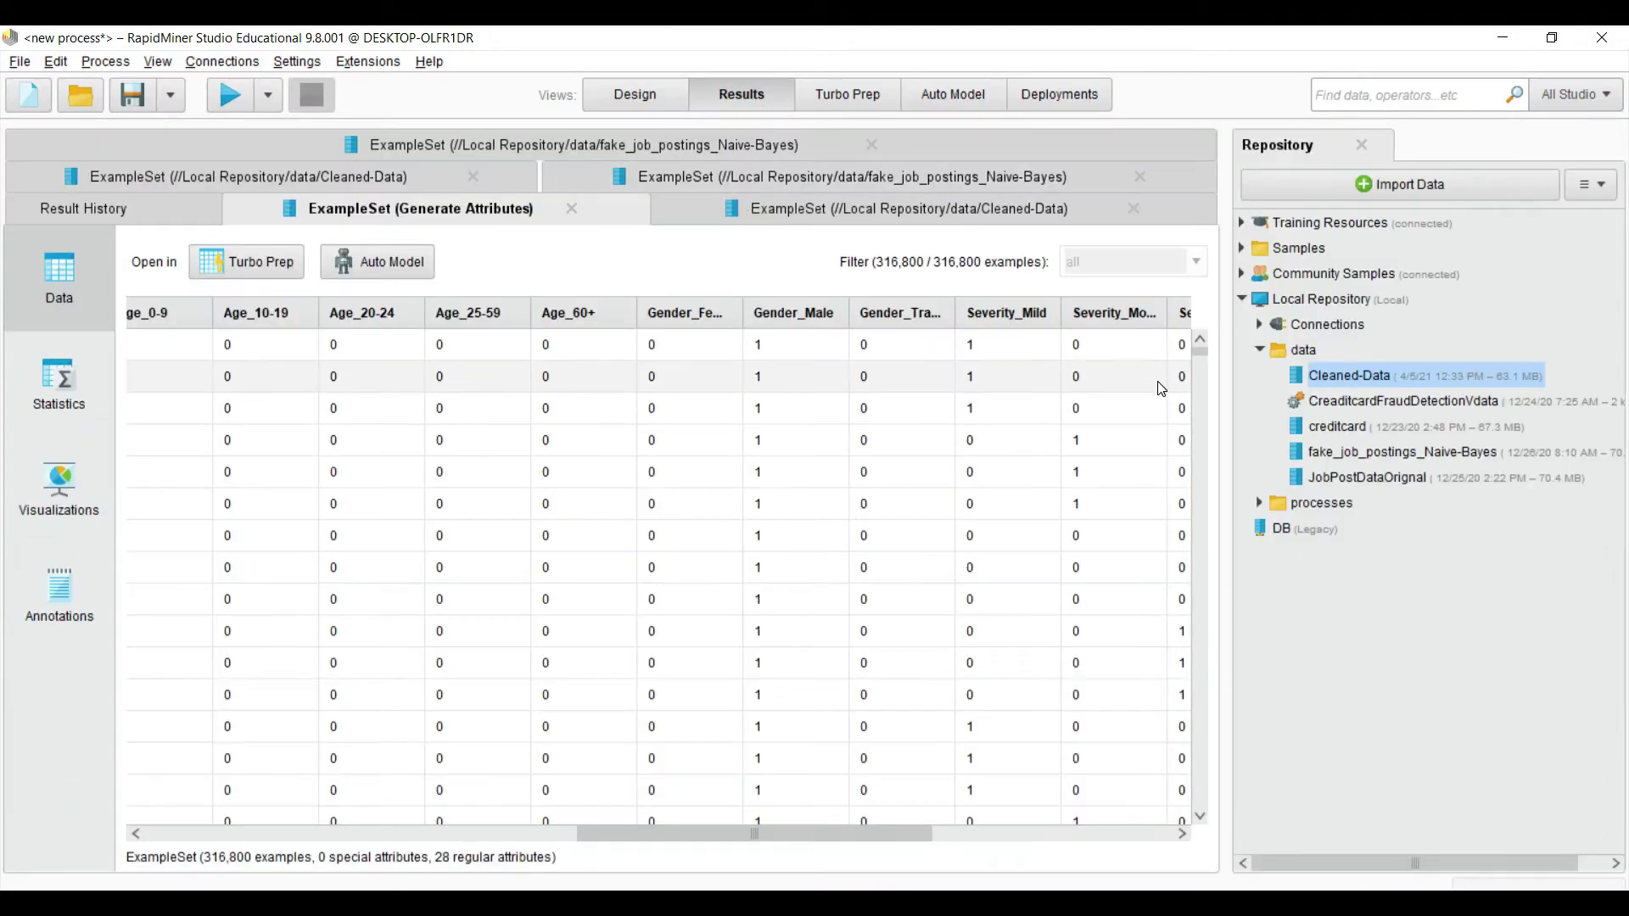
left_click_drag(764, 834, 1175, 833)
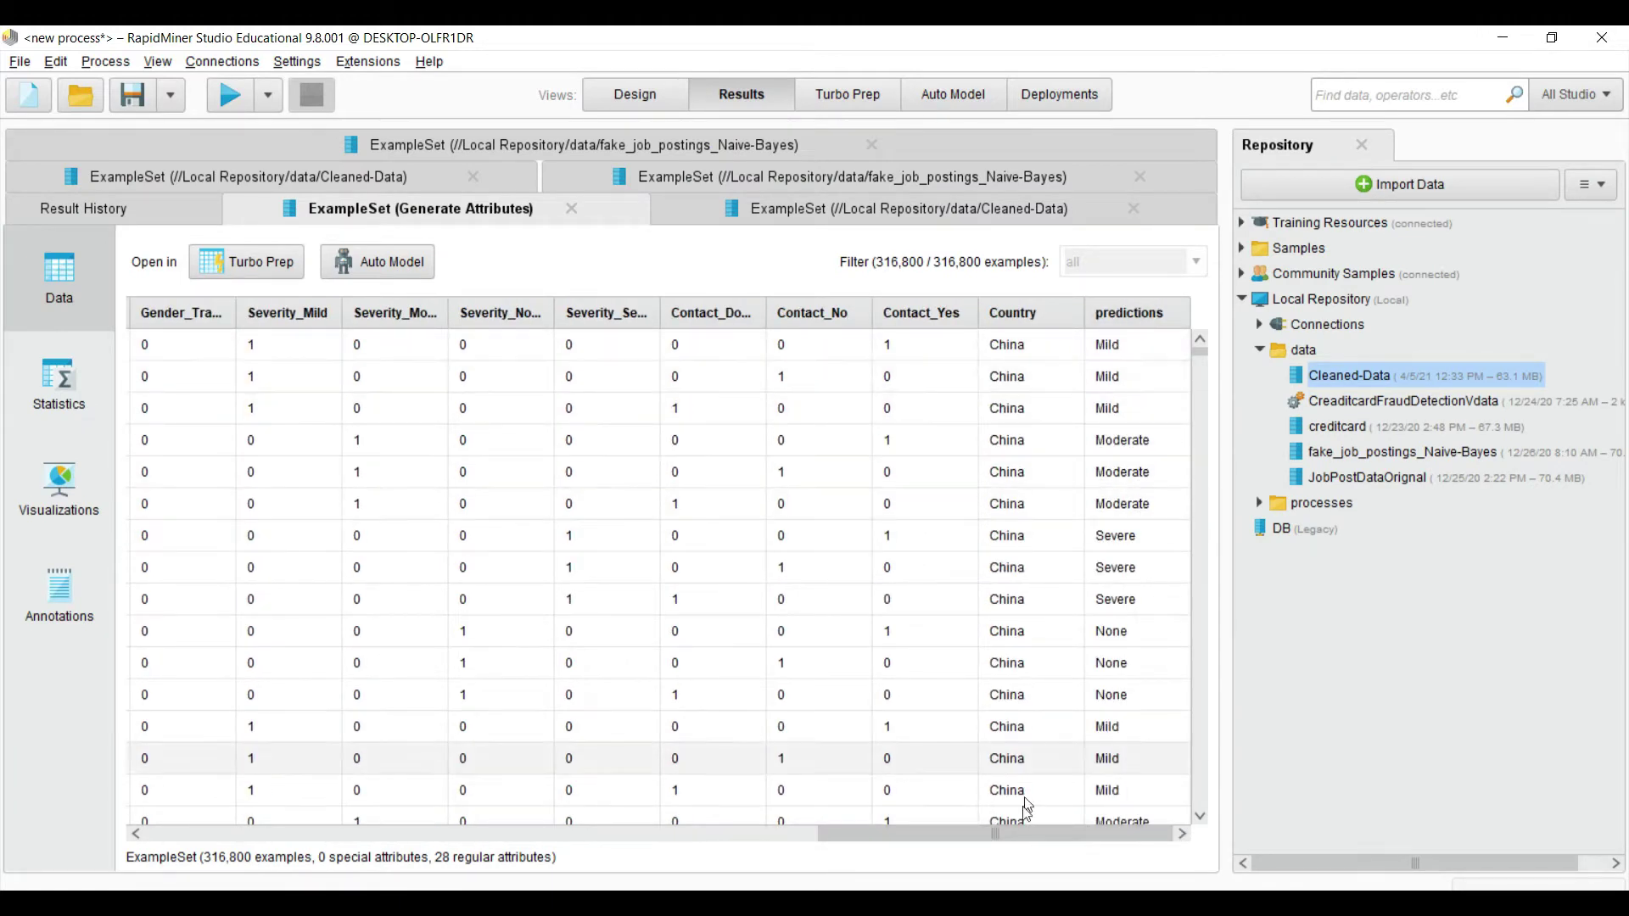
mouse_move(1021, 834)
left_mouse_down()
mouse_move(418, 834)
mouse_move(848, 883)
mouse_move(966, 879)
mouse_move(1047, 852)
left_mouse_up()
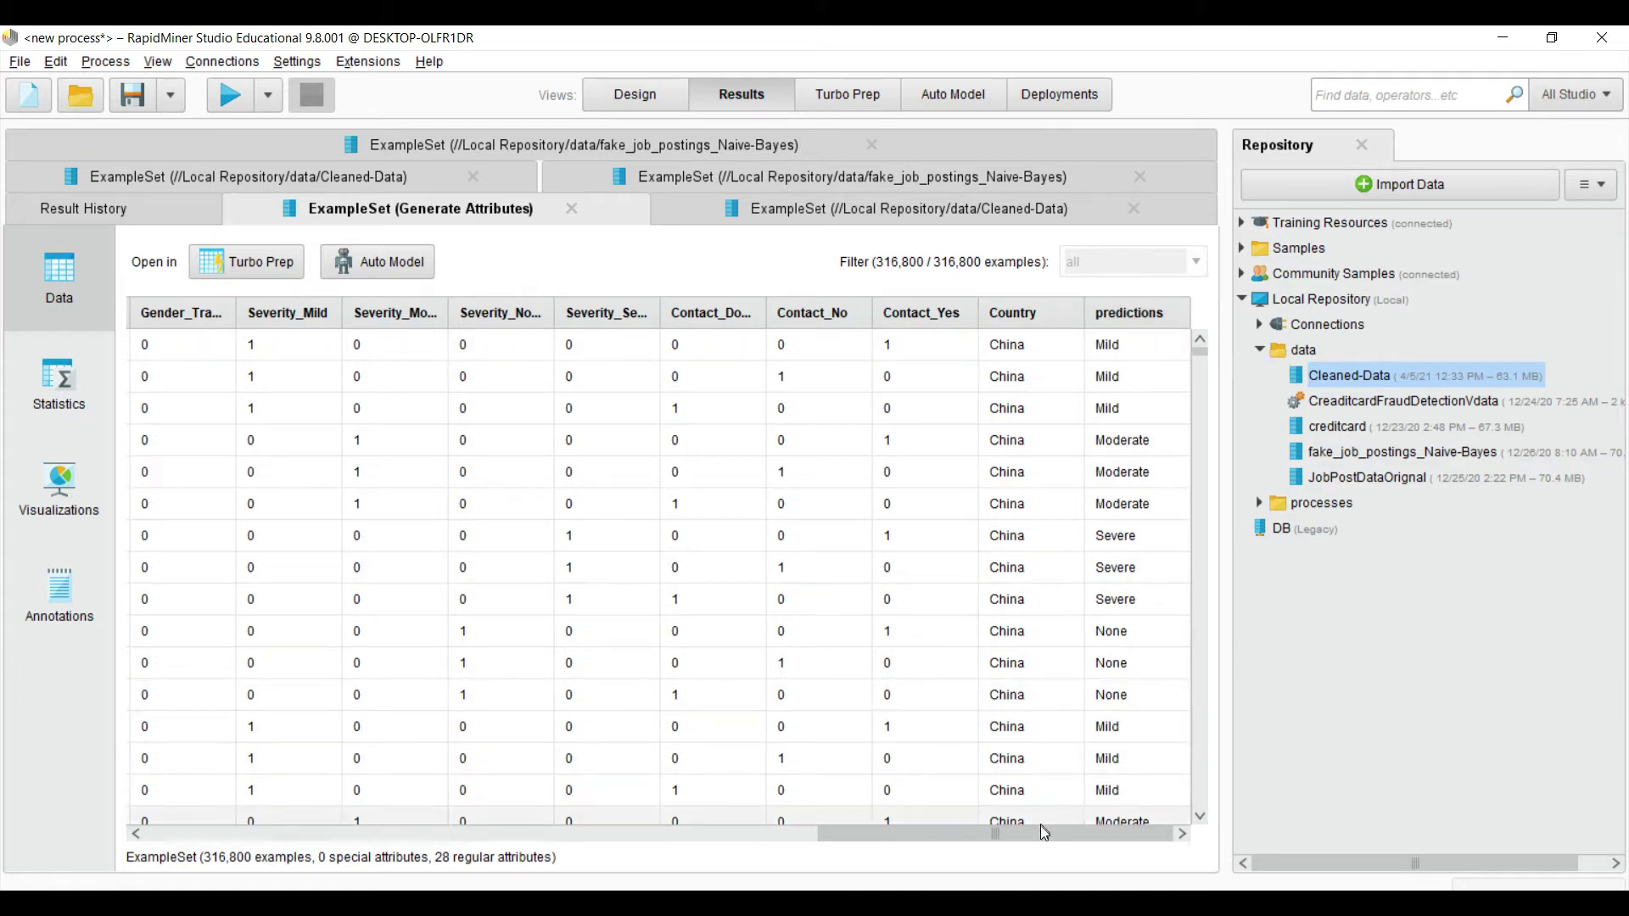
left_click_drag(1041, 830, 380, 833)
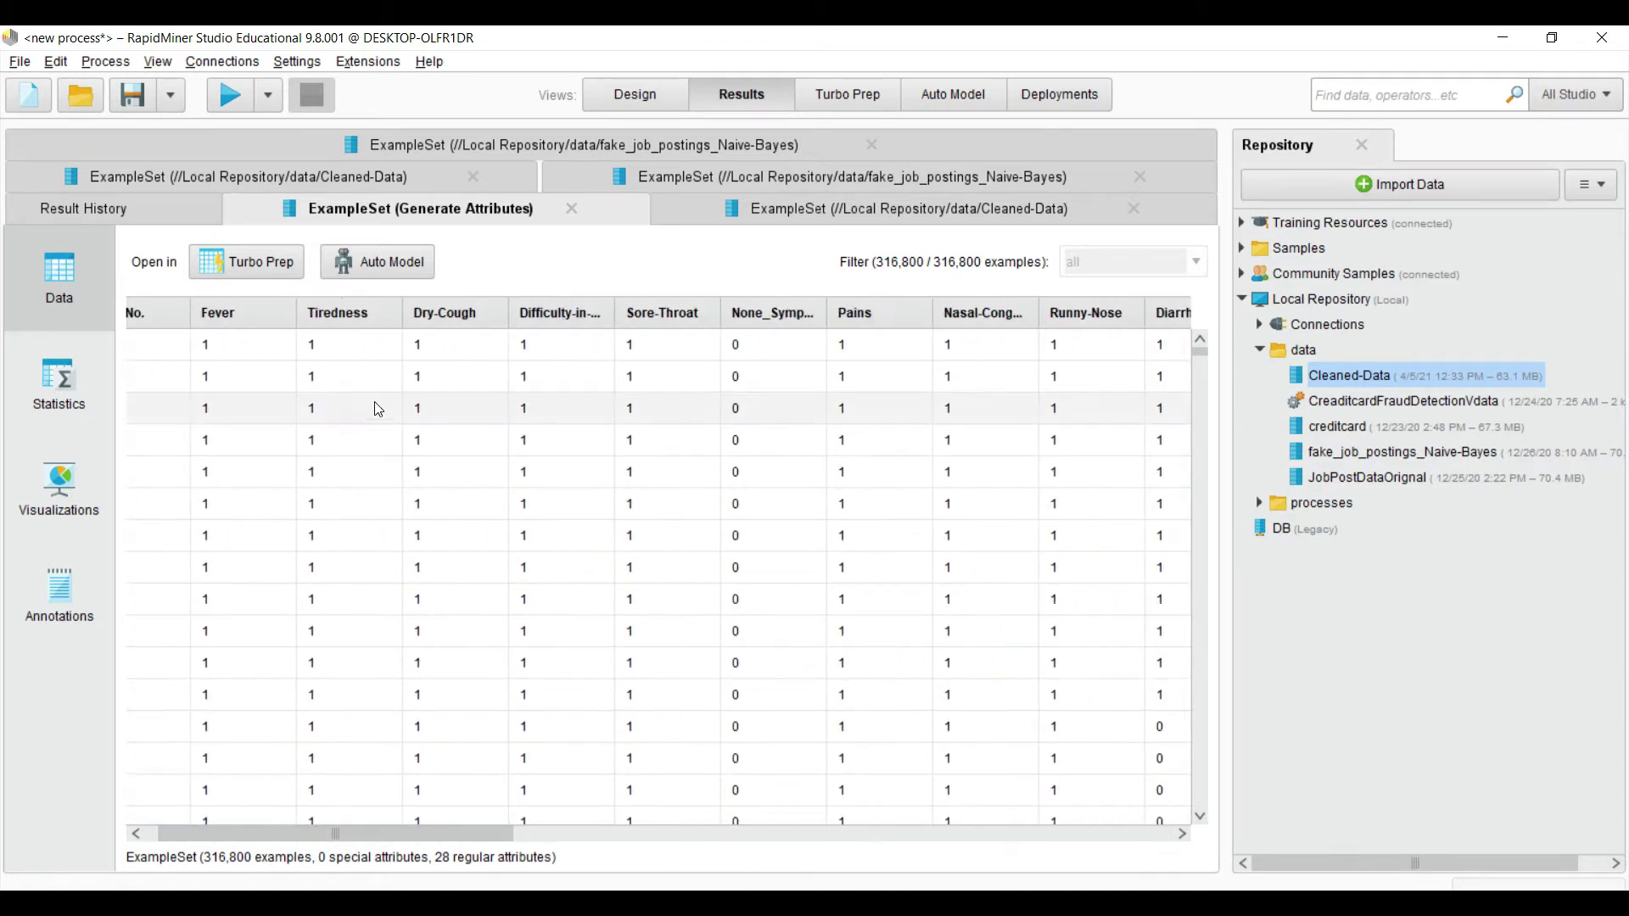
Step: Back in Design, add a Set Role operator via 'setrol' and feed Generate Attributes into it
left_click(609, 93)
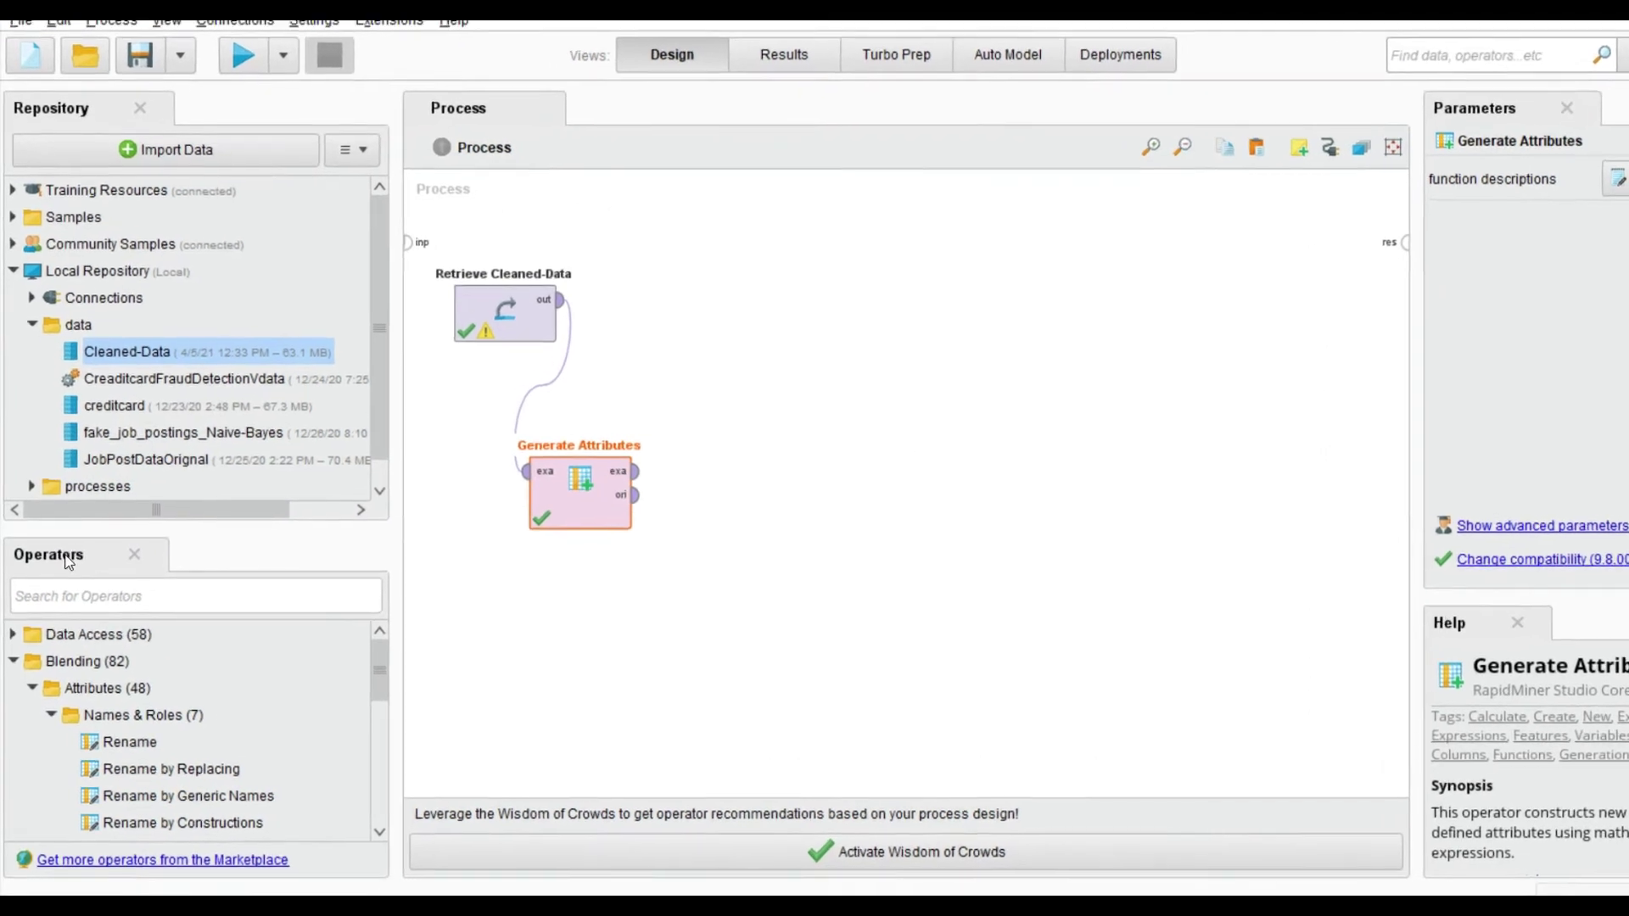
left_click(81, 594)
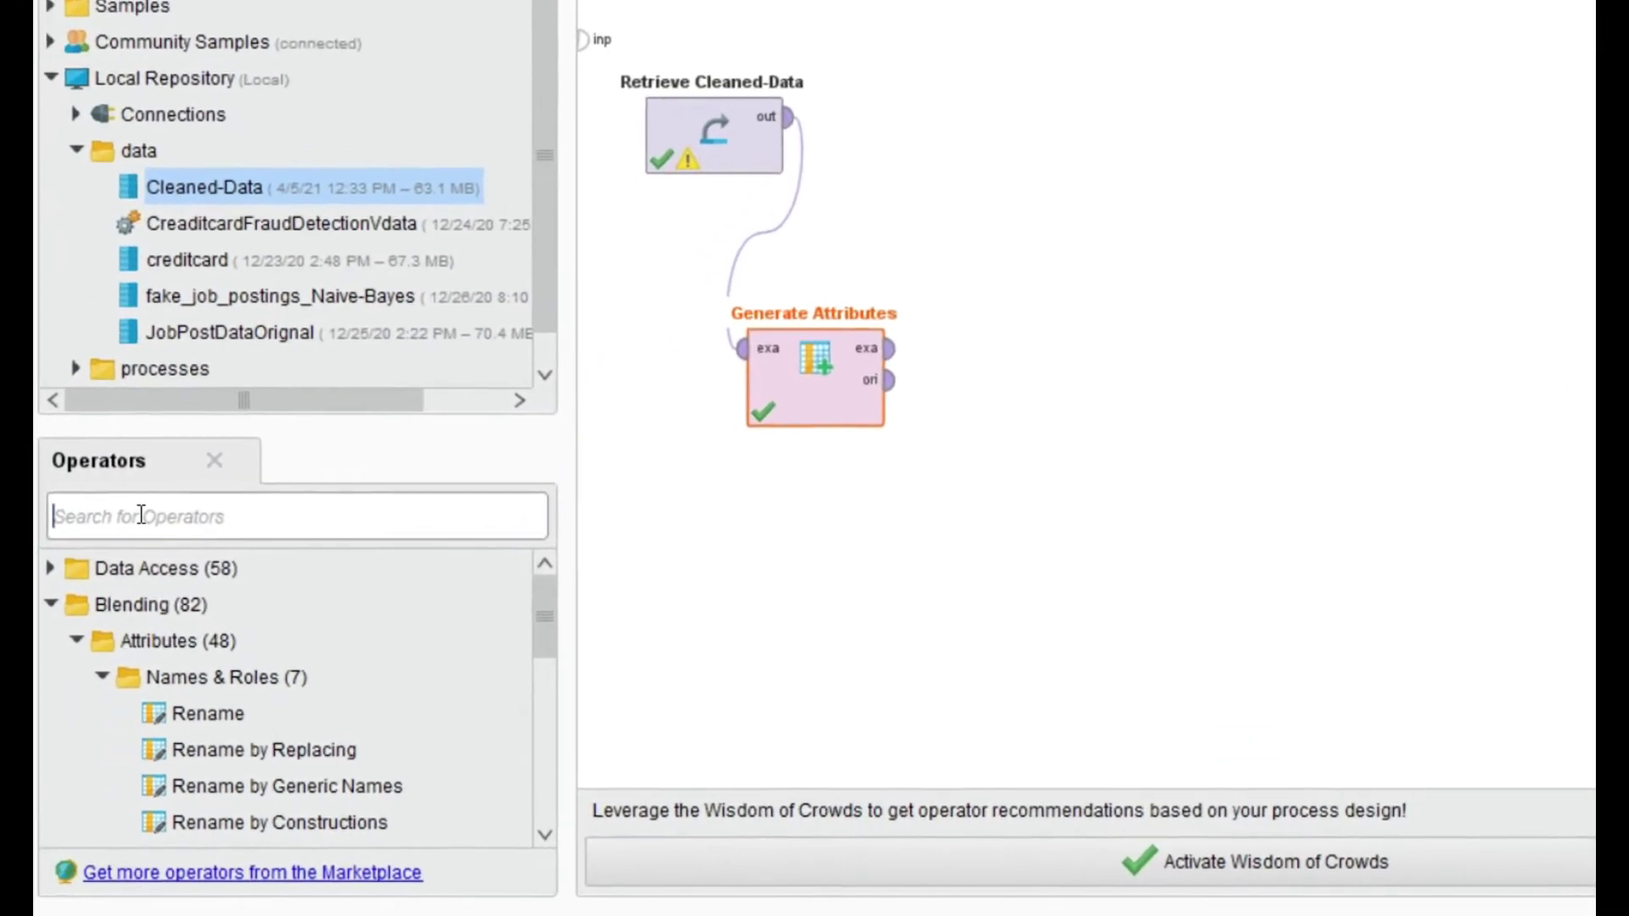
type("set")
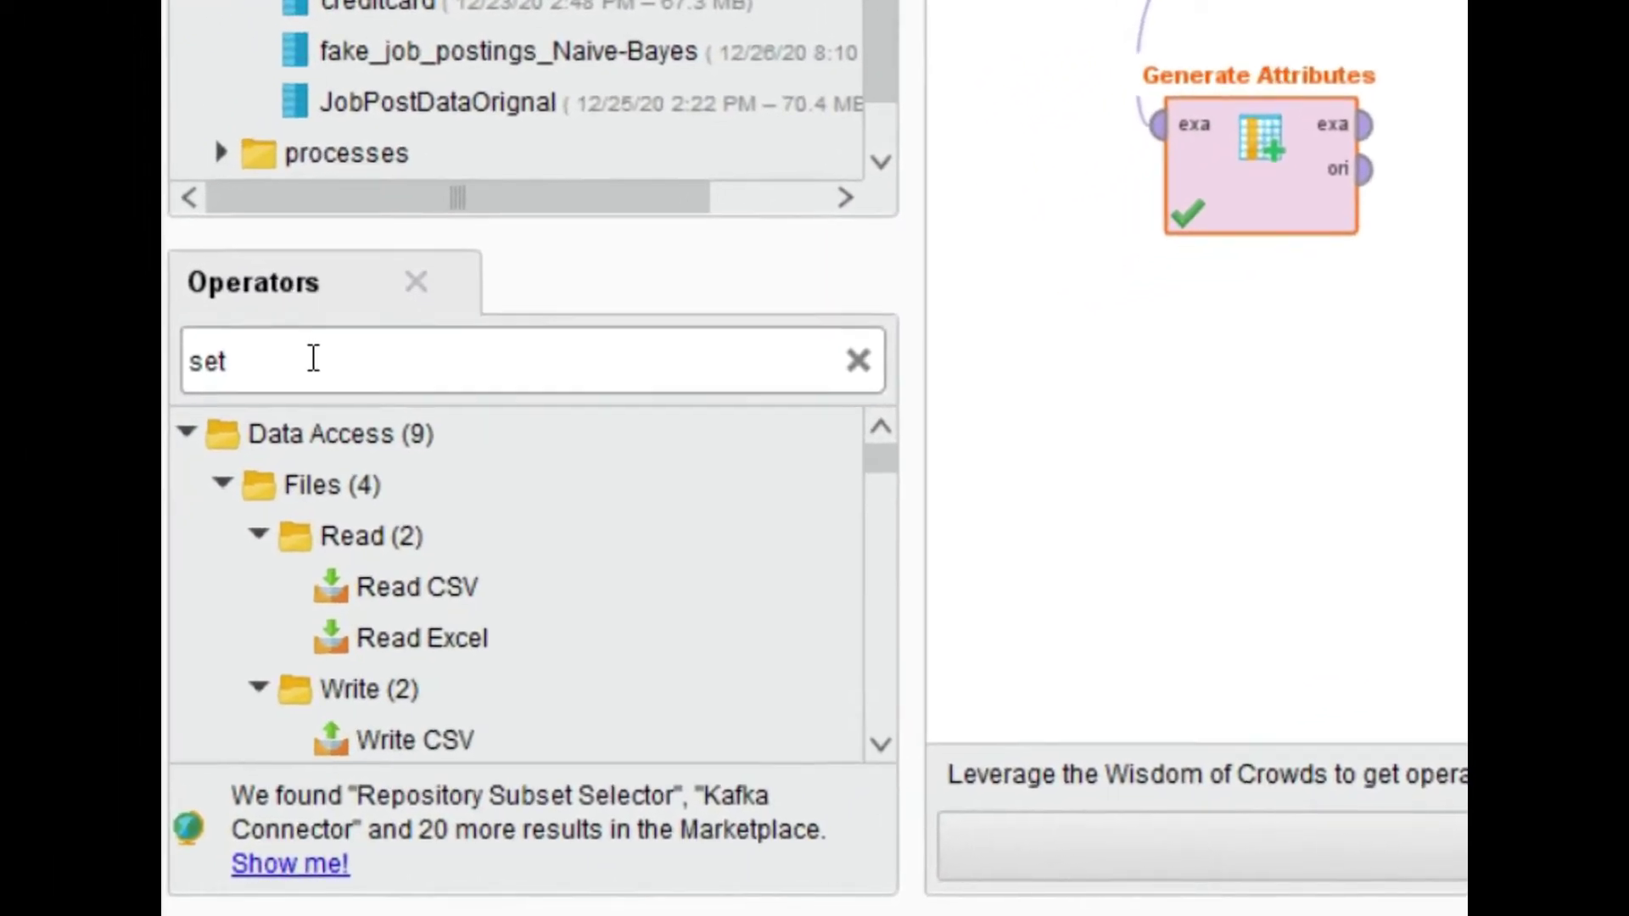
type("rol")
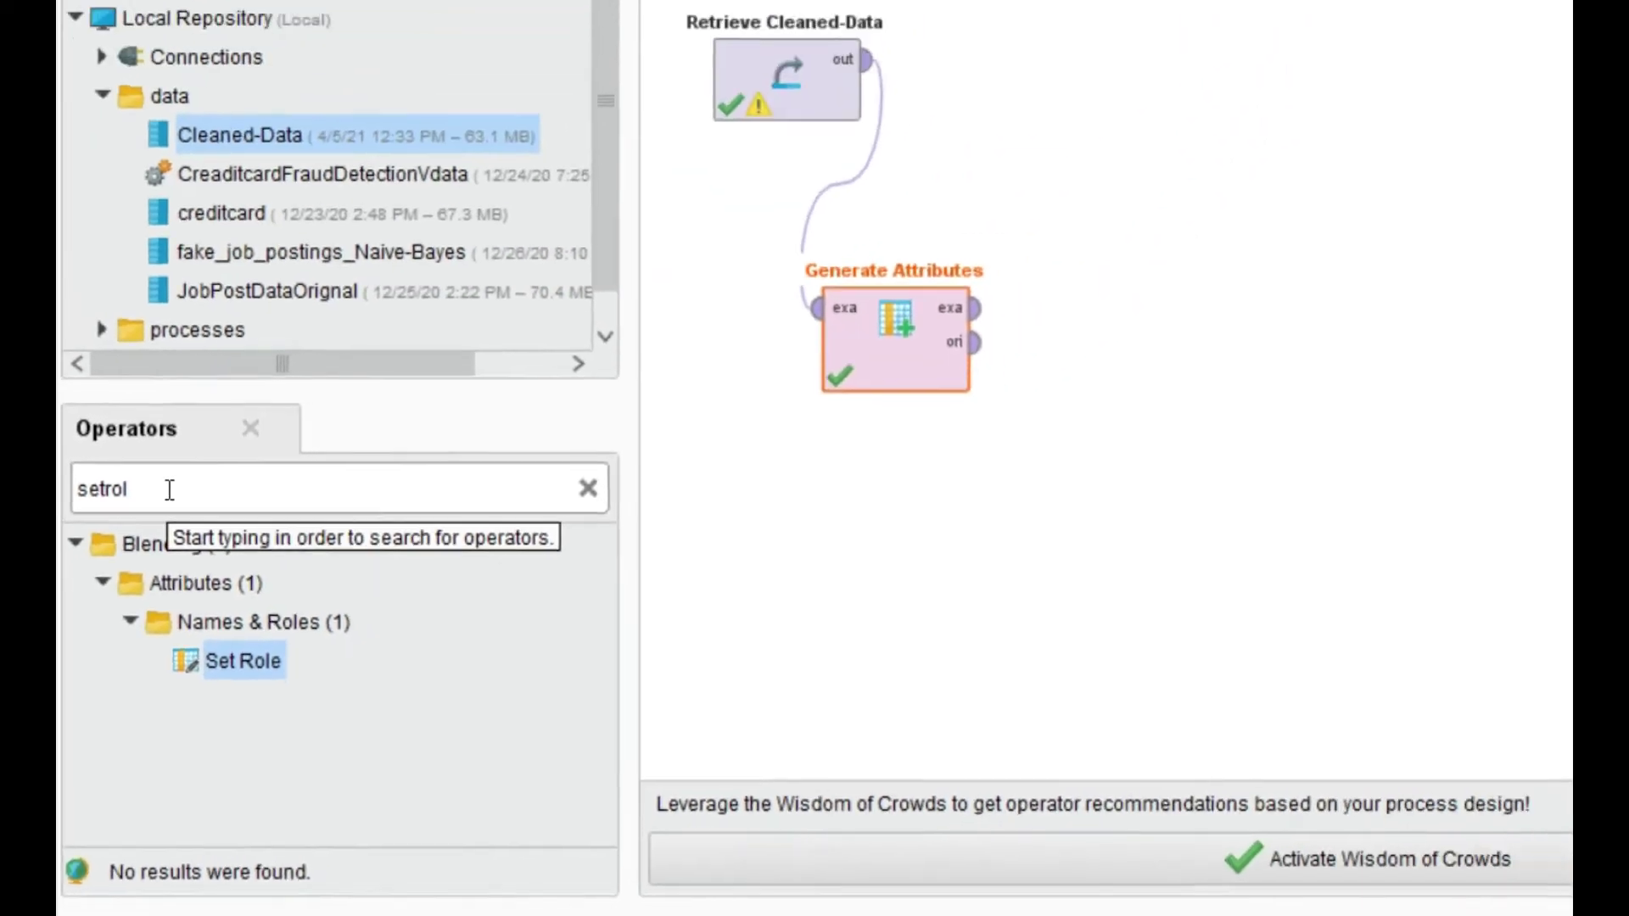
left_click_drag(212, 666, 212, 665)
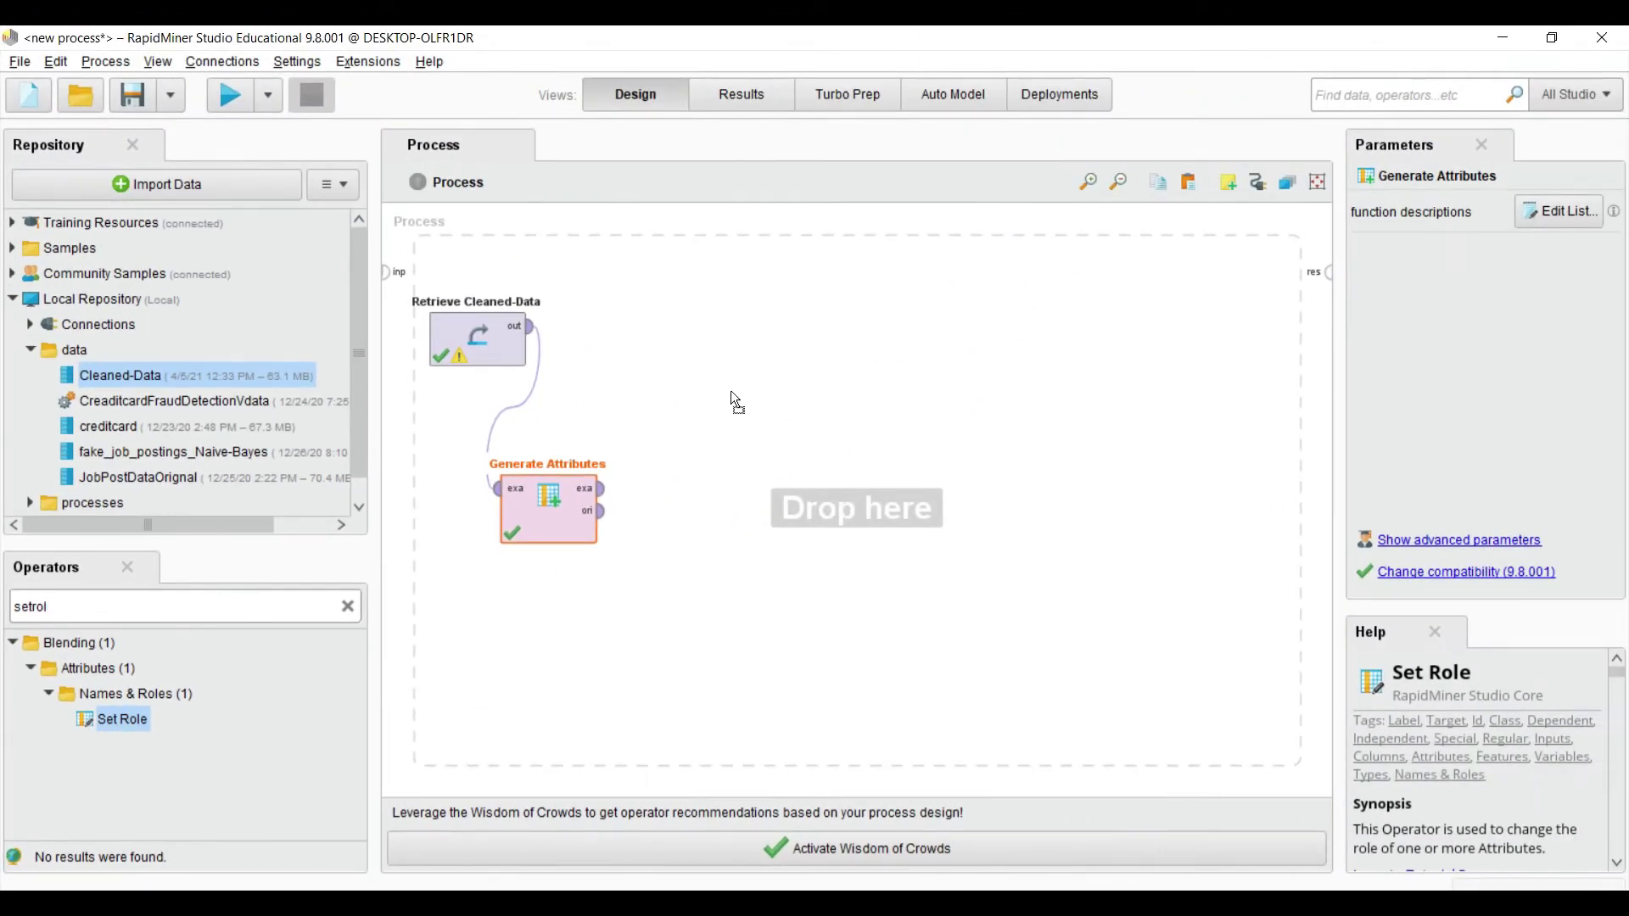
left_click_drag(735, 399, 707, 396)
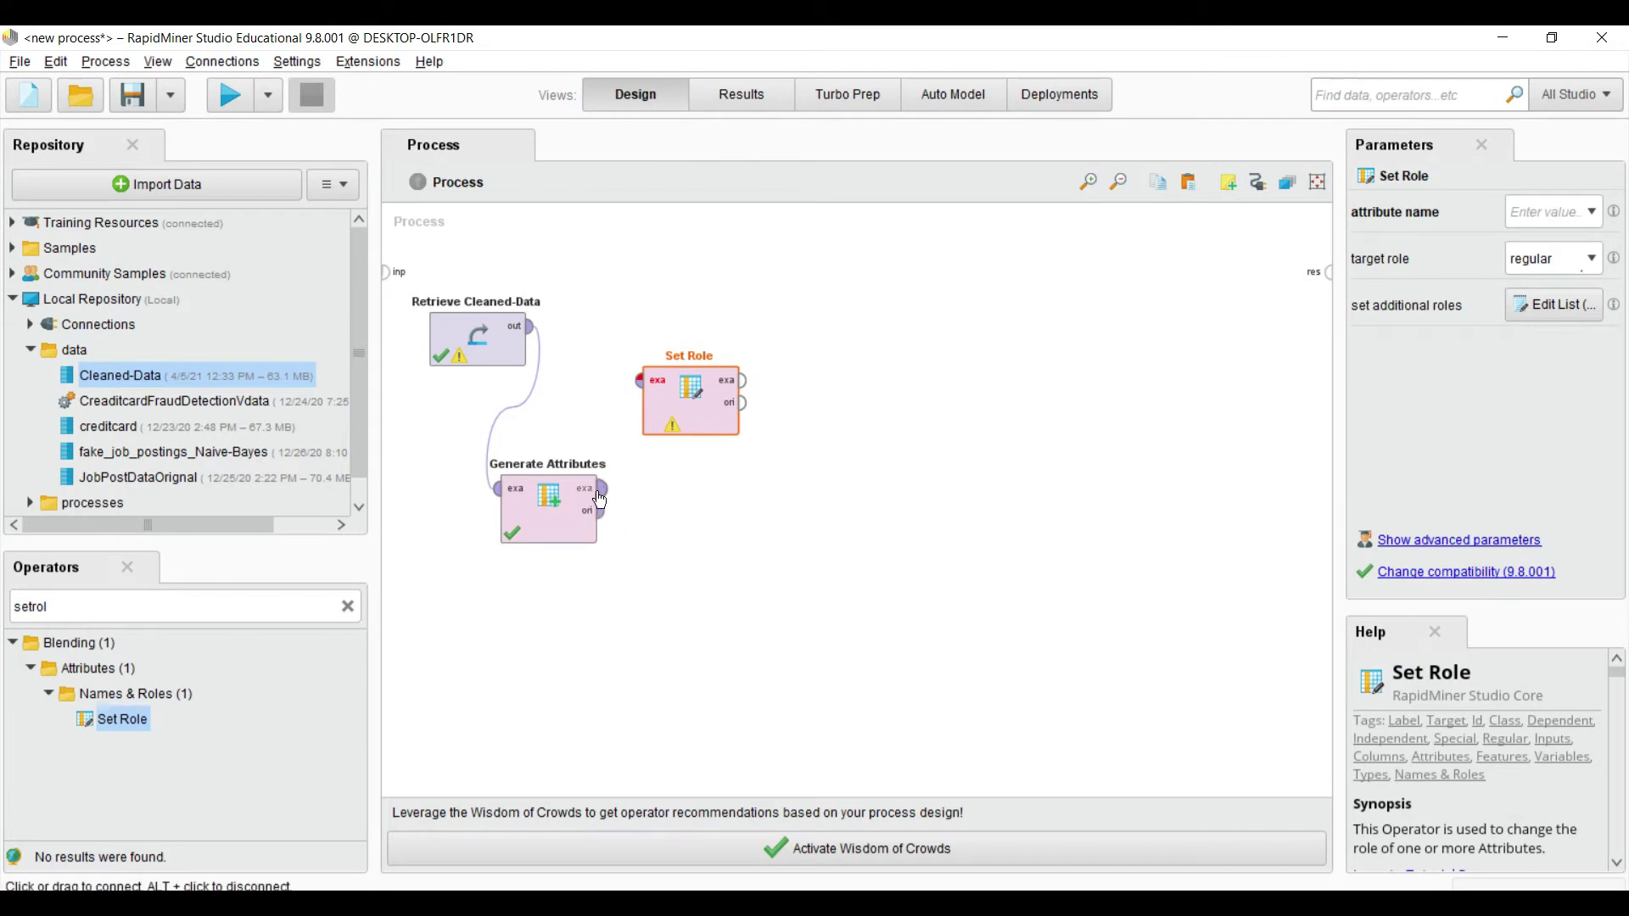
left_click(600, 496)
left_click(642, 391)
Step: Make predictions the label in Set Role, wire it to the result, and run
left_click(692, 408)
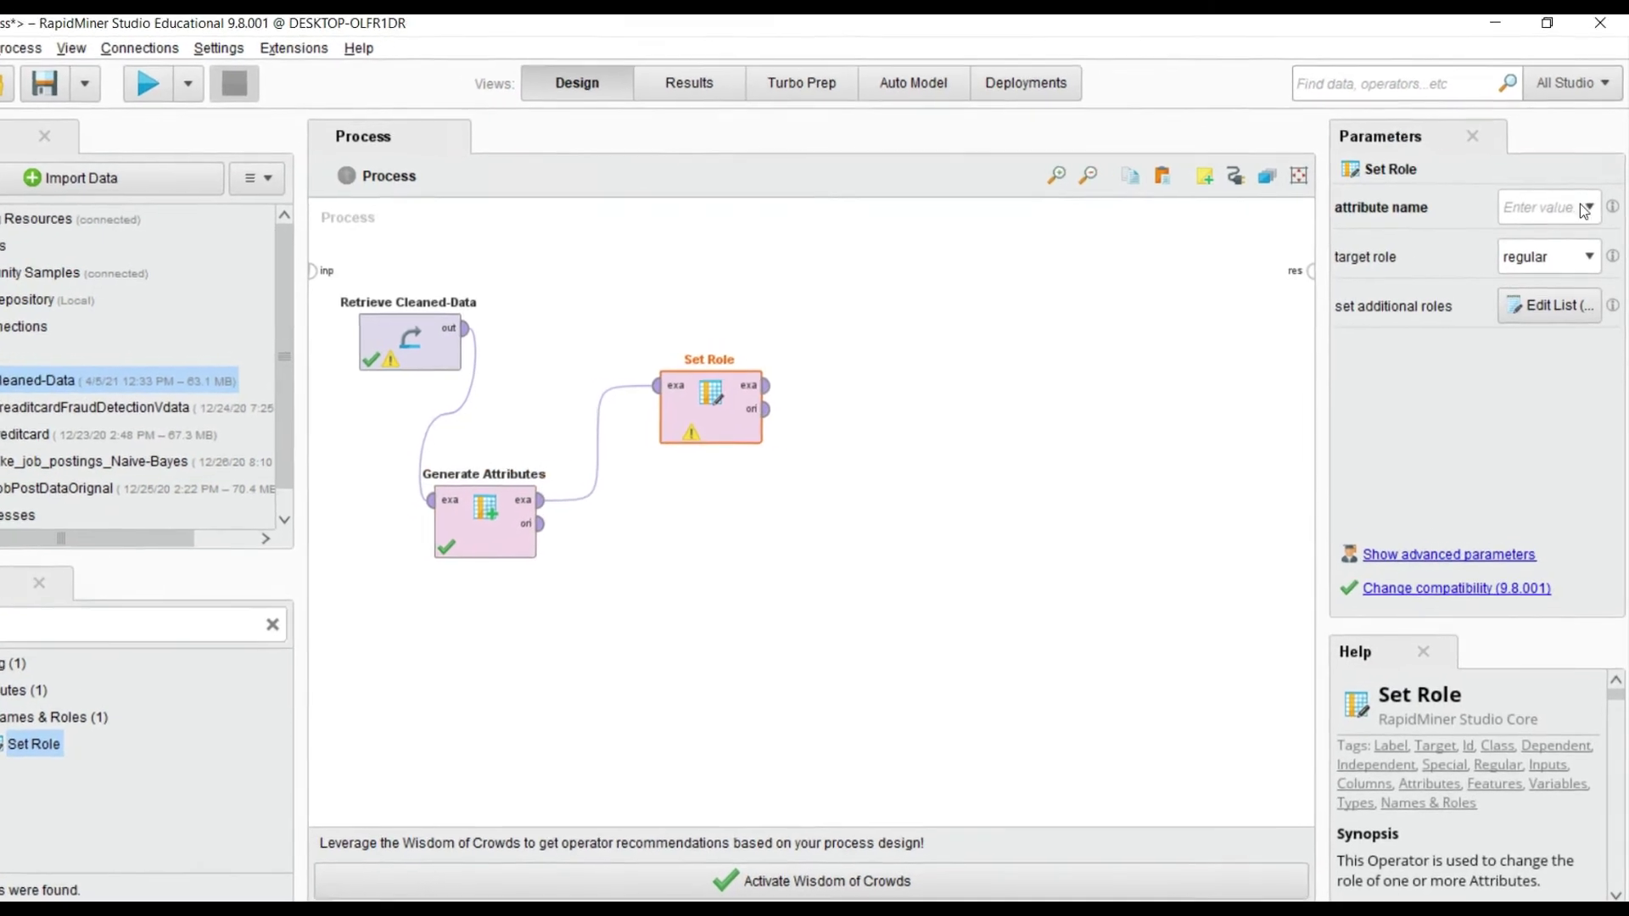
left_click(1590, 210)
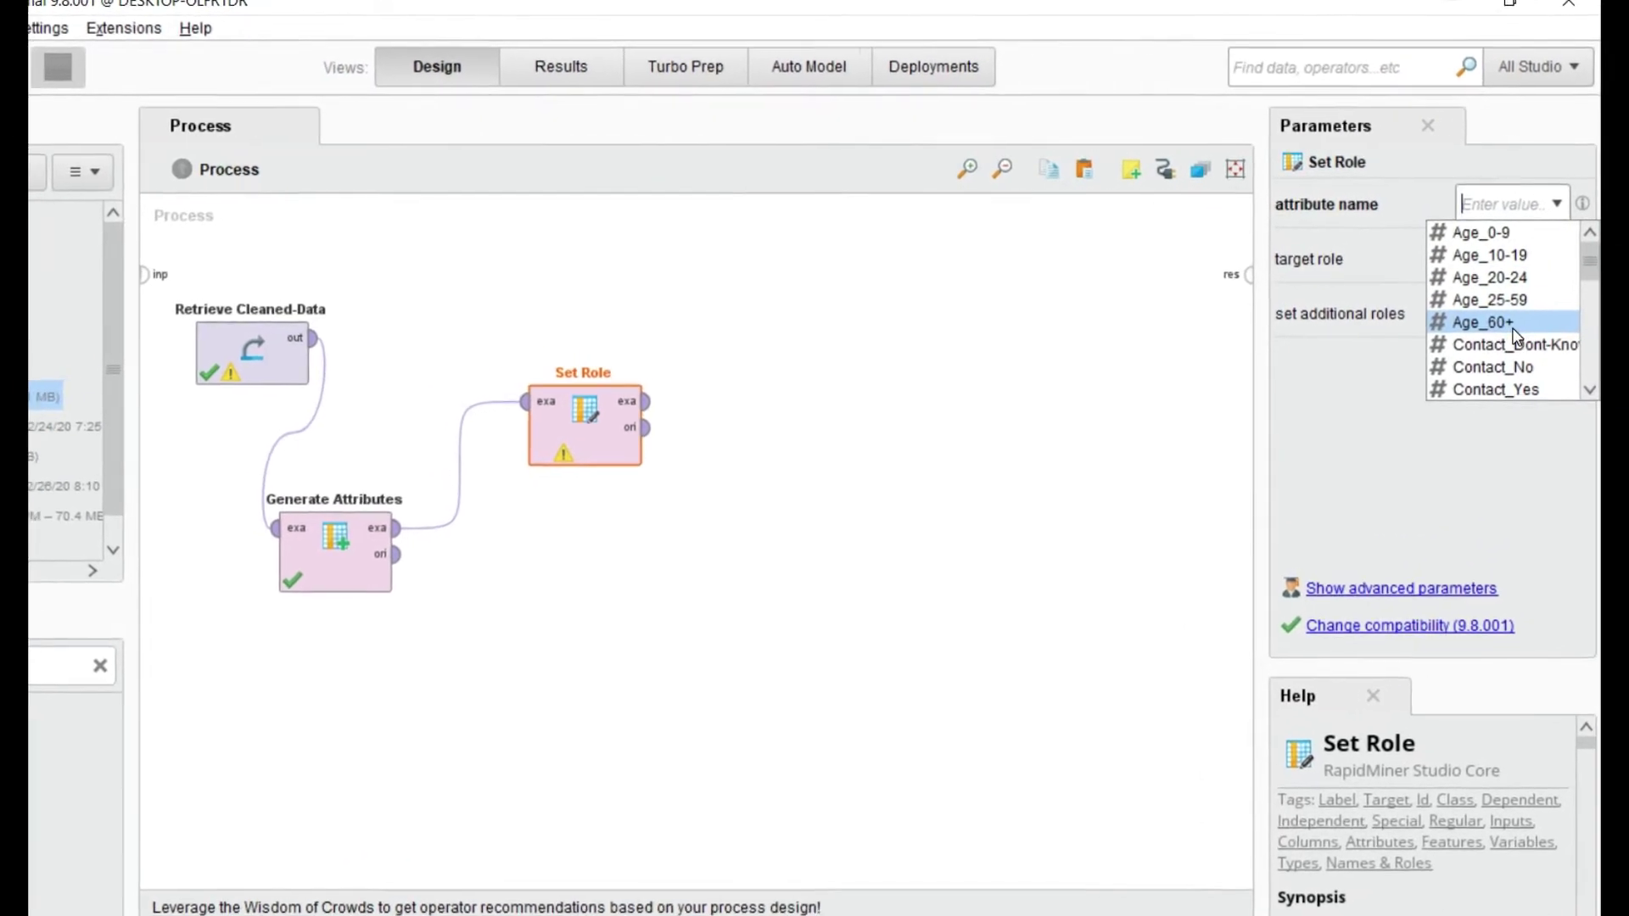
type("pre")
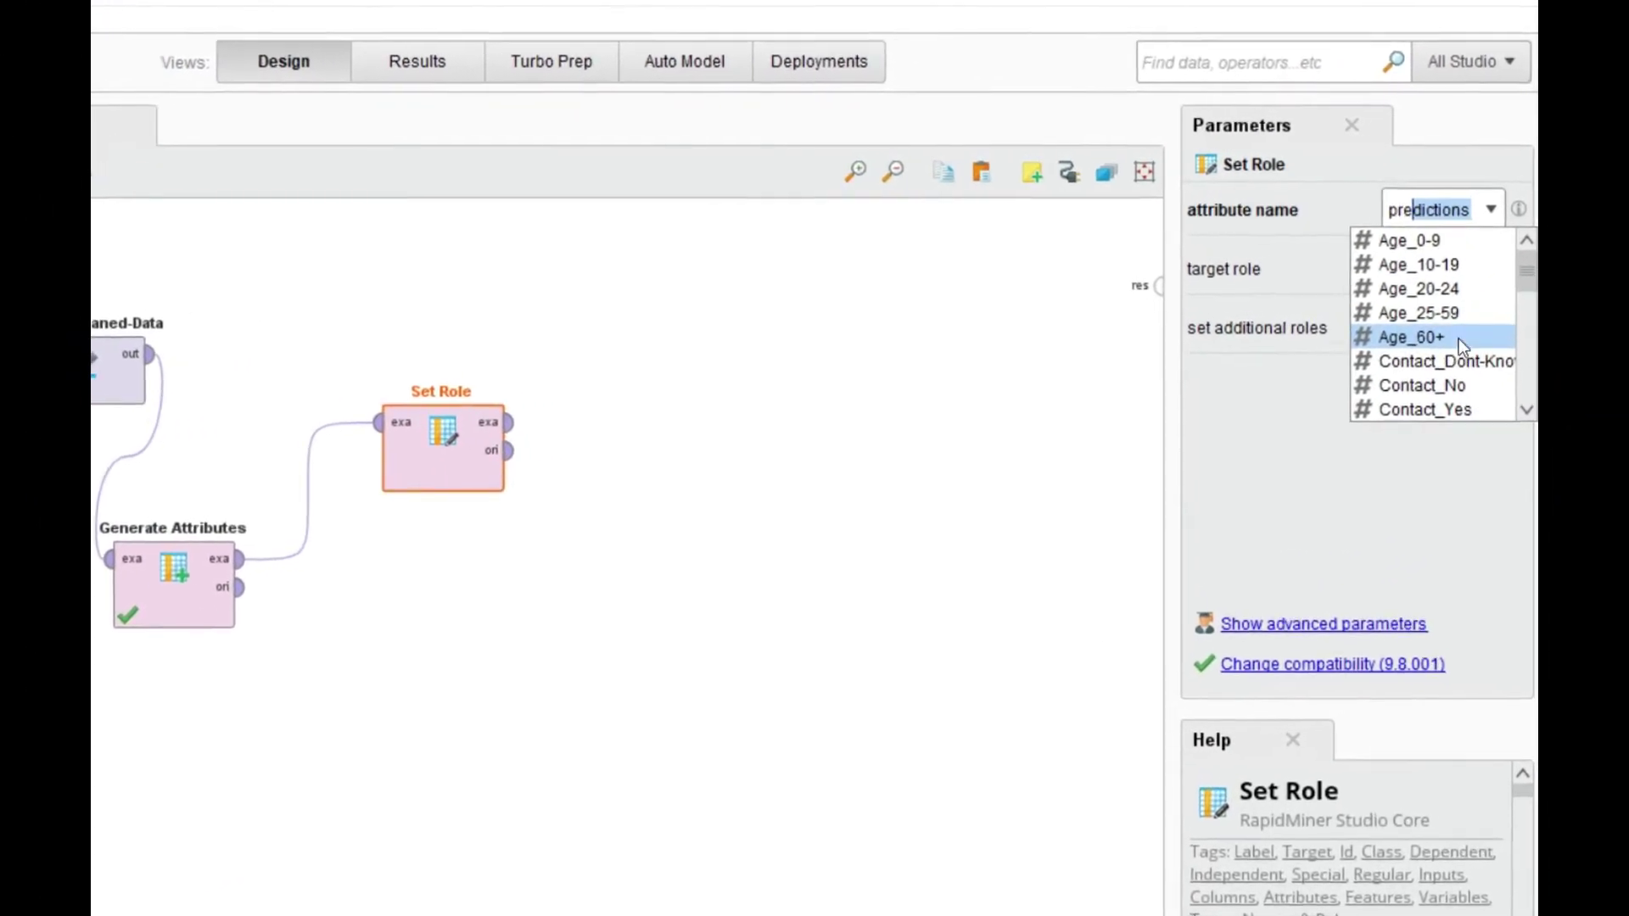
type("dictions")
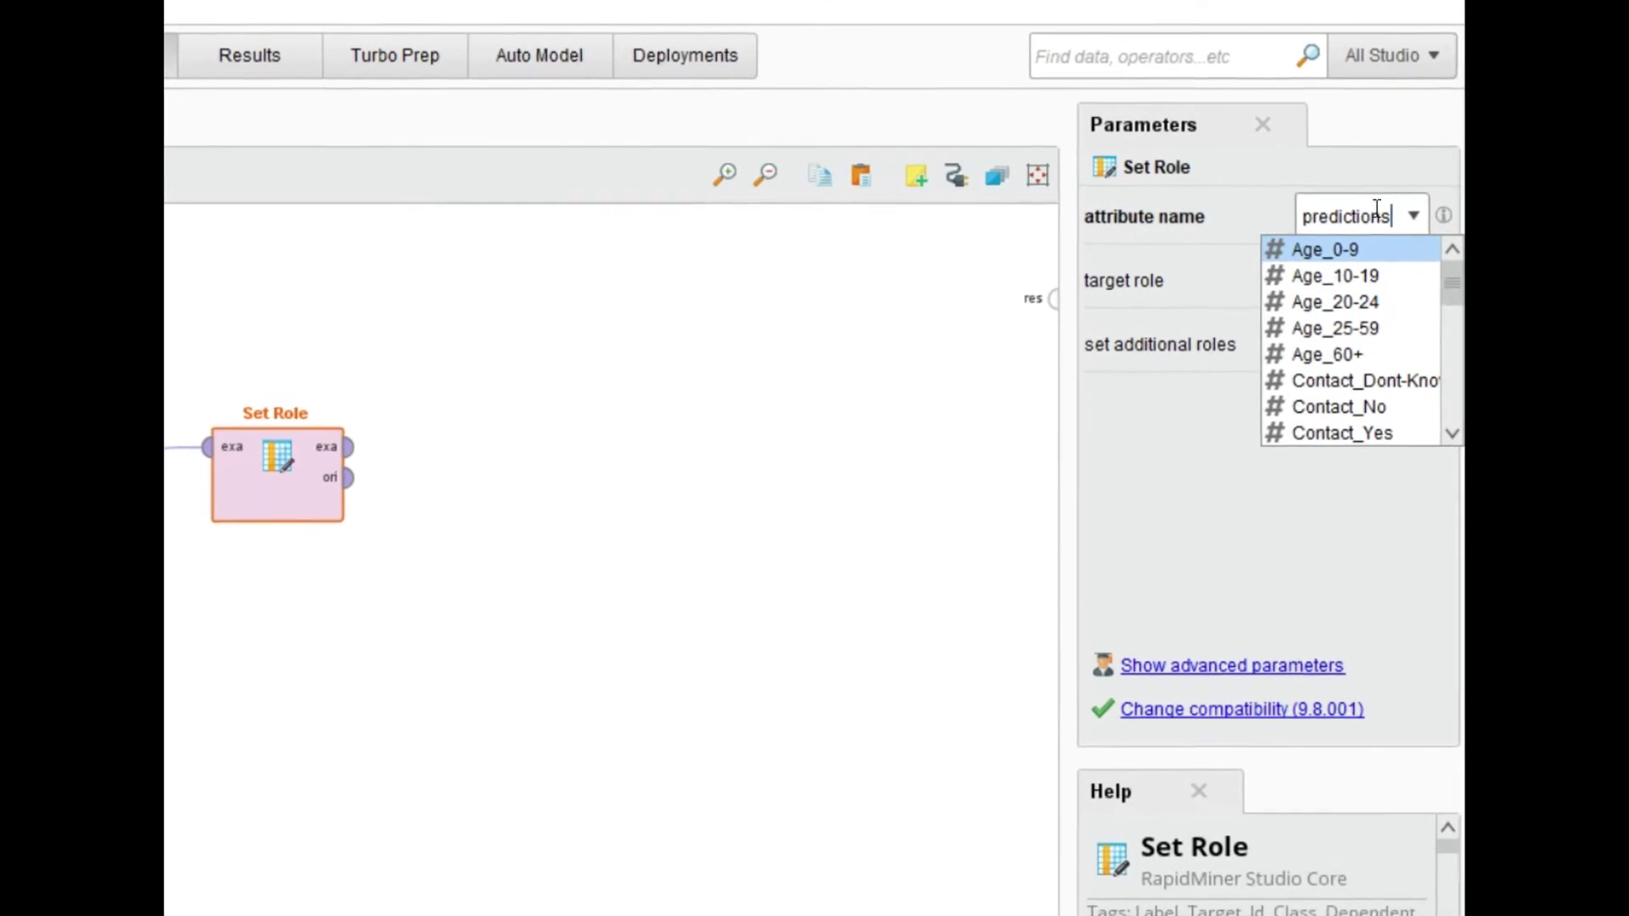
key("Return")
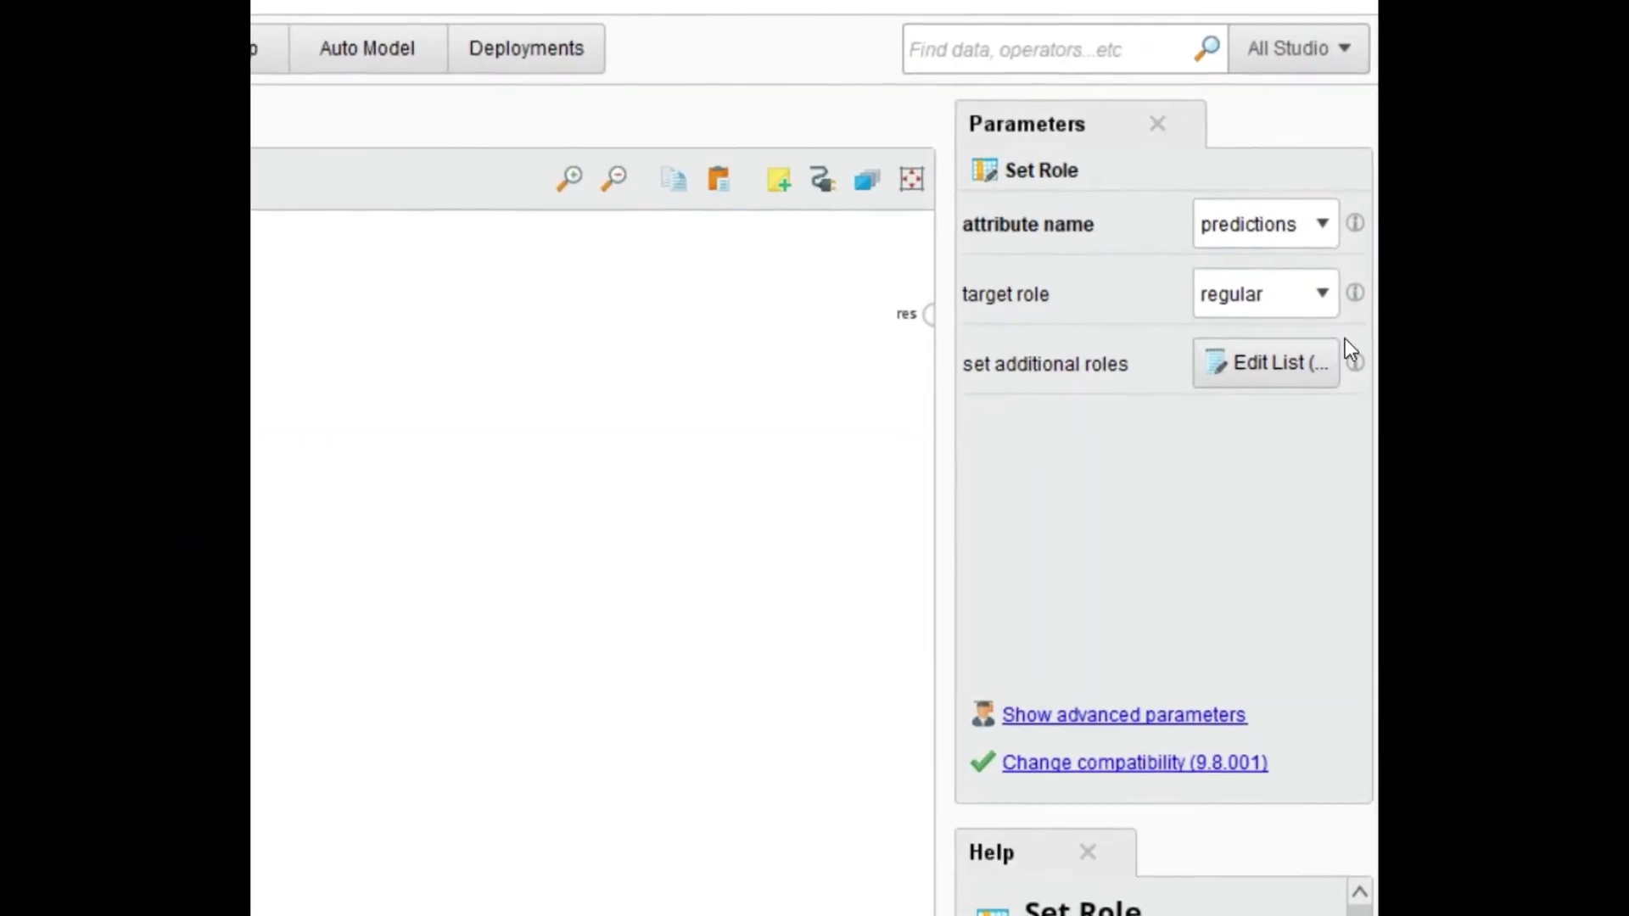
left_click(1345, 293)
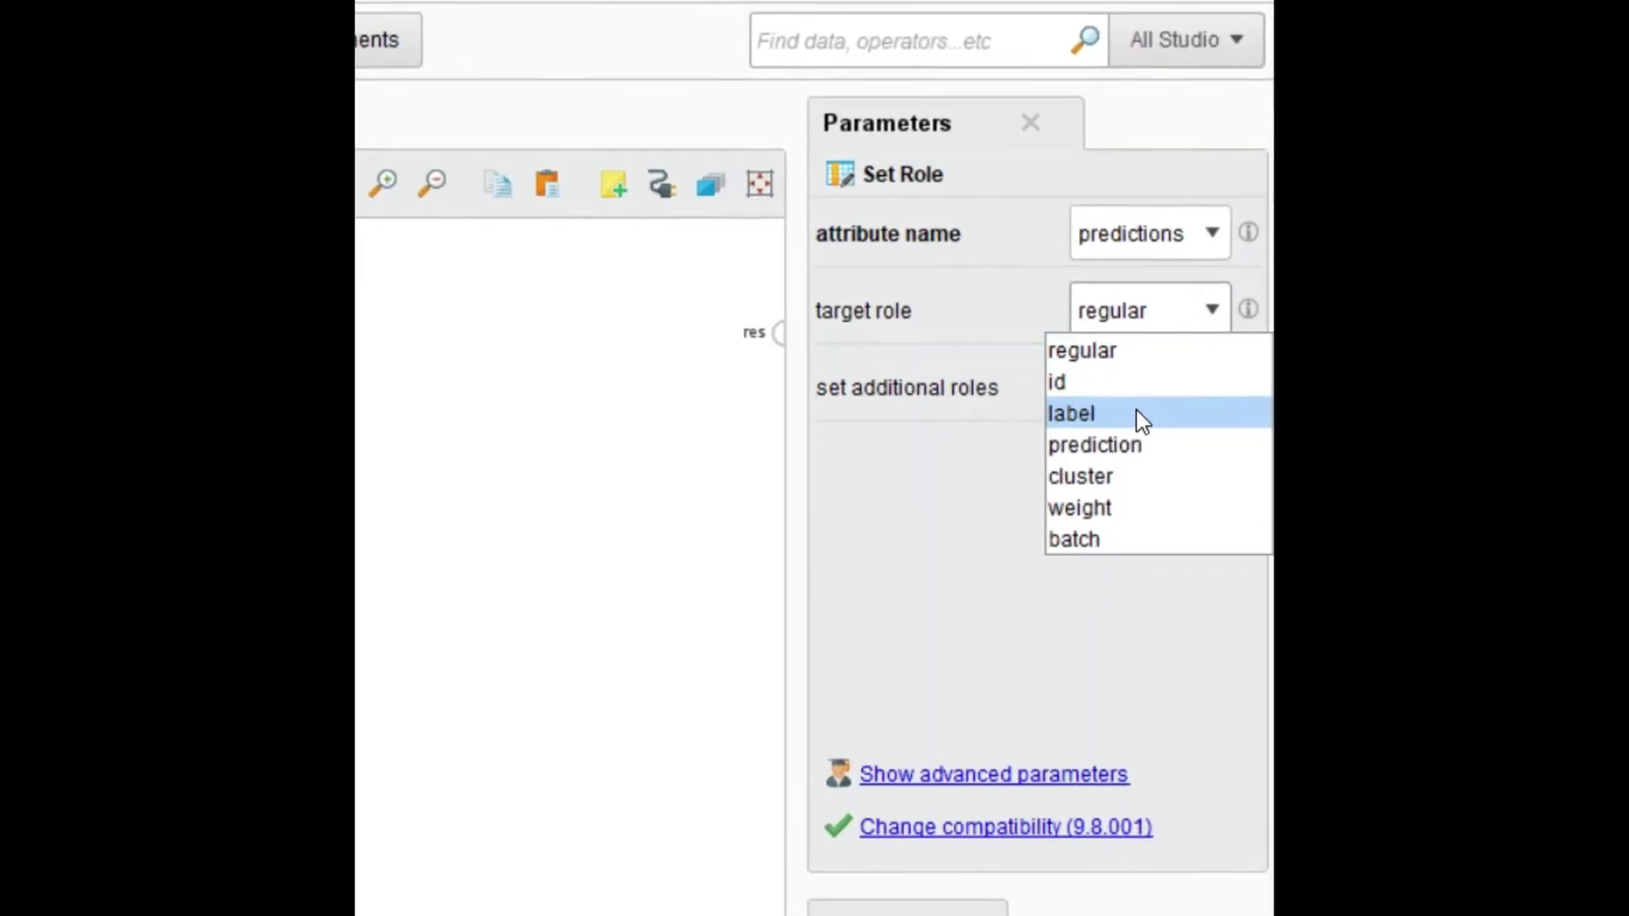
left_click(1010, 438)
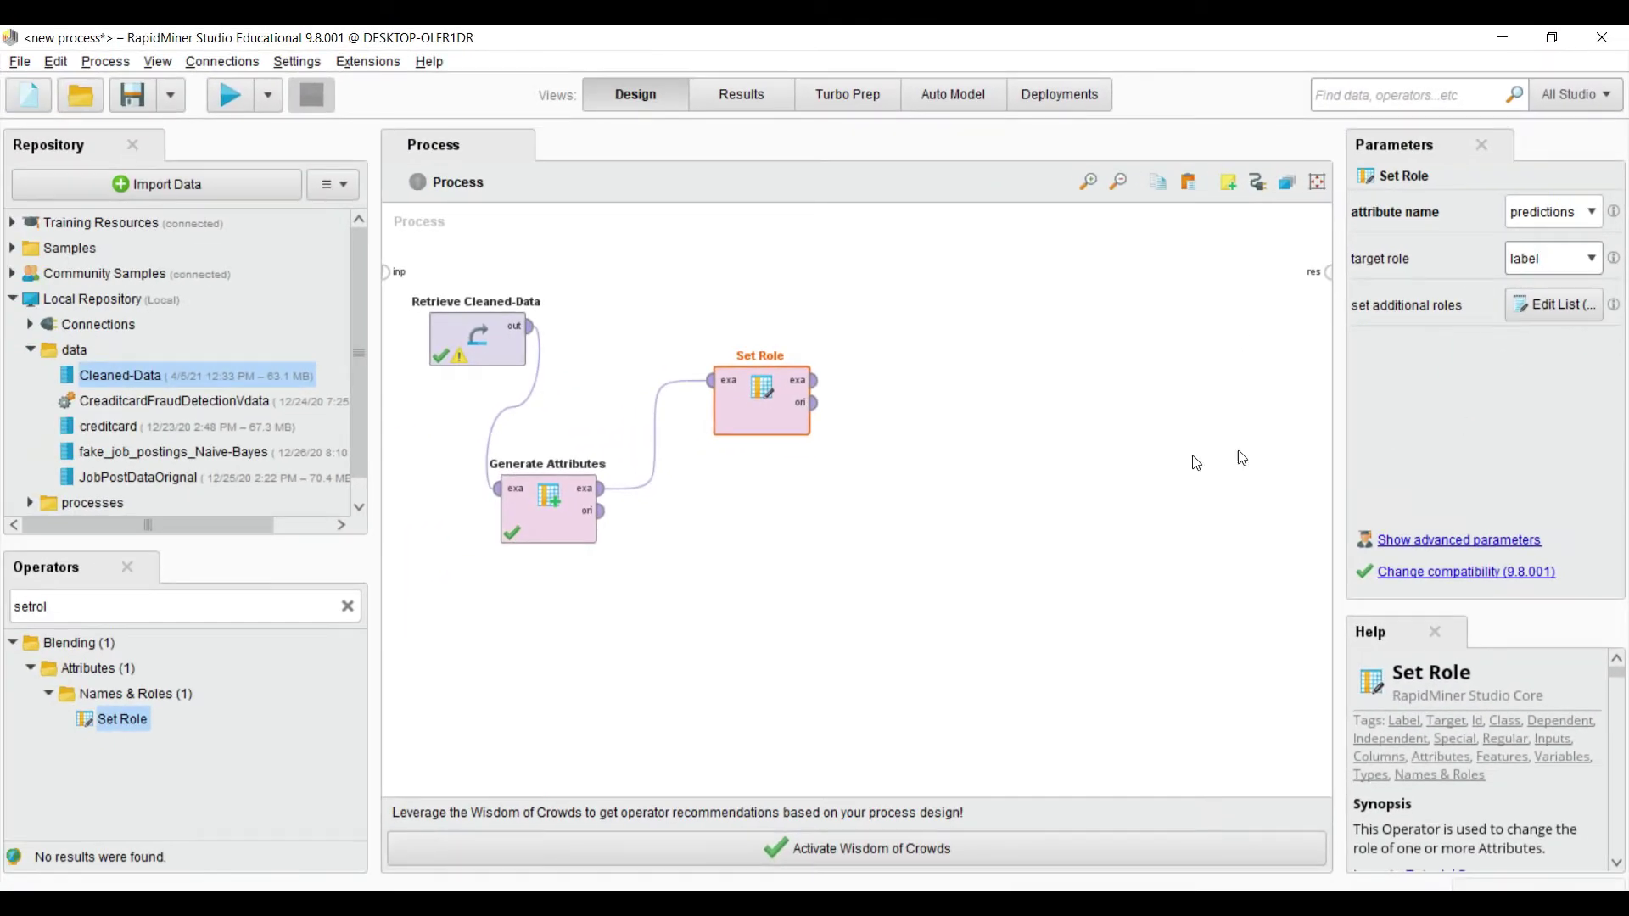
left_click(677, 501)
mouse_move(817, 390)
left_mouse_down()
mouse_move(1047, 353)
mouse_move(1328, 273)
left_mouse_up()
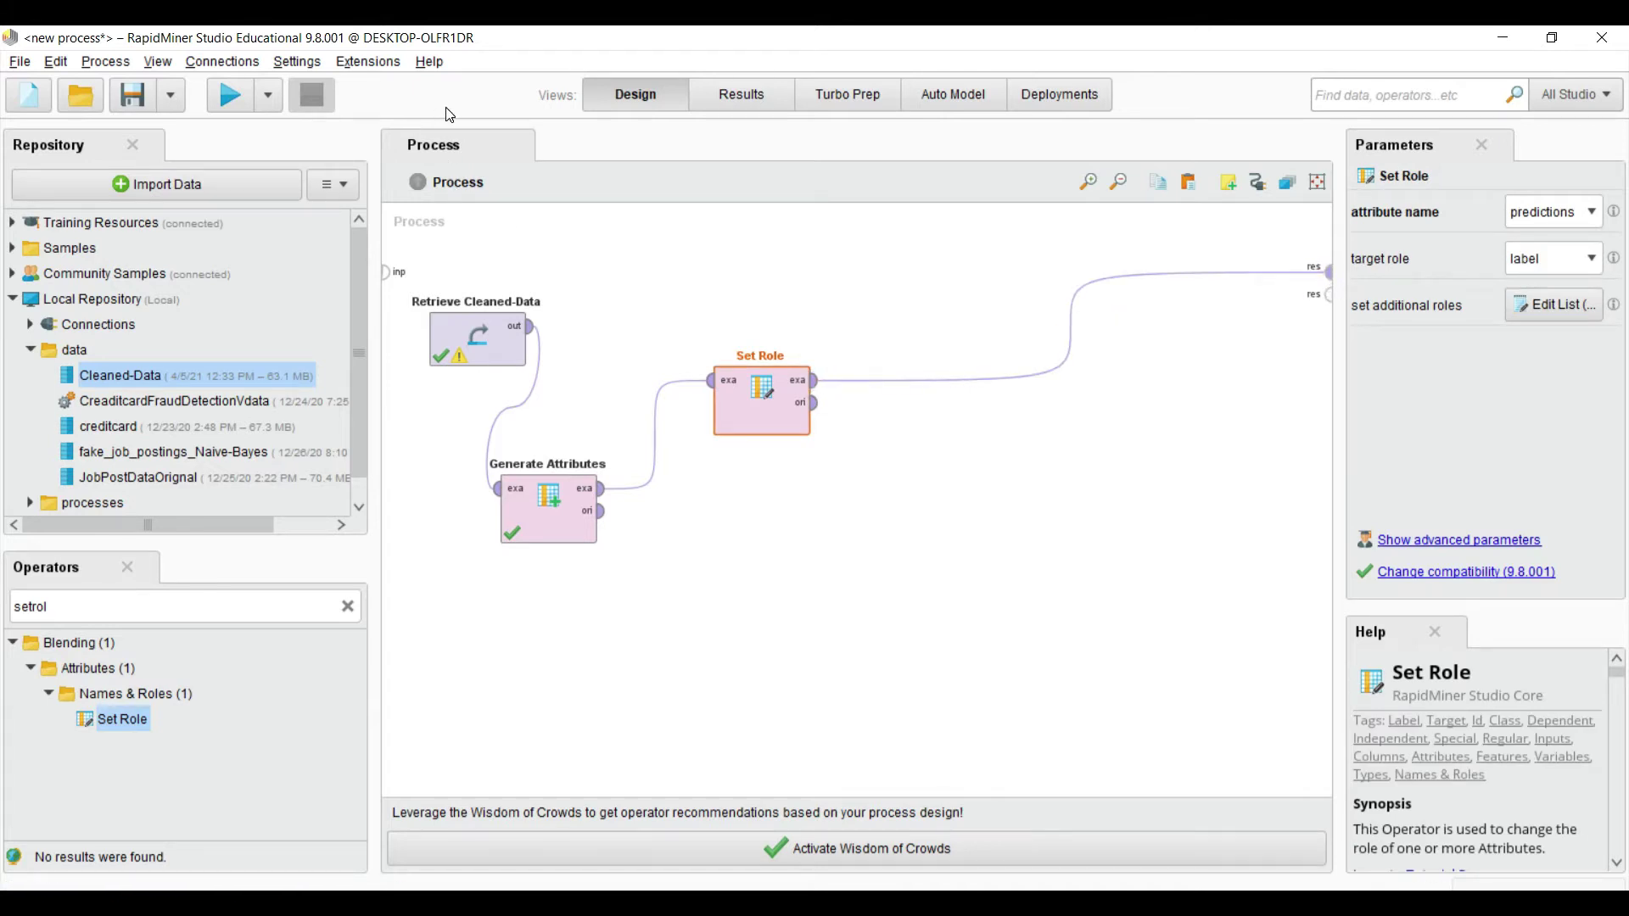
left_click(226, 101)
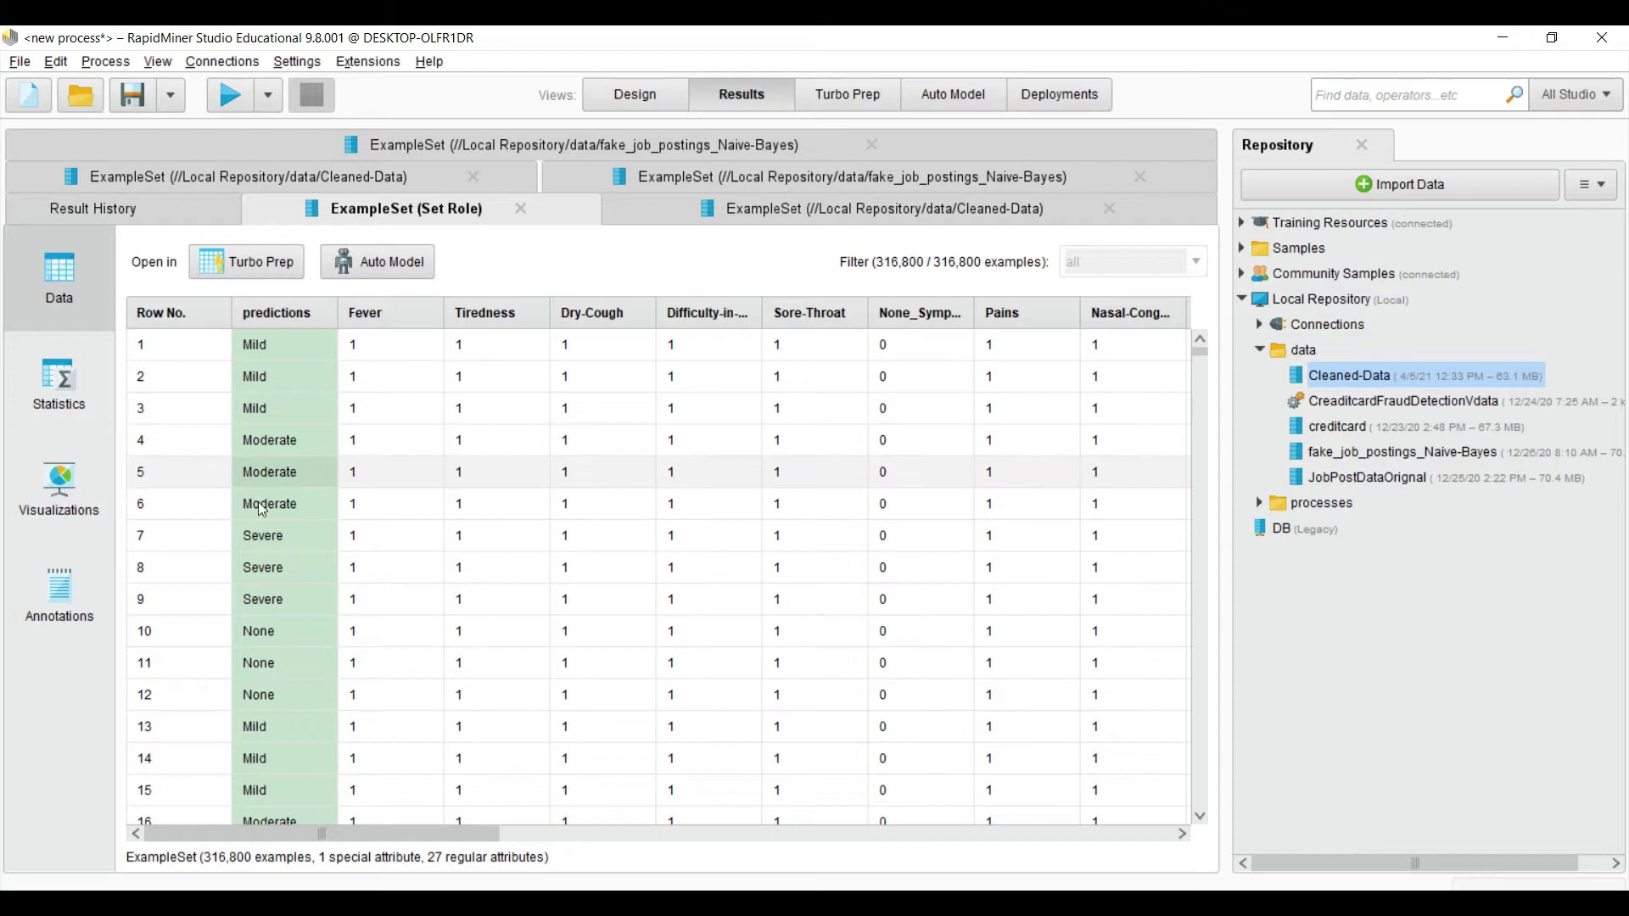
Step: Return to Design and move the Set Role operator up and to the left
mouse_move(323, 834)
left_mouse_down()
mouse_move(1447, 889)
mouse_move(323, 834)
left_mouse_up()
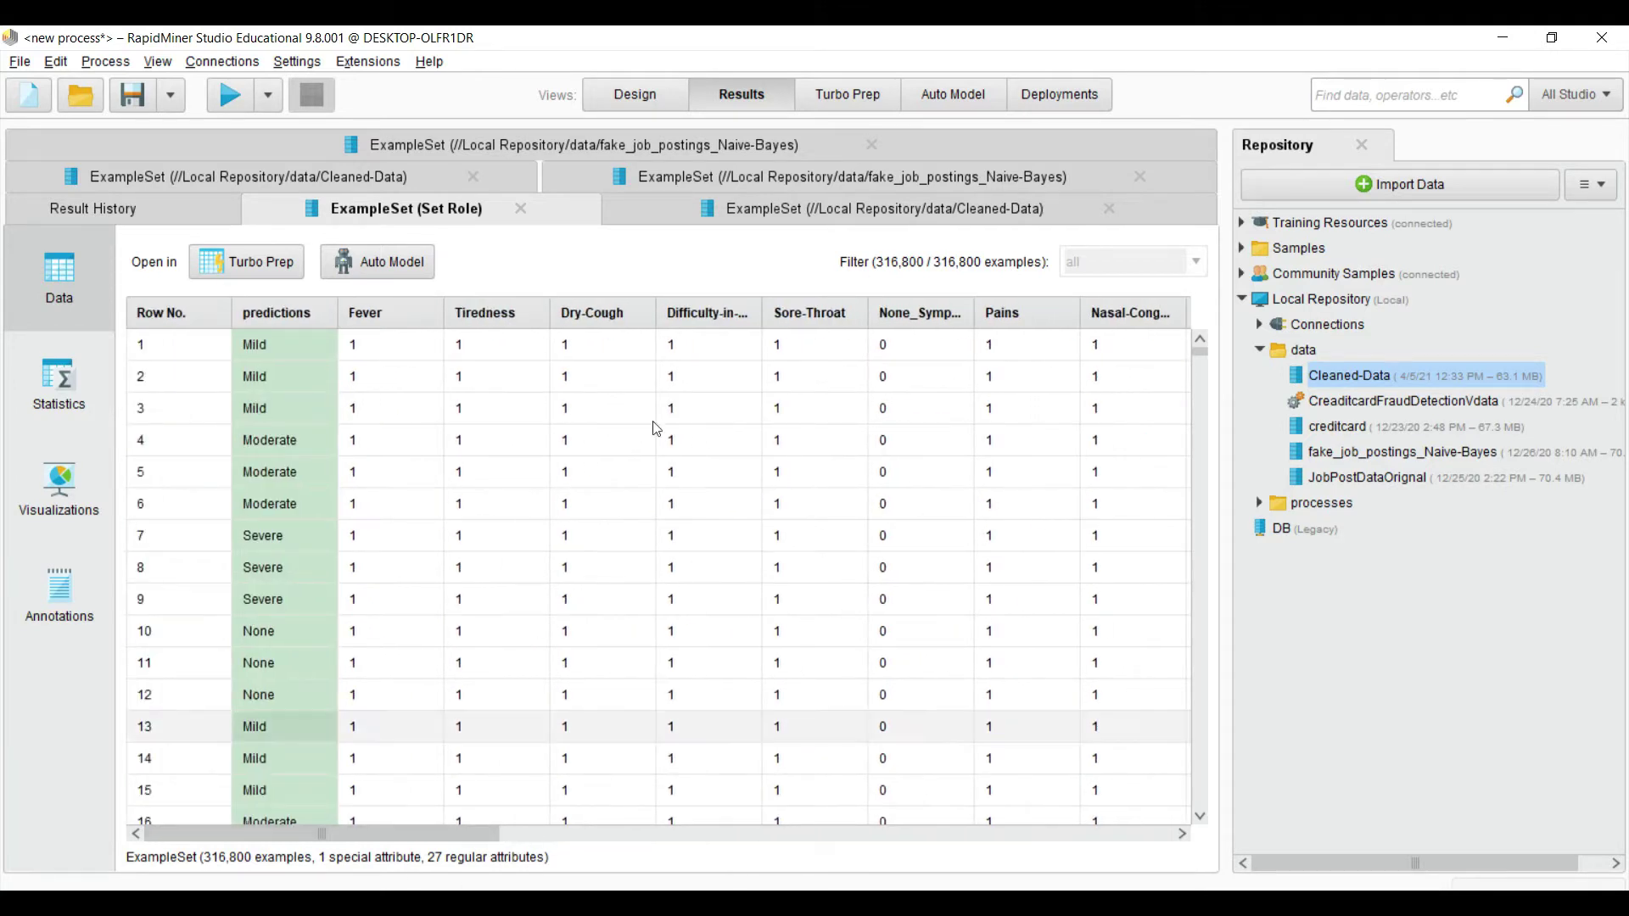
left_click(655, 101)
left_click_drag(725, 401, 669, 374)
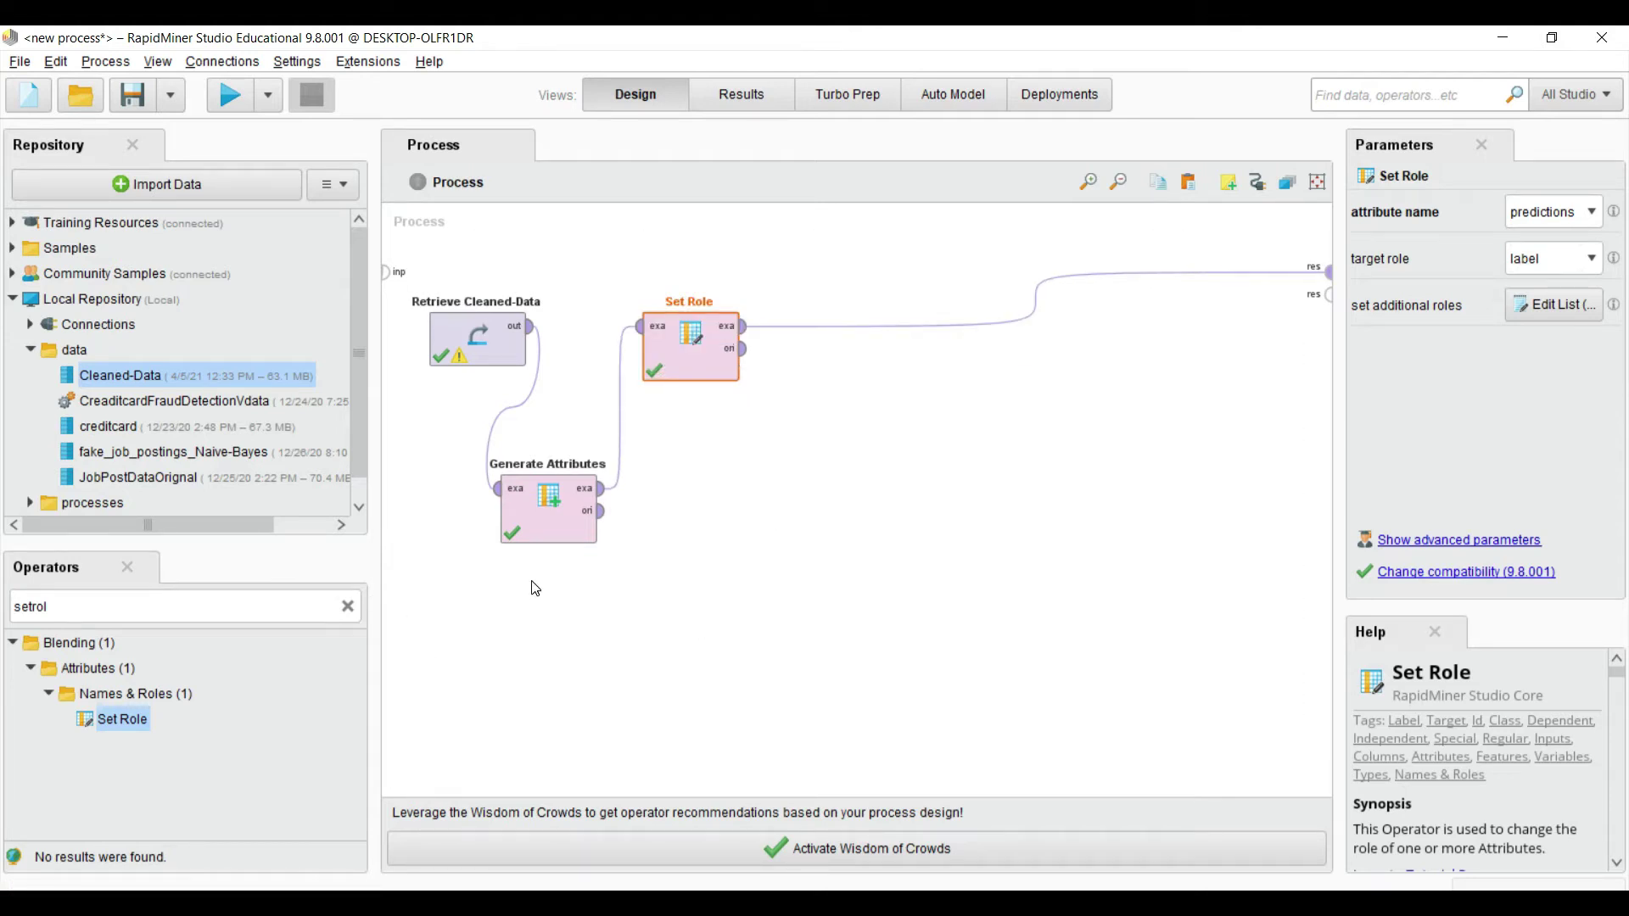
Step: Search 'slit' and place a Split Data operator on the canvas below Set Role
left_click(347, 607)
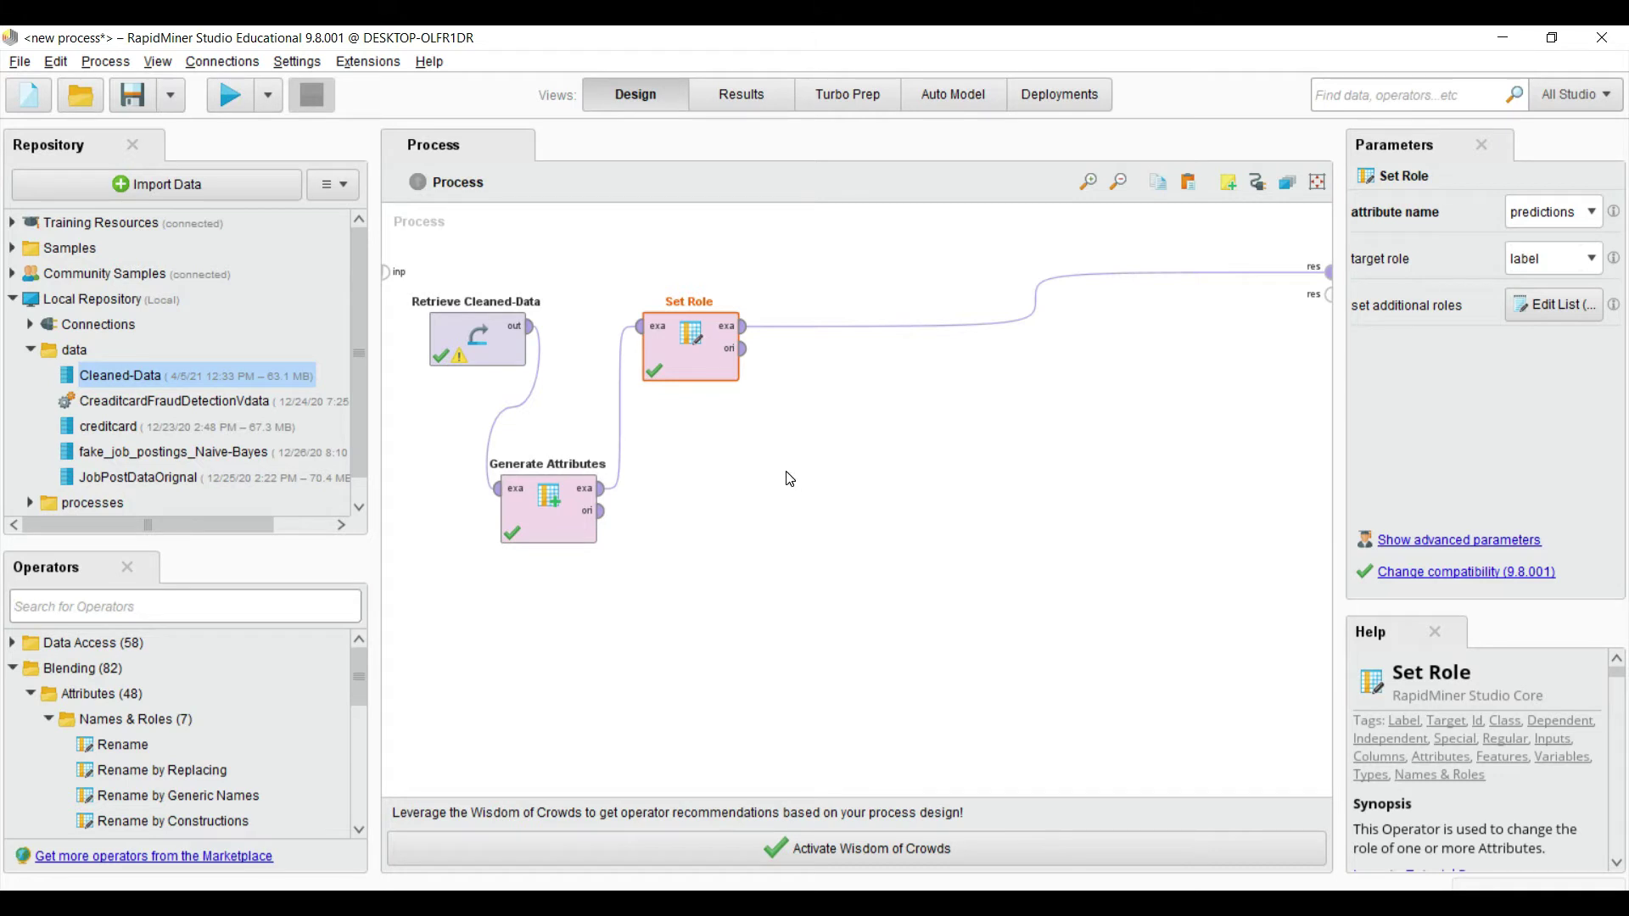
type("slit")
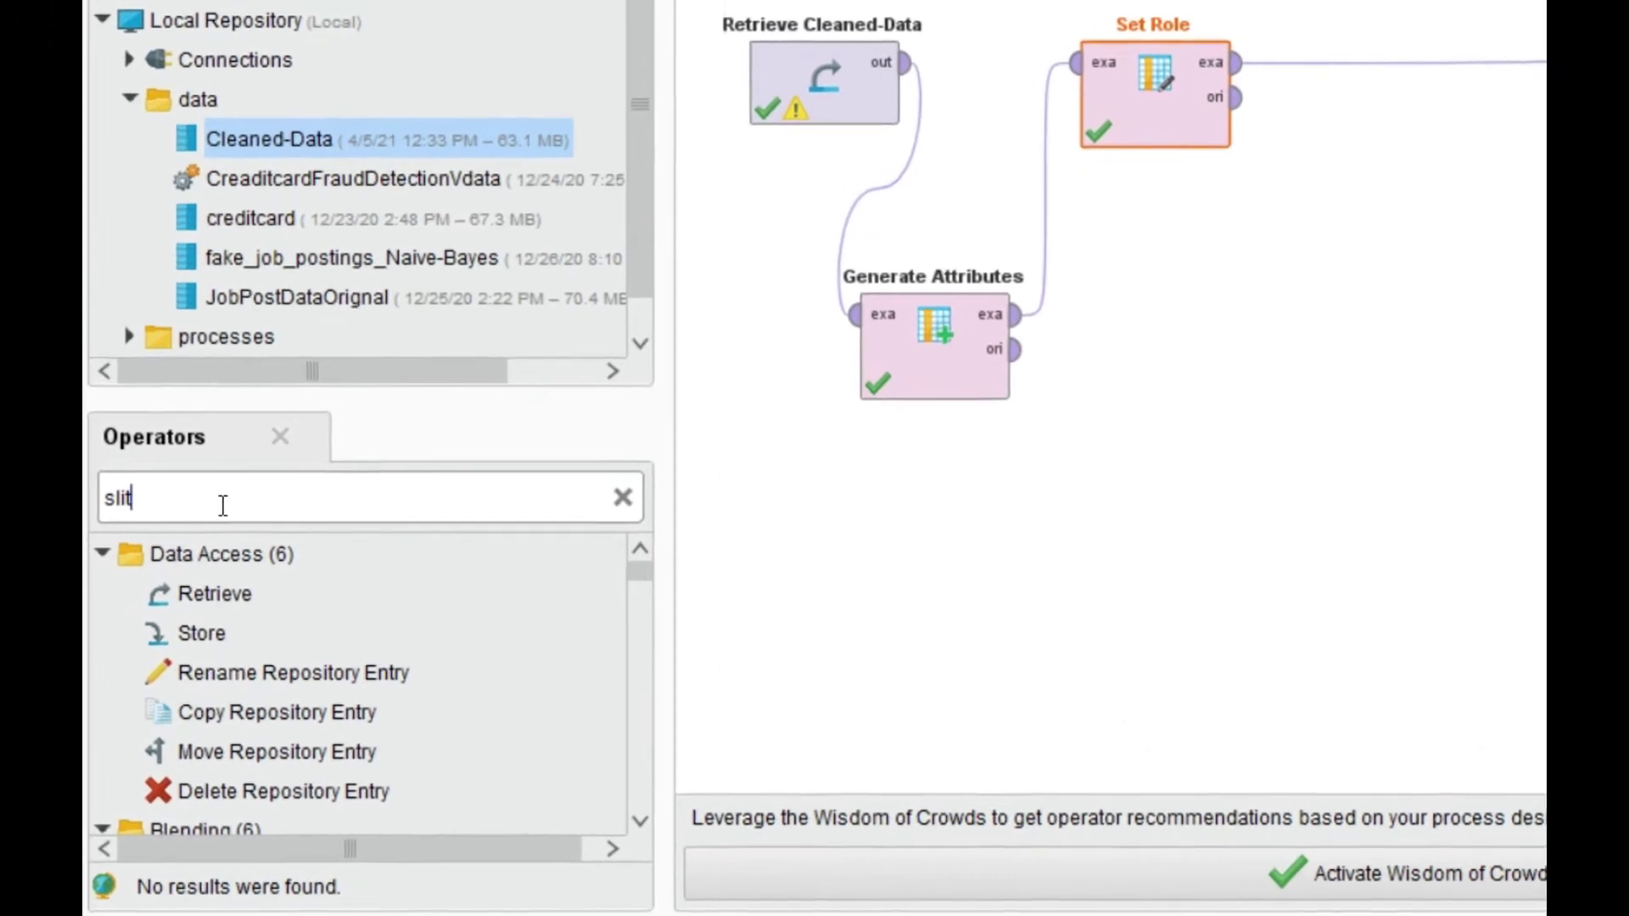
scroll(254, 679, "down", 3)
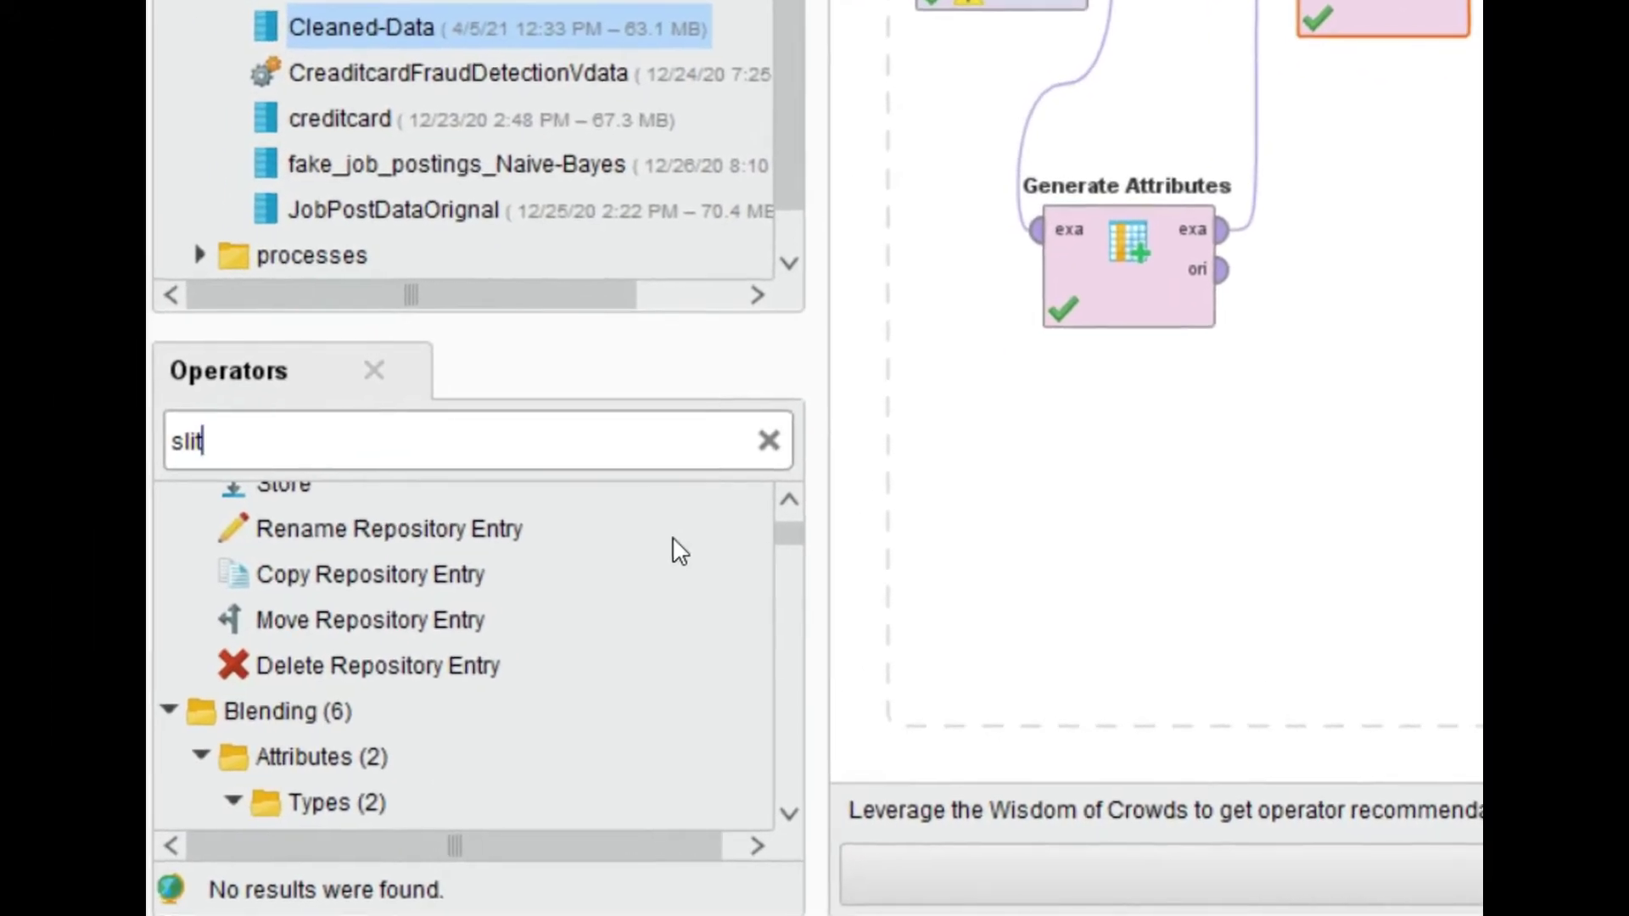
mouse_move(784, 526)
left_mouse_down()
mouse_move(784, 560)
mouse_move(797, 550)
left_mouse_up()
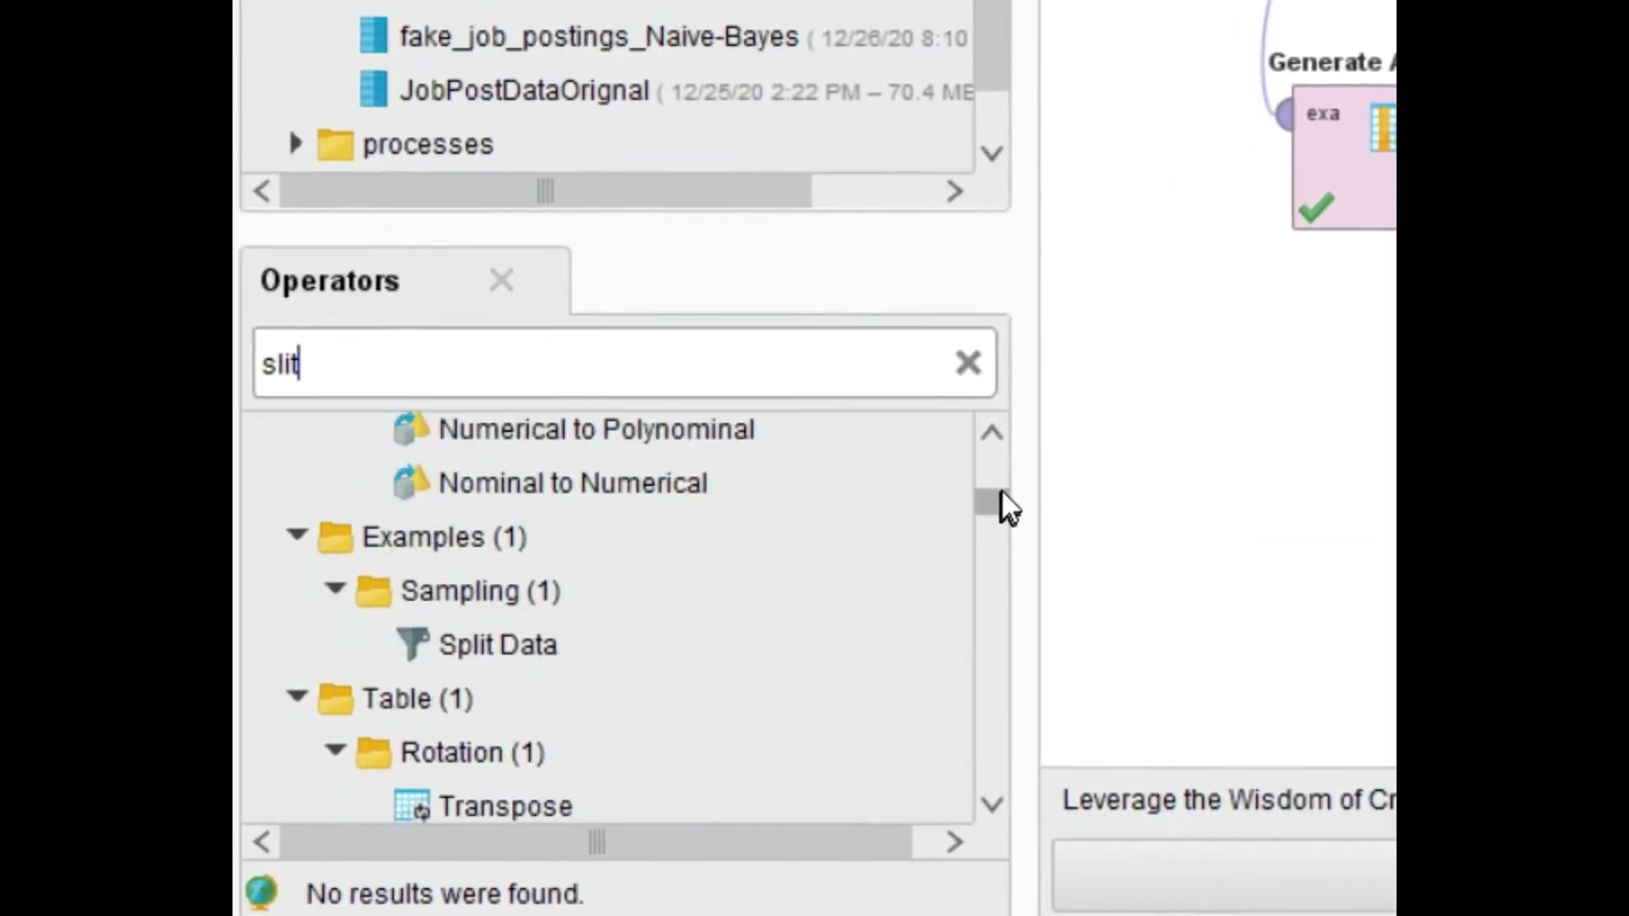
left_click_drag(1001, 501, 1014, 492)
left_click_drag(498, 644, 1365, 435)
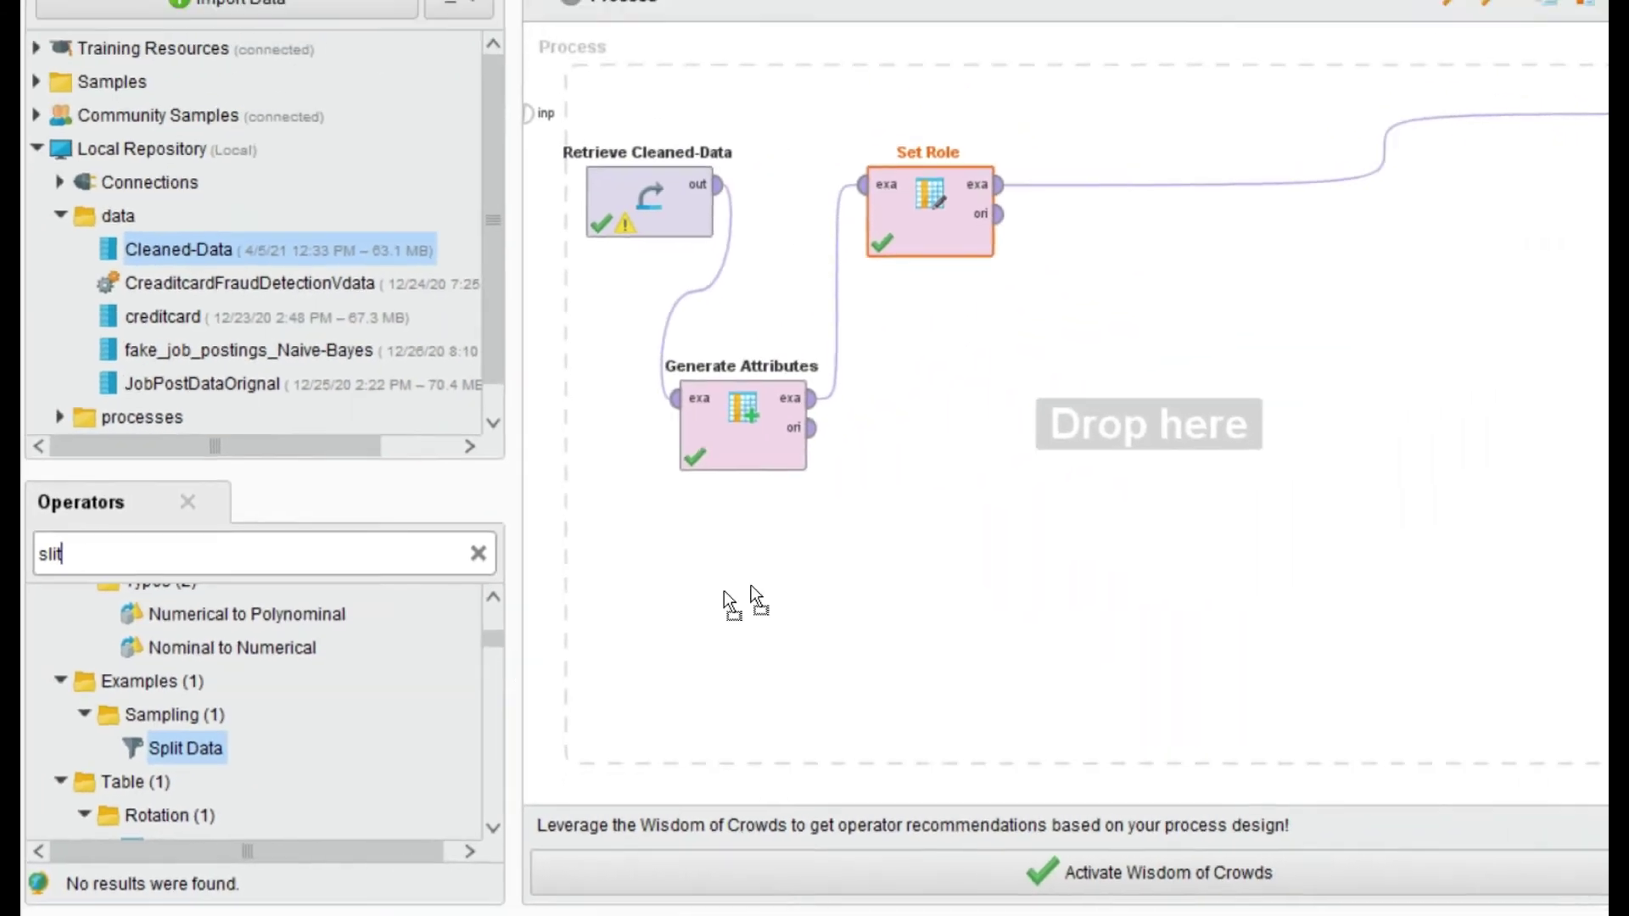
left_click_drag(751, 588, 1031, 387)
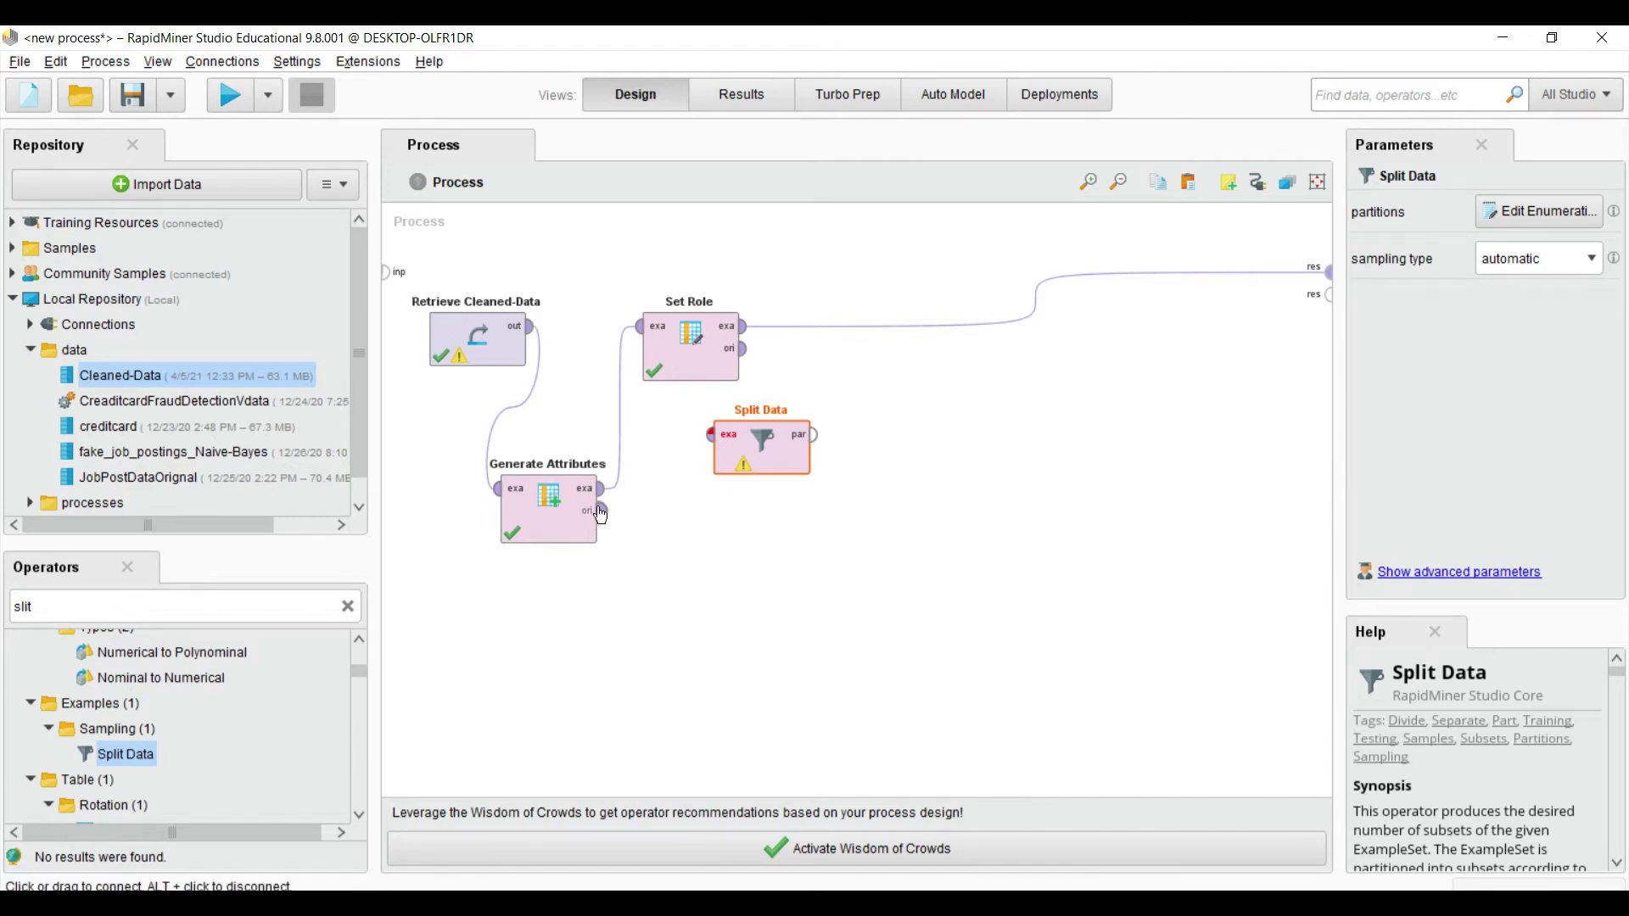
left_click_drag(728, 436, 728, 490)
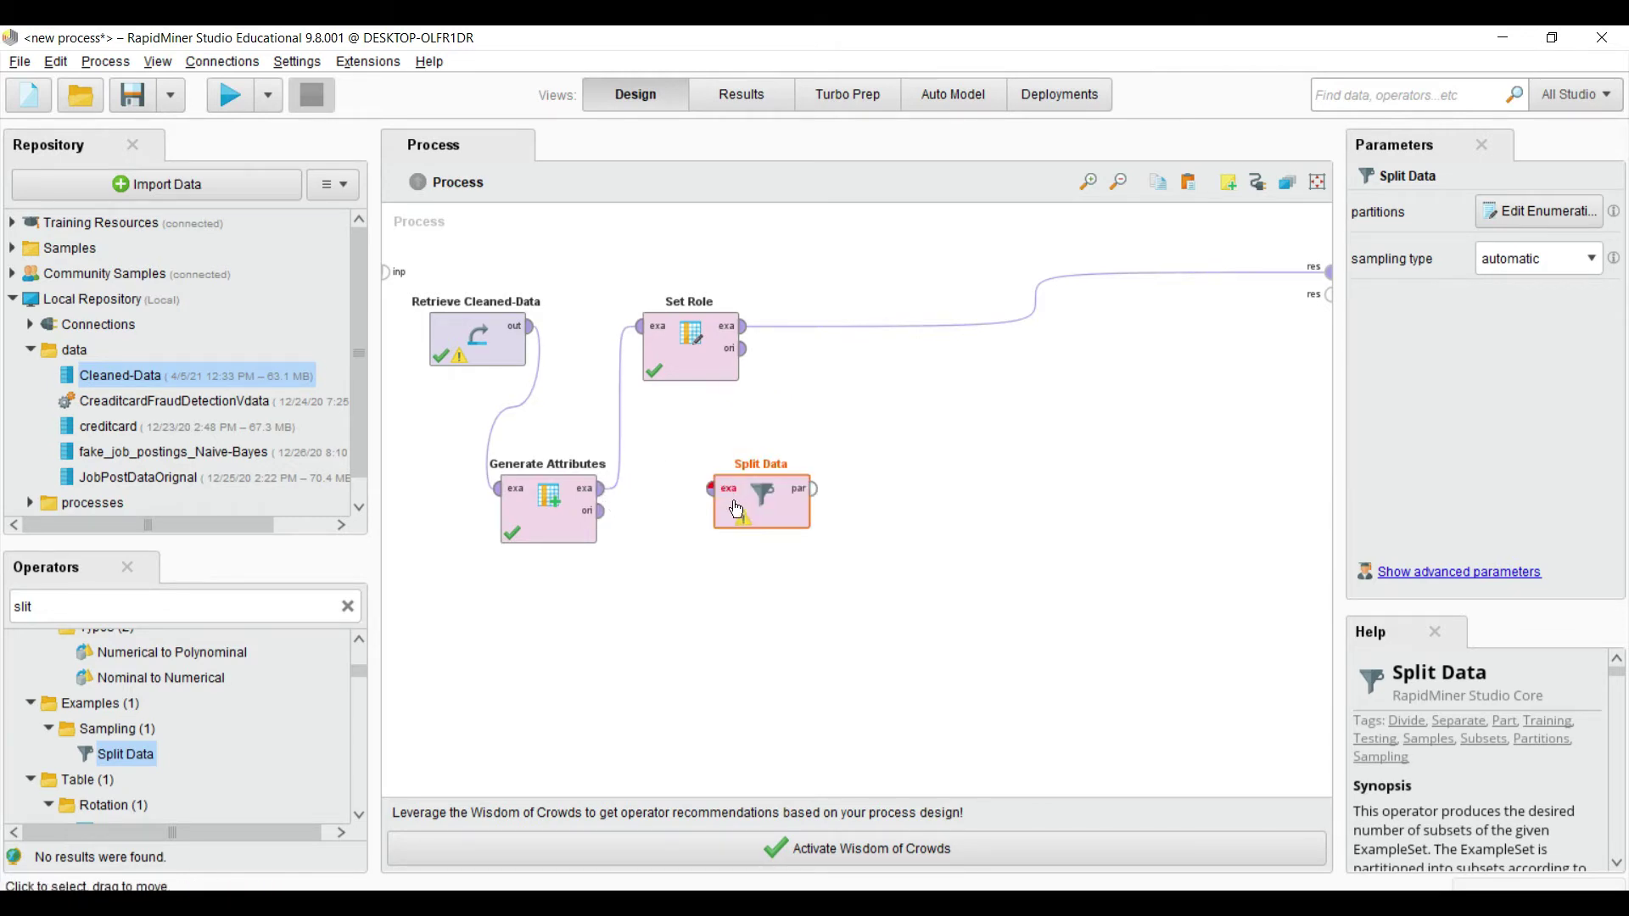
Step: Replace Set Role's link to the result with a link into Split Data
left_click(1036, 305)
left_click(742, 327)
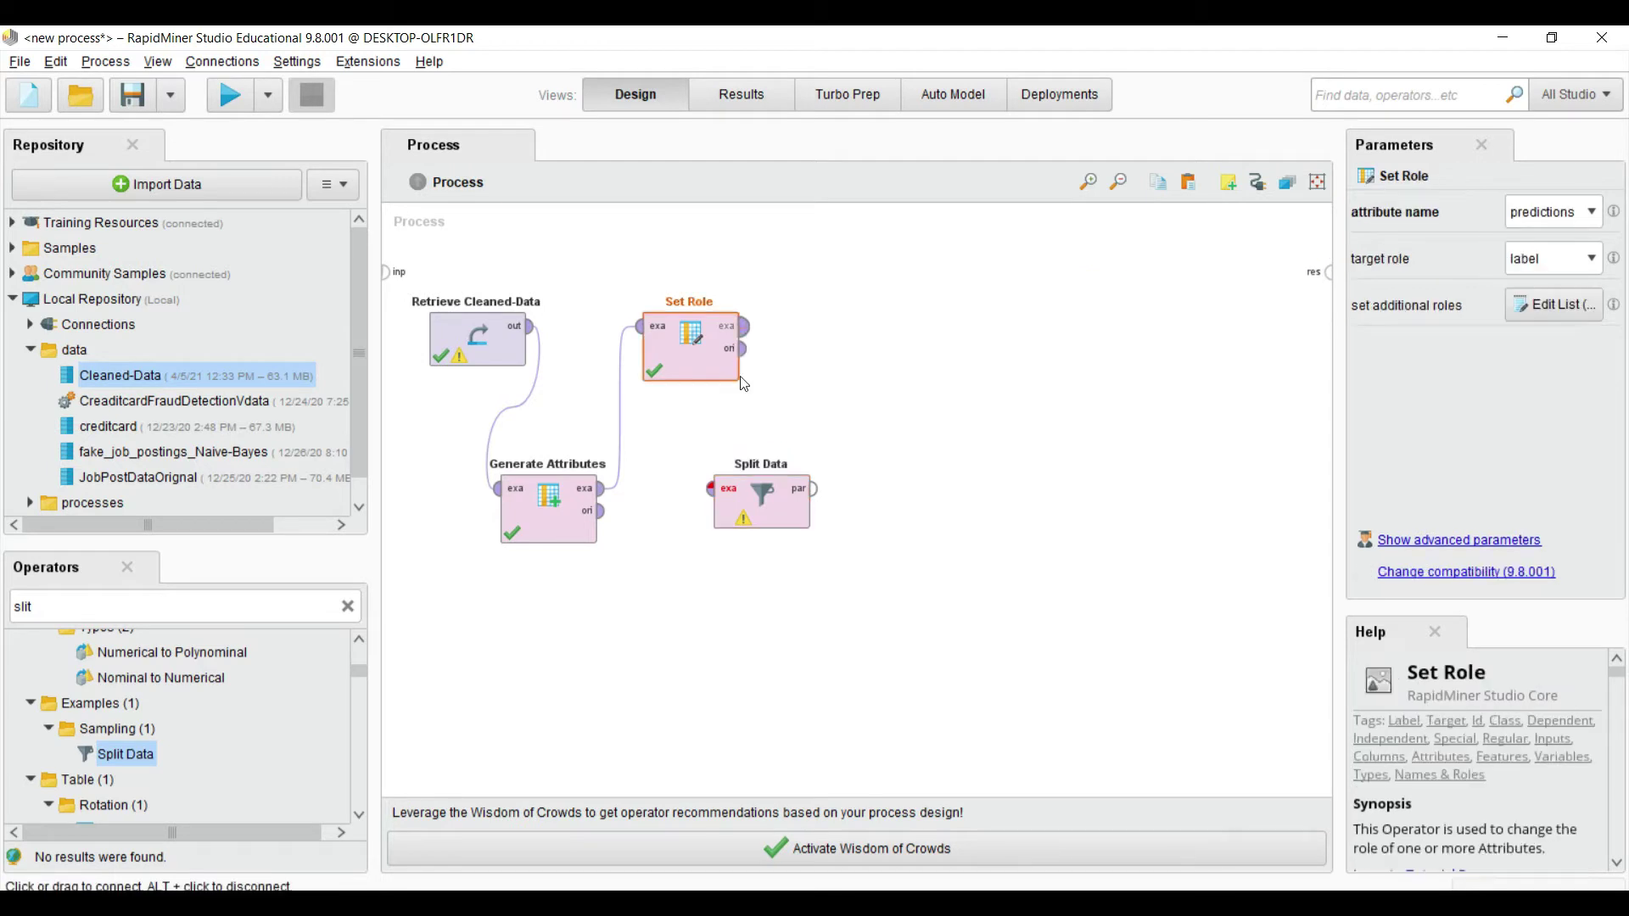
left_click(709, 492)
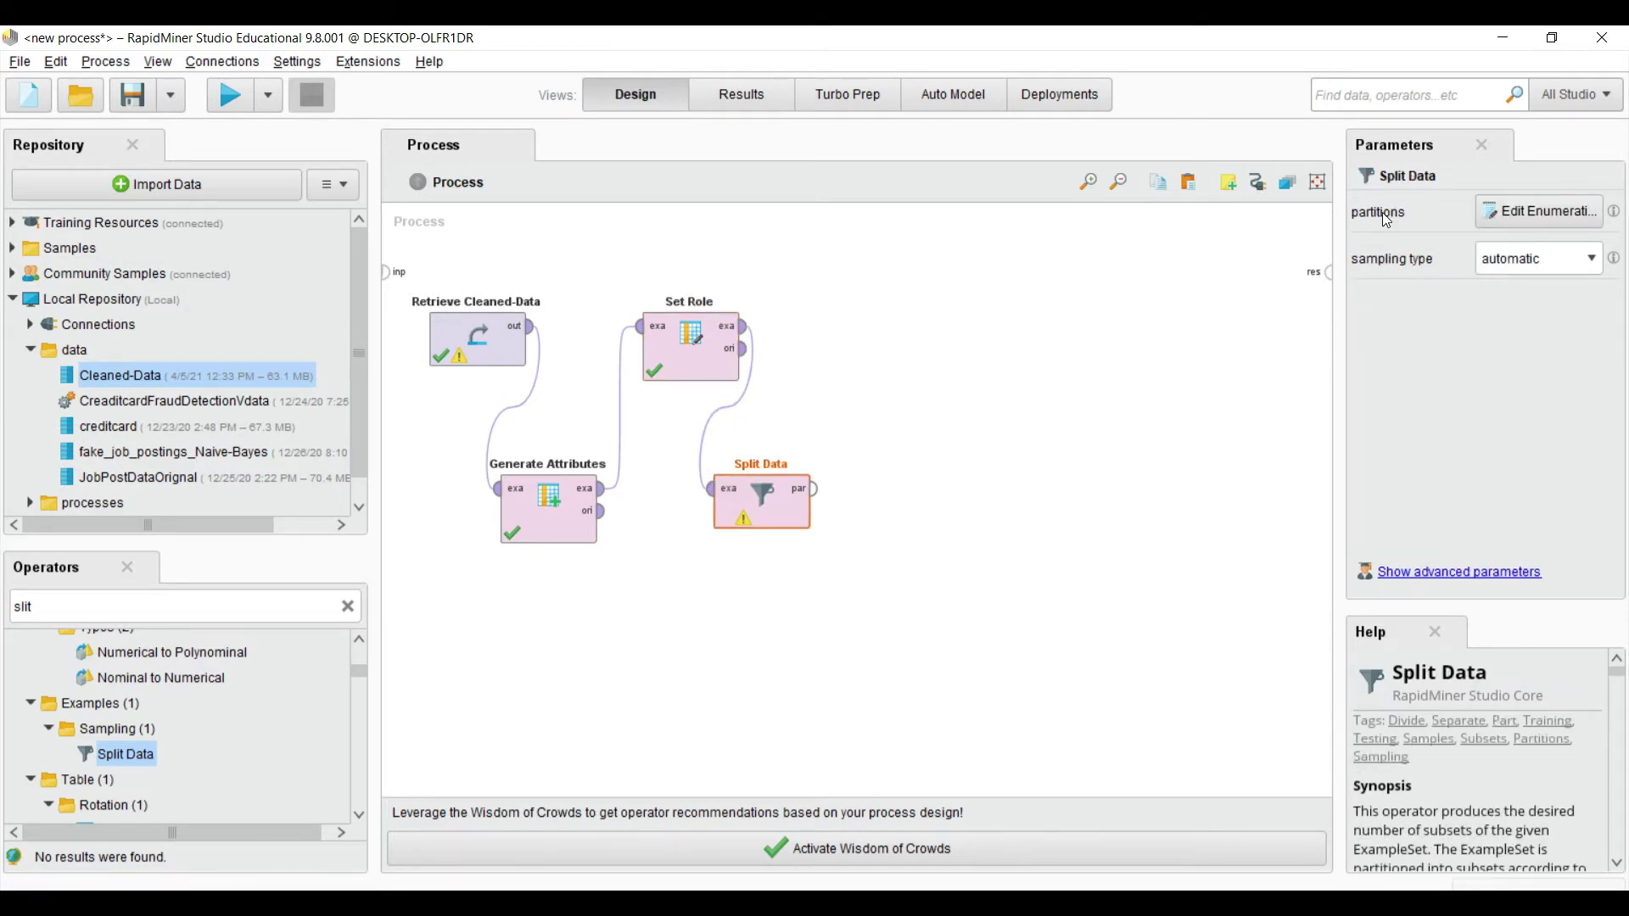
Step: Give Split Data two partition entries with ratios 0.7 and 0.3
left_click(1537, 214)
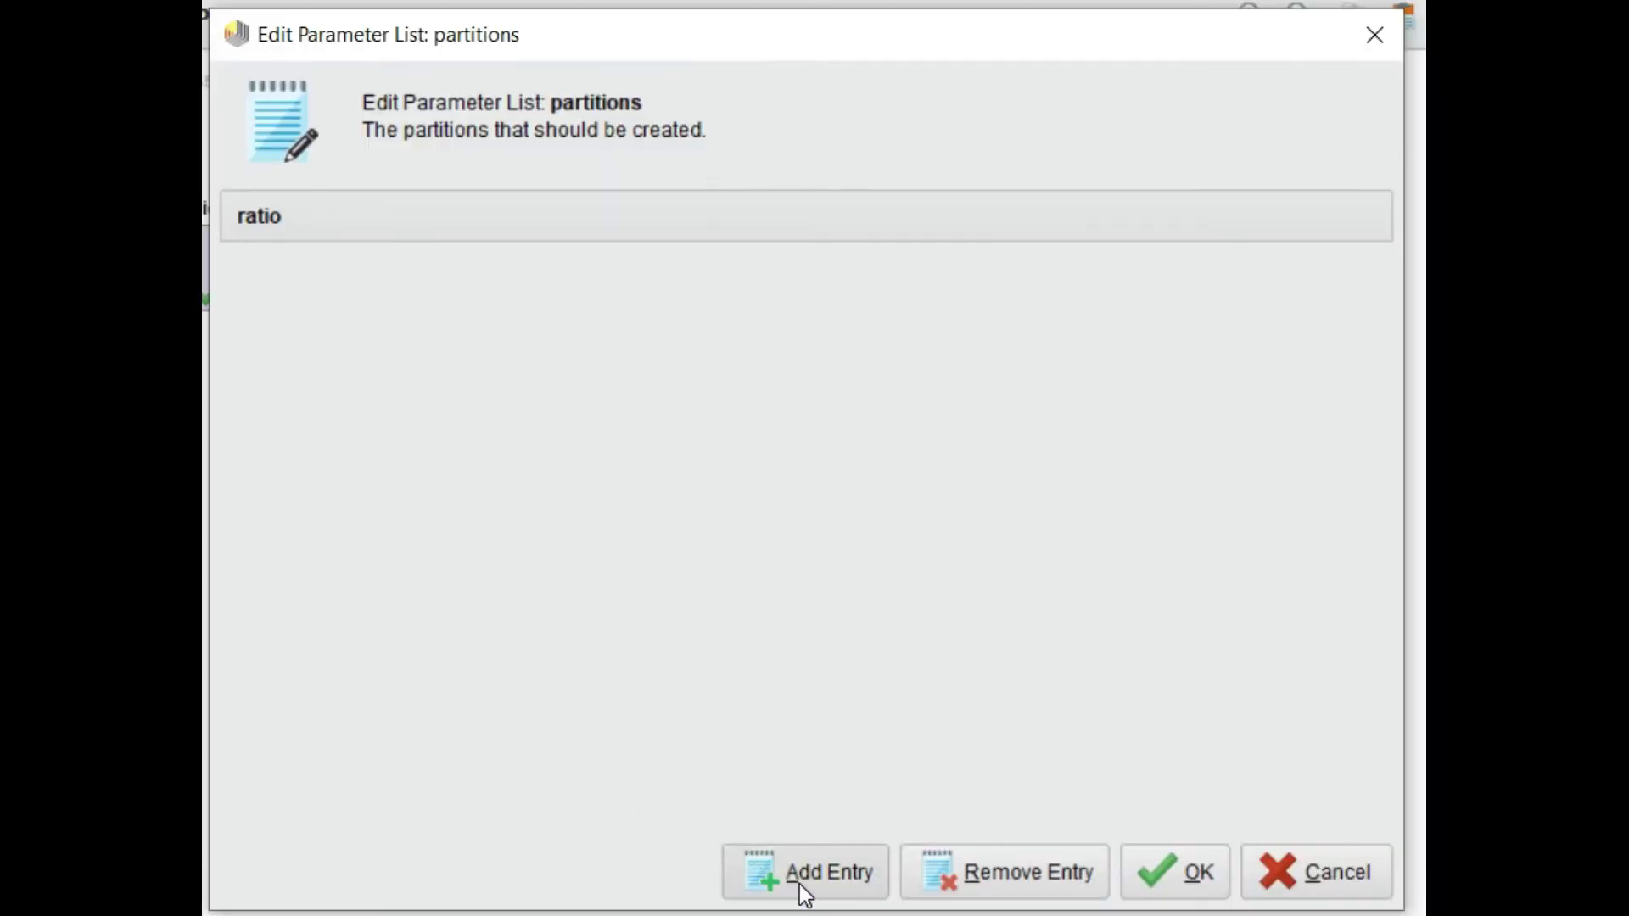
left_click(799, 885)
left_click(808, 874)
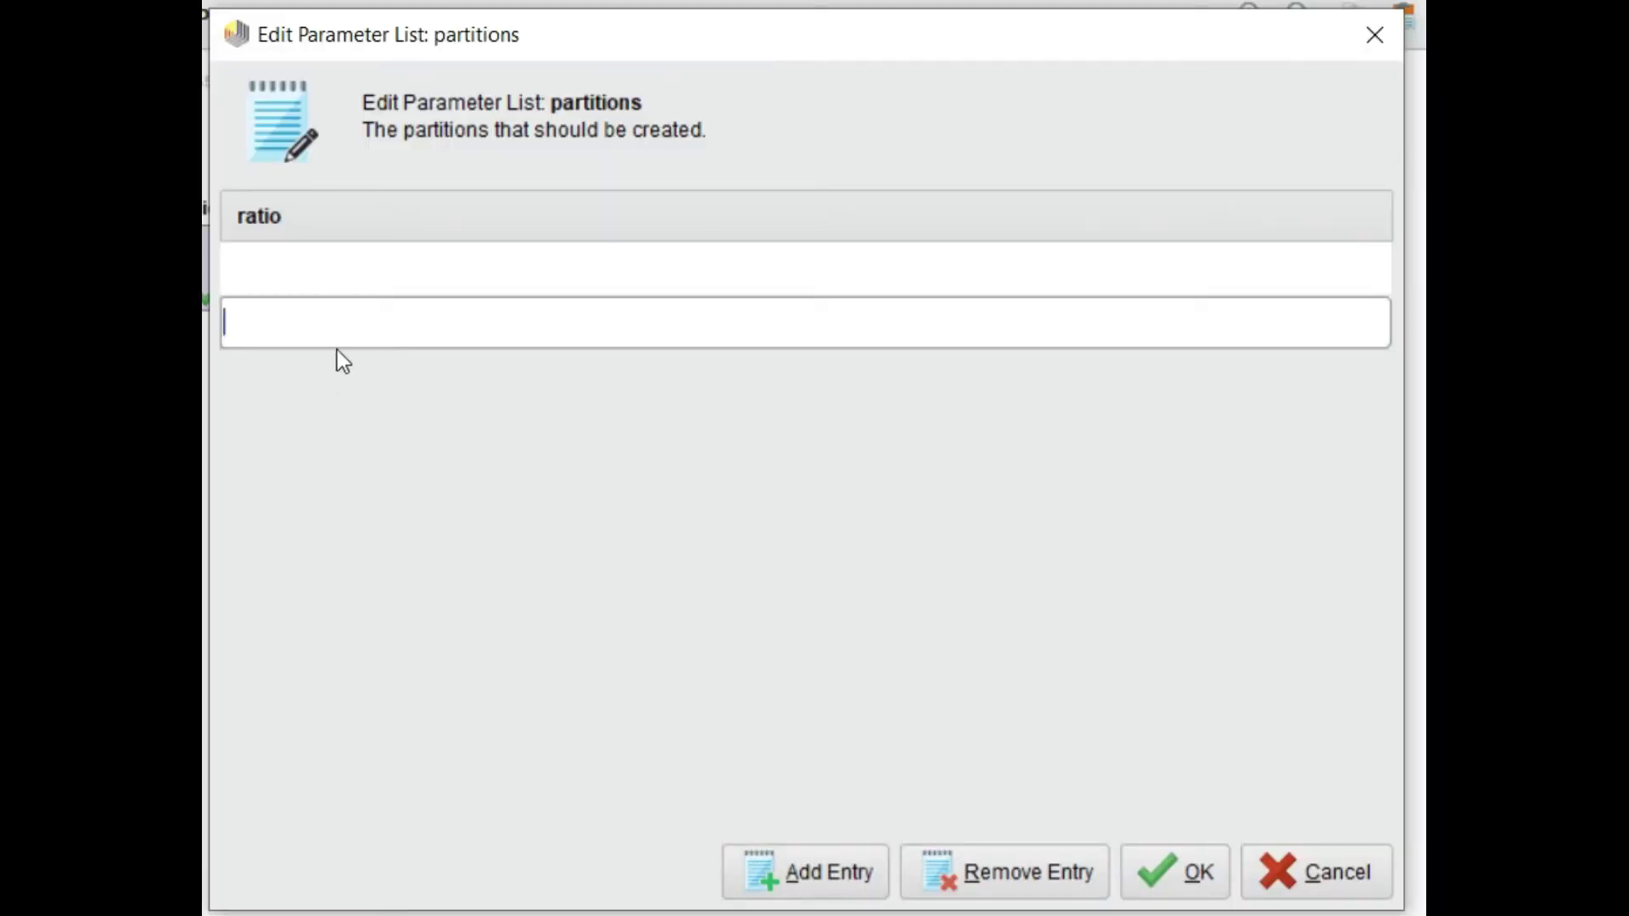
left_click(352, 284)
type("0.7")
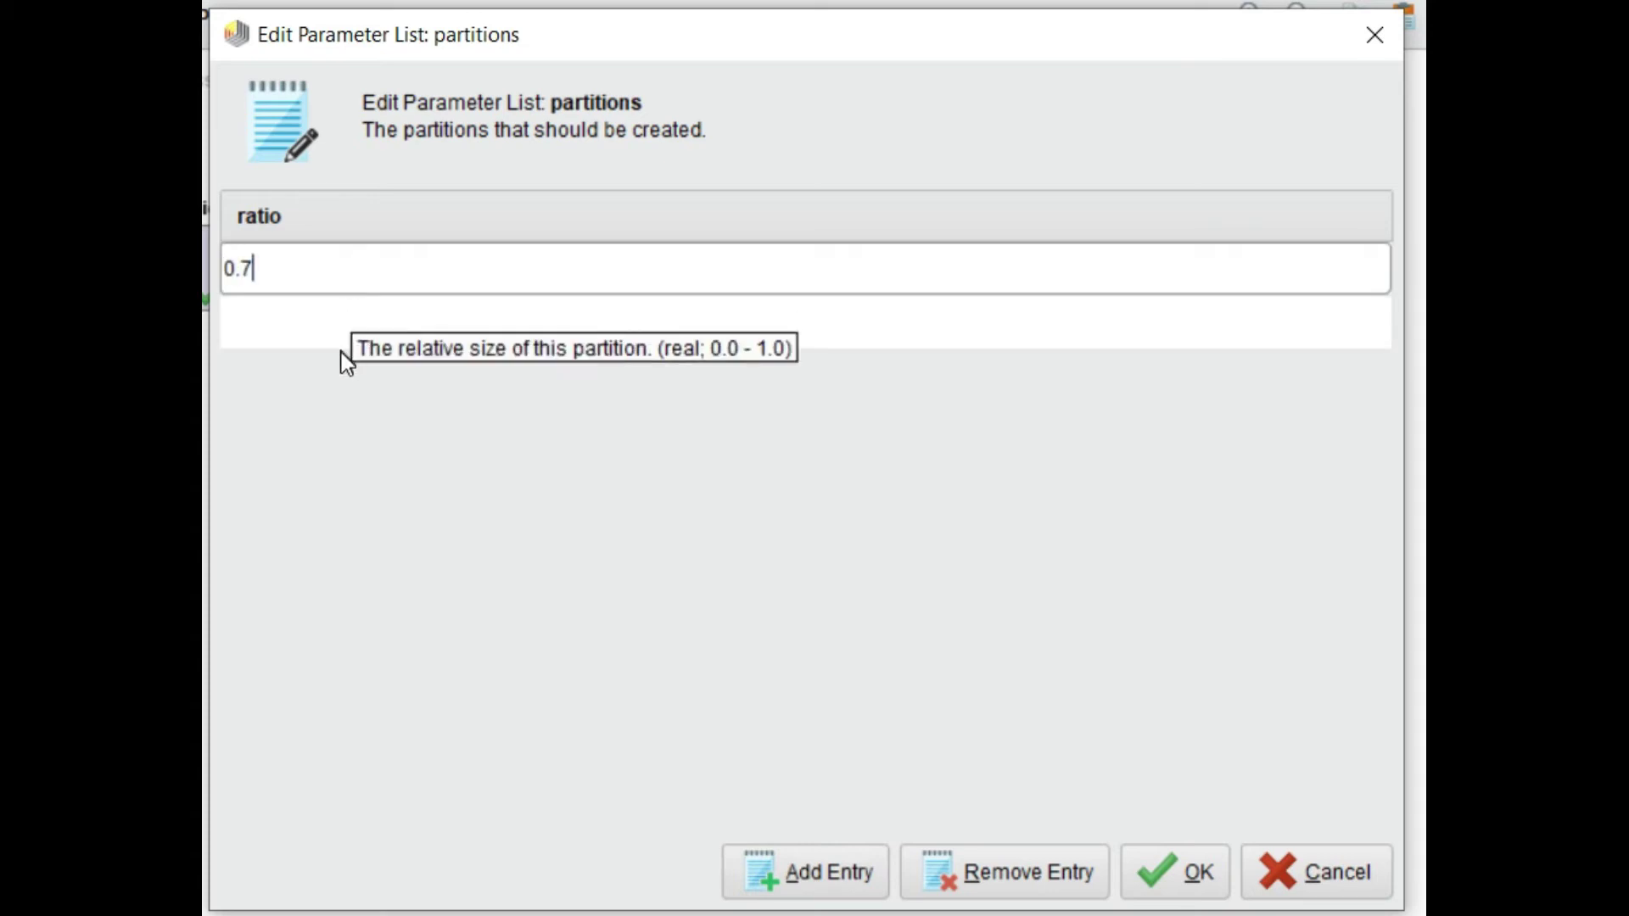
left_click(337, 314)
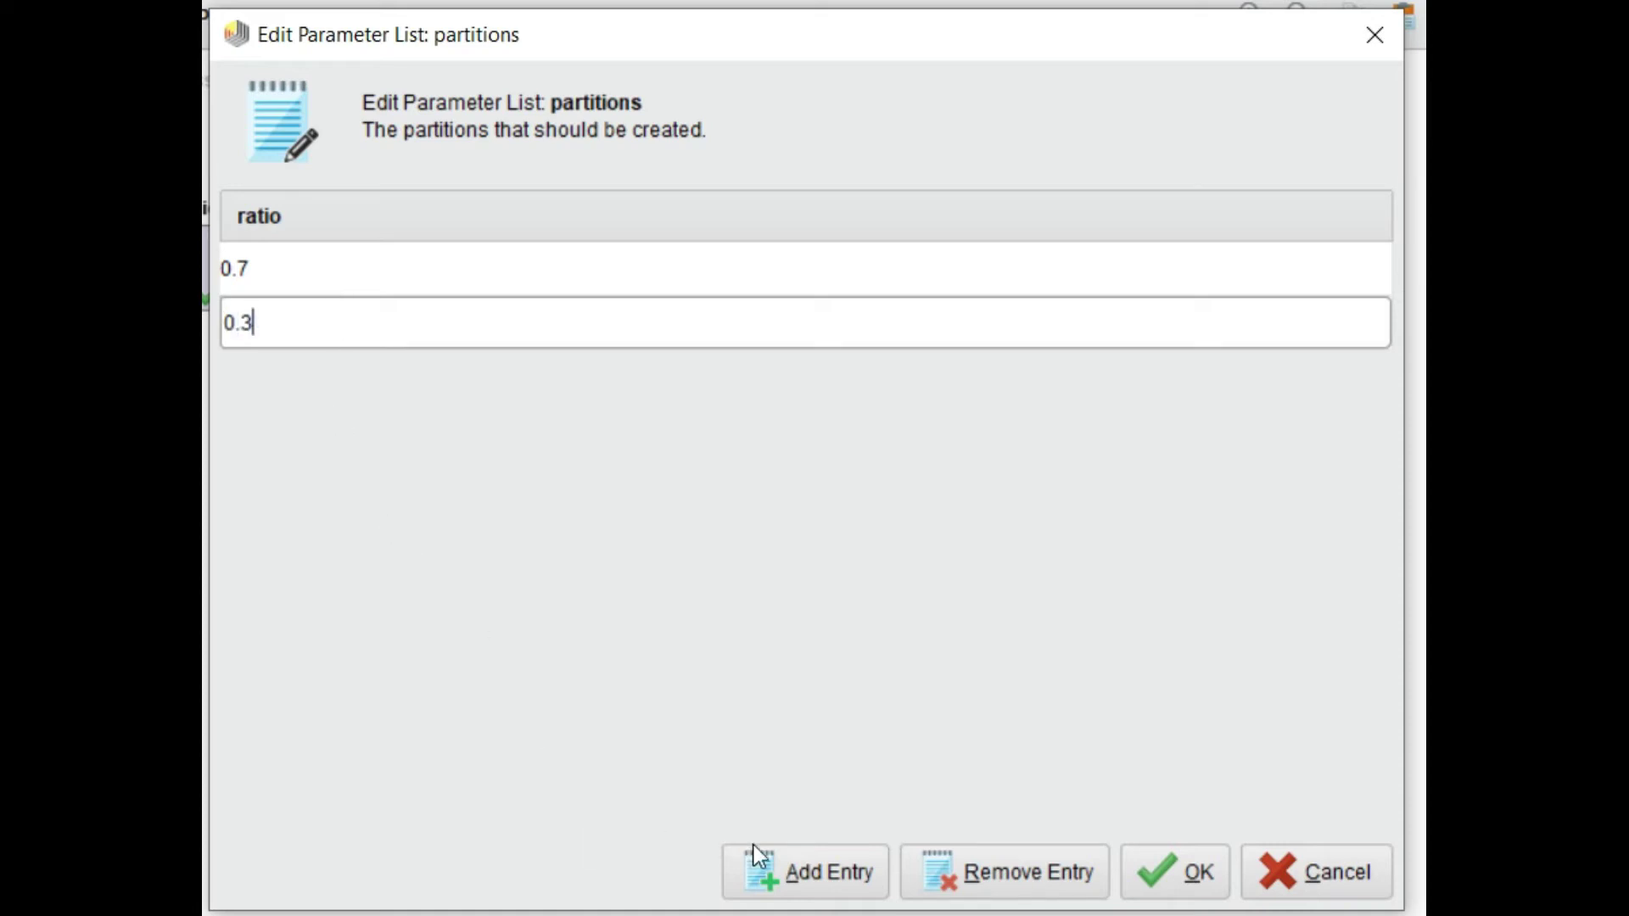
left_click(1175, 873)
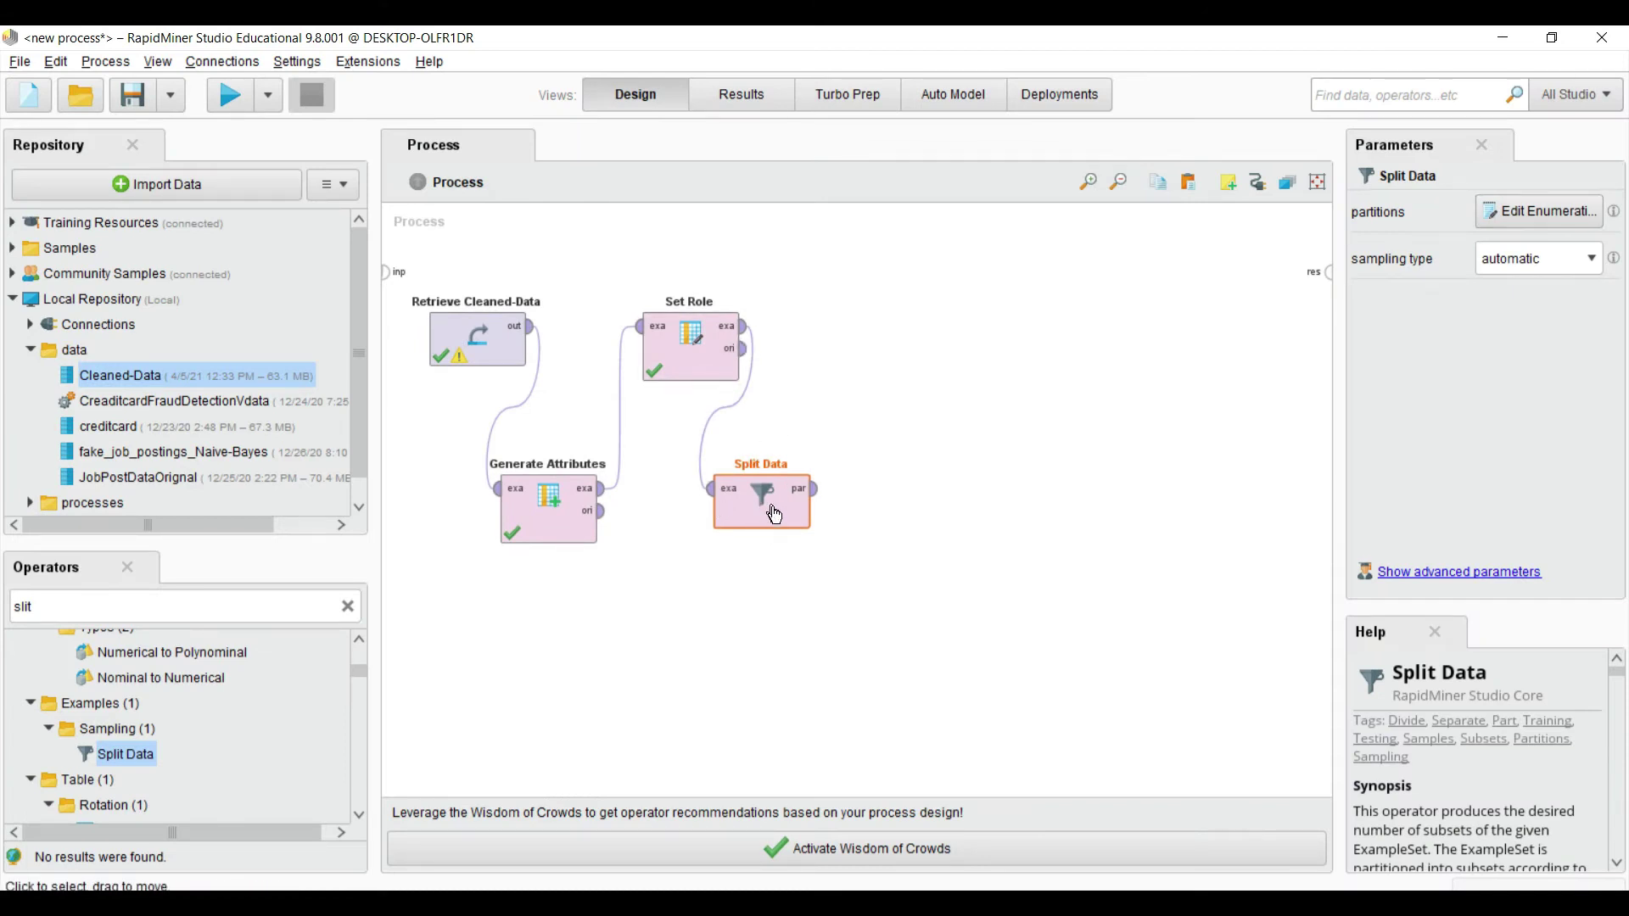
Step: Add Logistic Regression via 'logis' and feed it Split Data's first partition for training
left_click(146, 605)
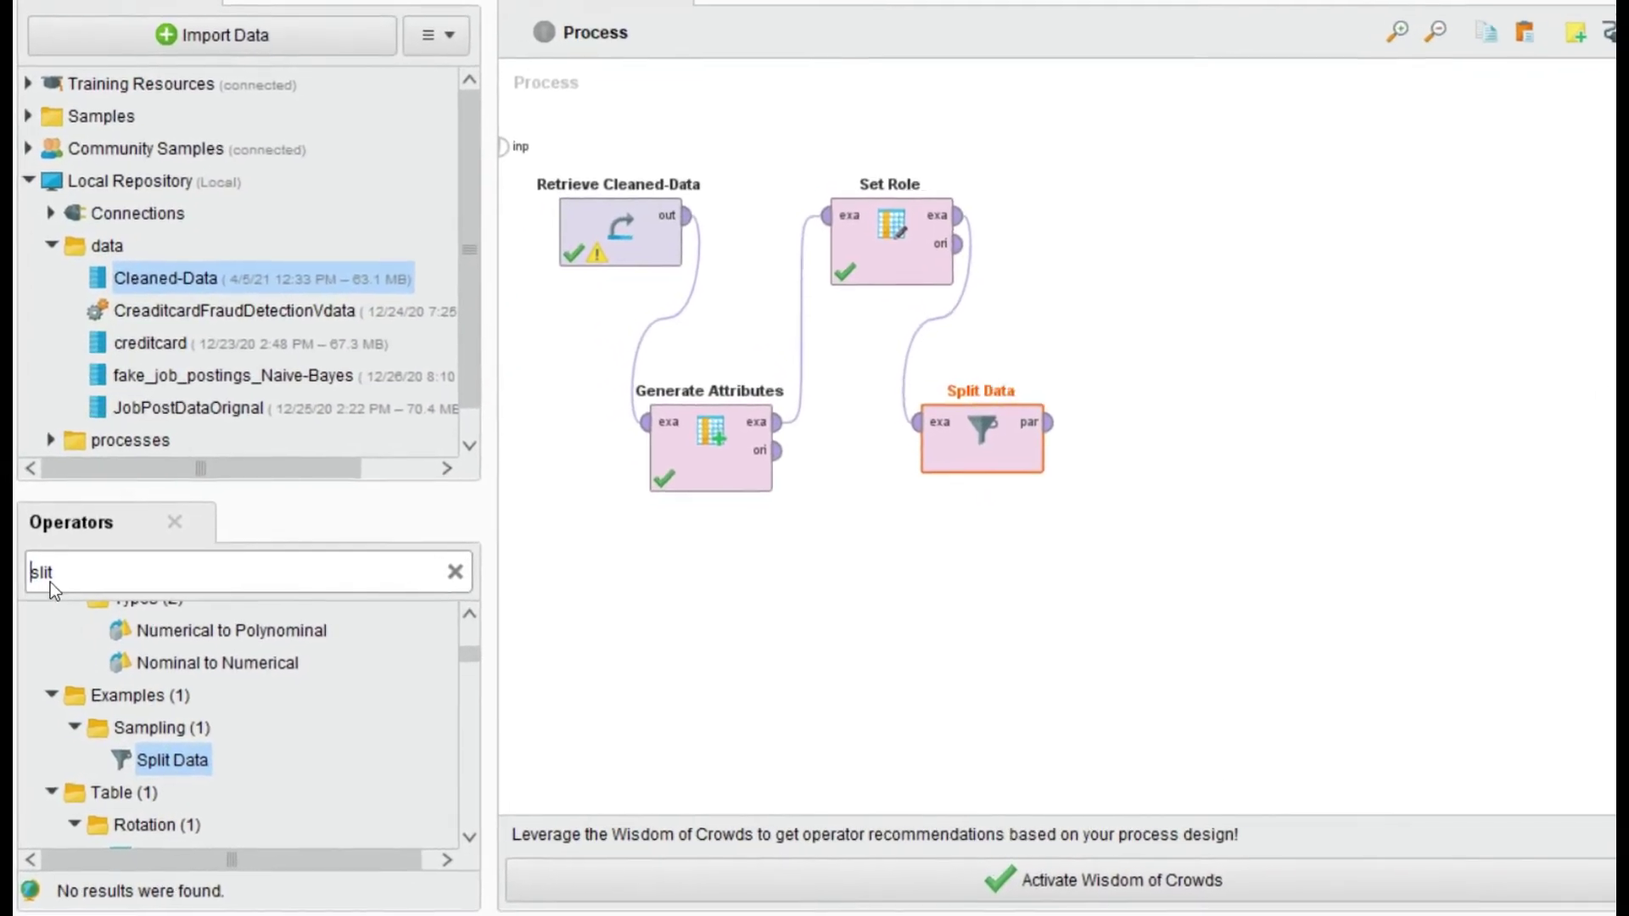
double_click(49, 582)
type("log")
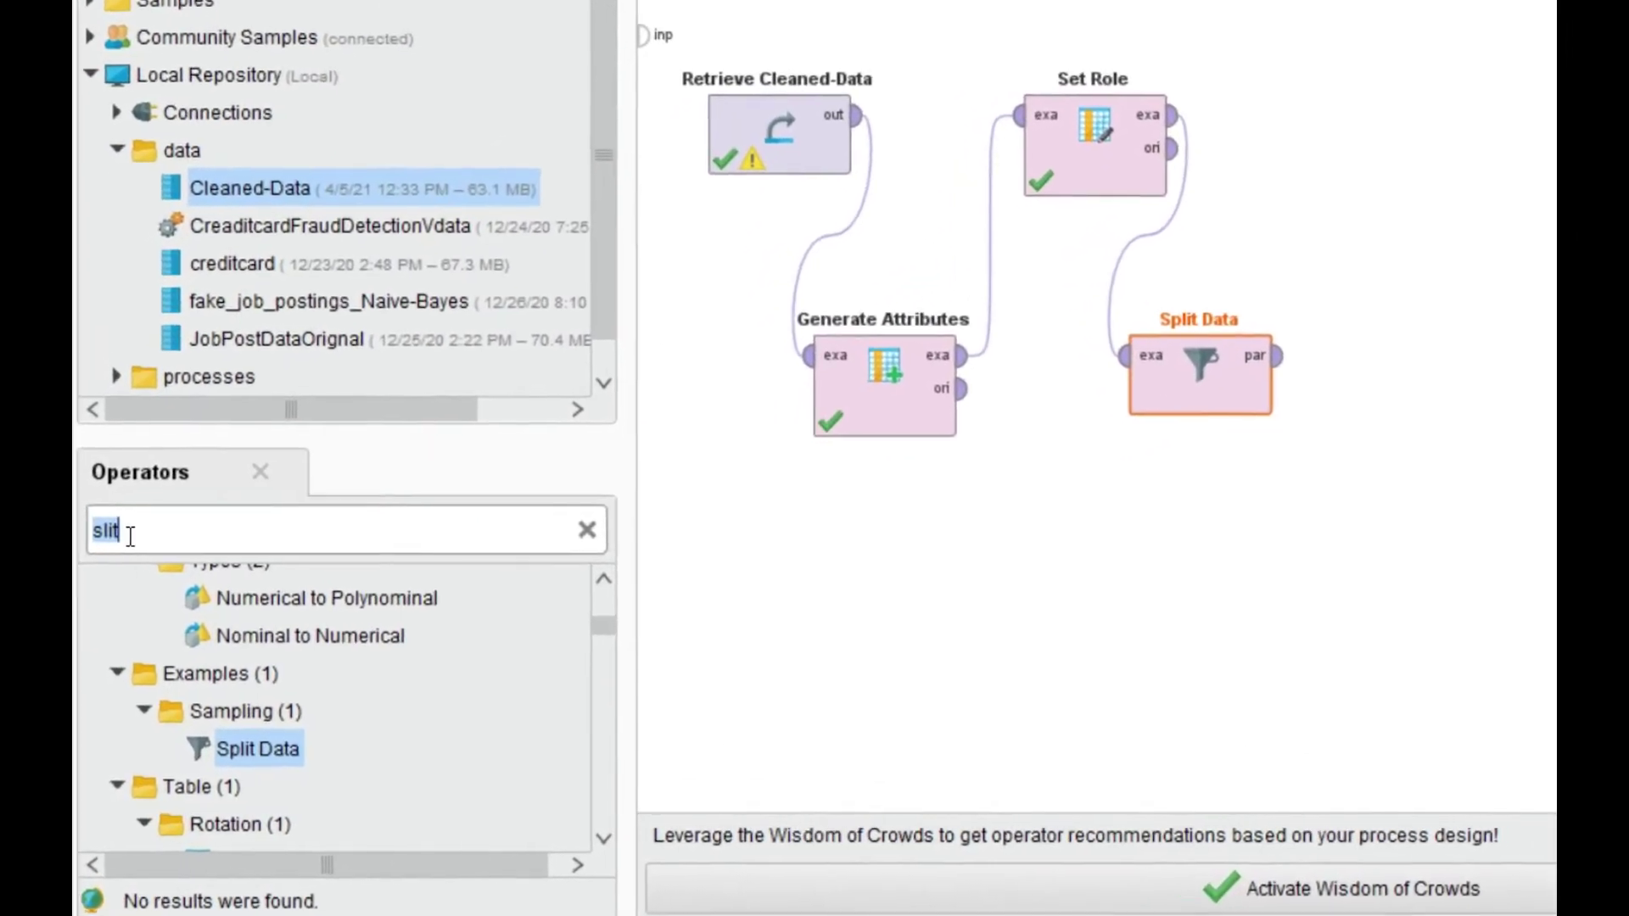
type("is")
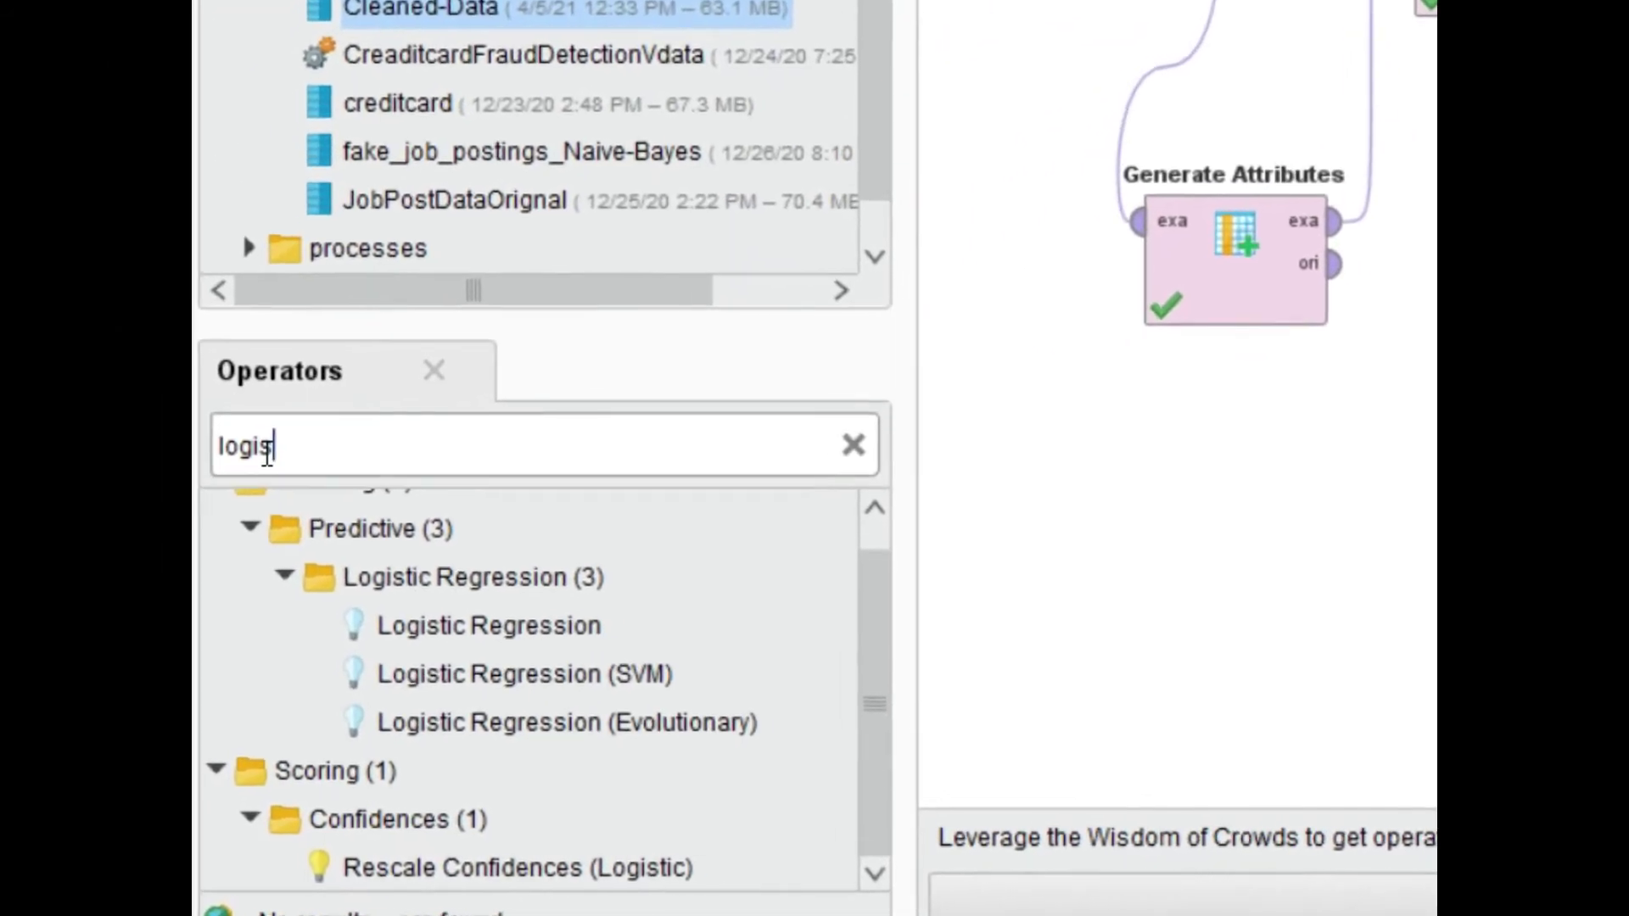
left_click_drag(535, 613, 1370, 441)
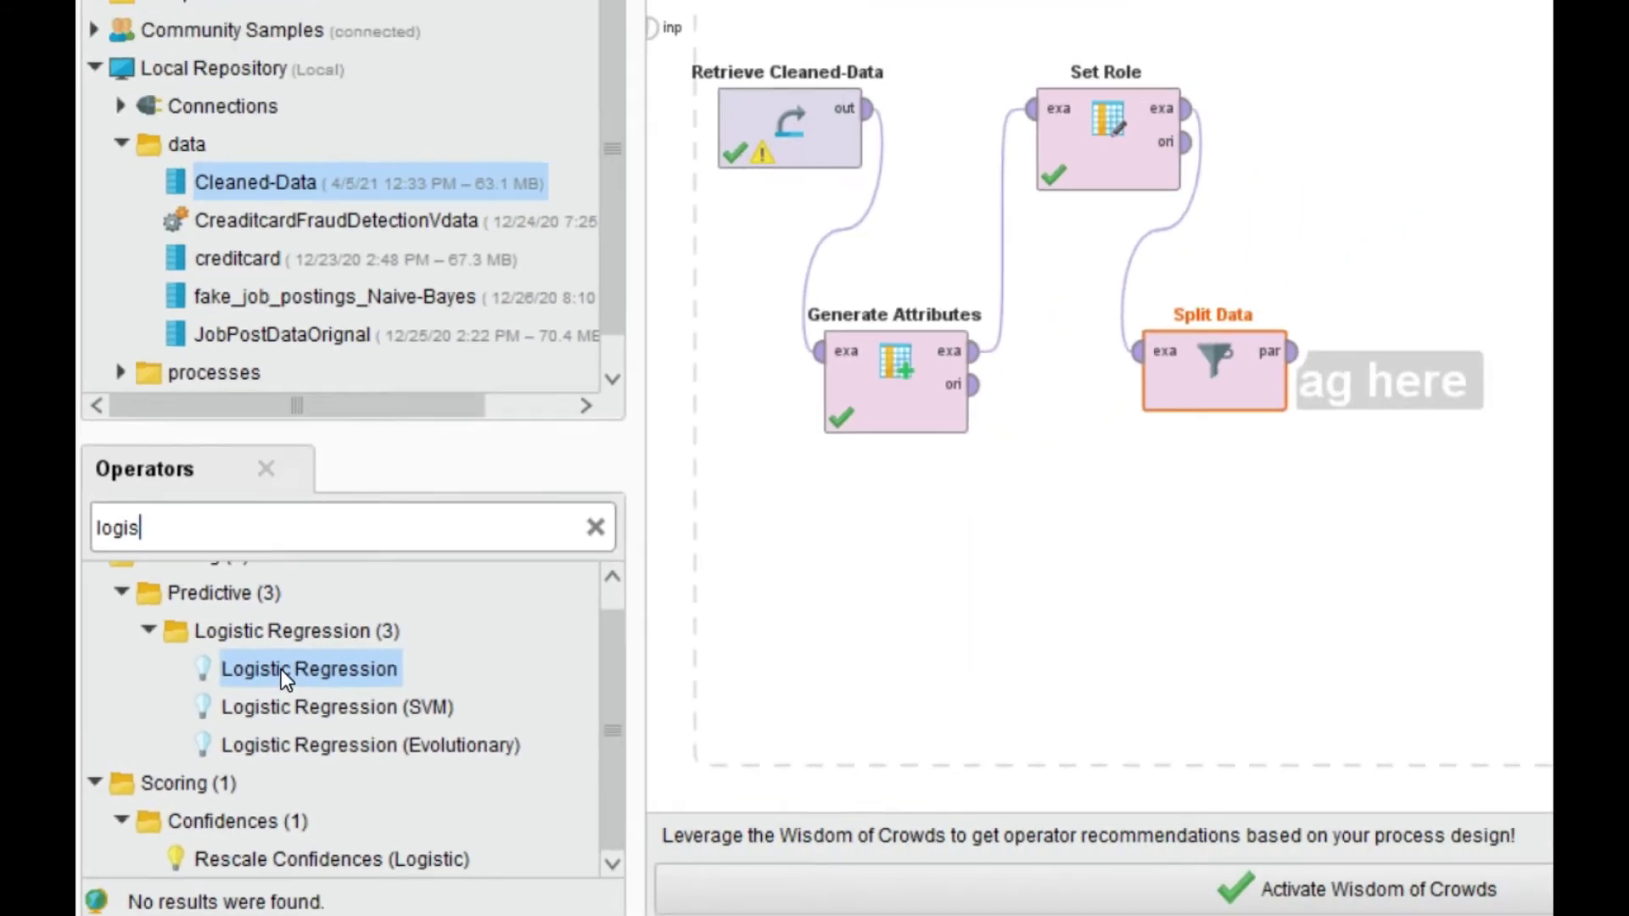
left_click_drag(954, 376, 861, 381)
left_click(814, 489)
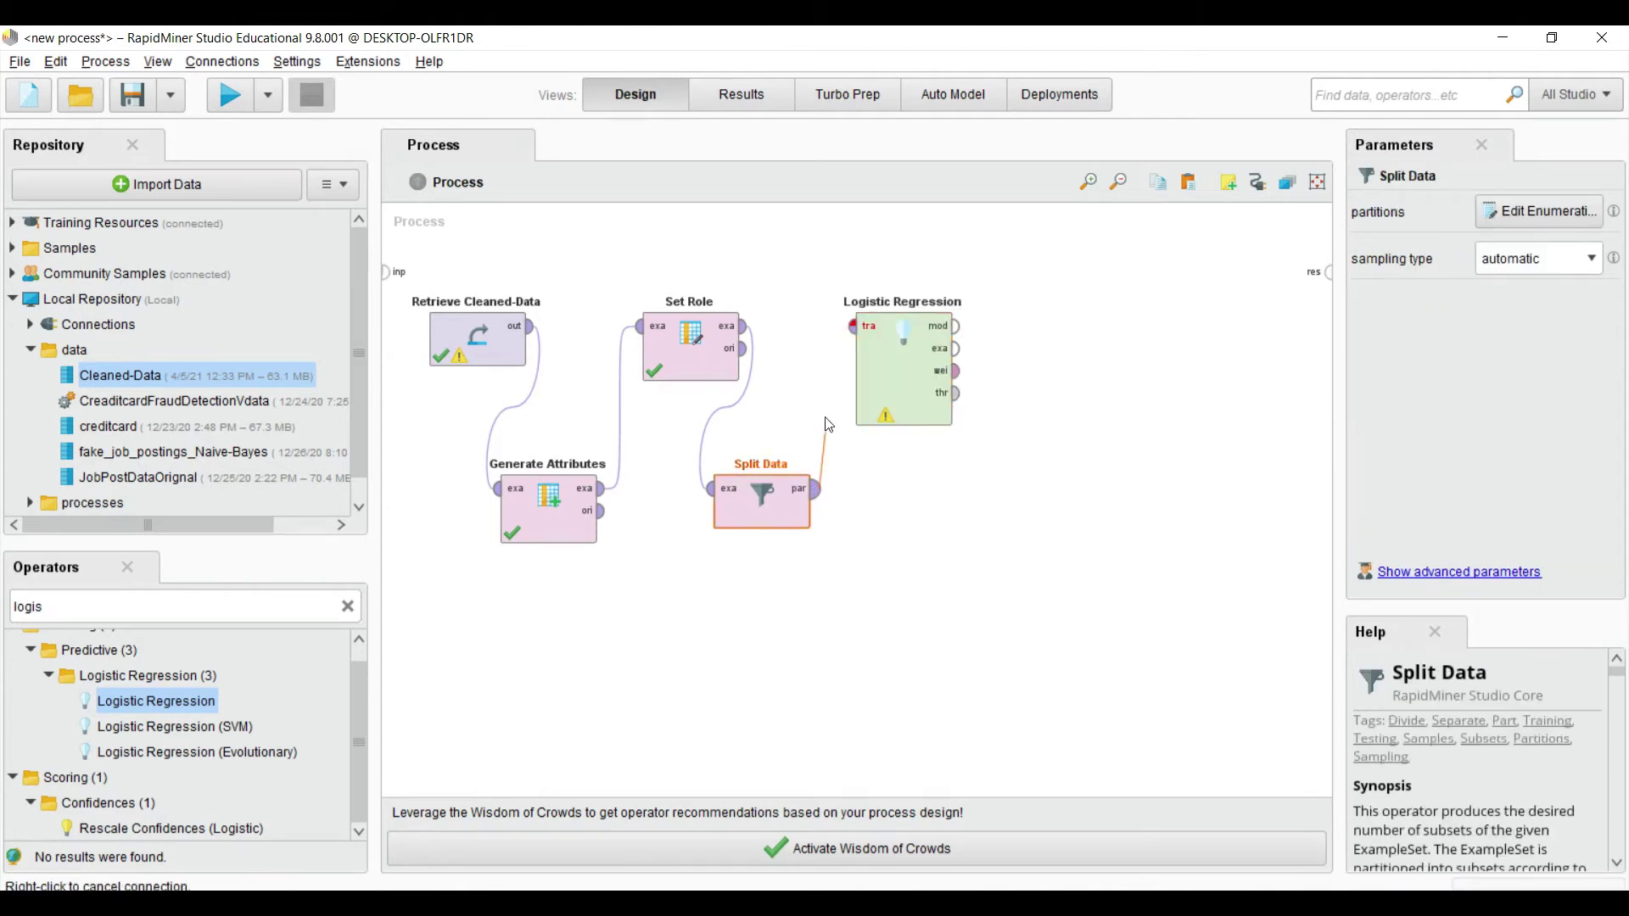
left_click(853, 331)
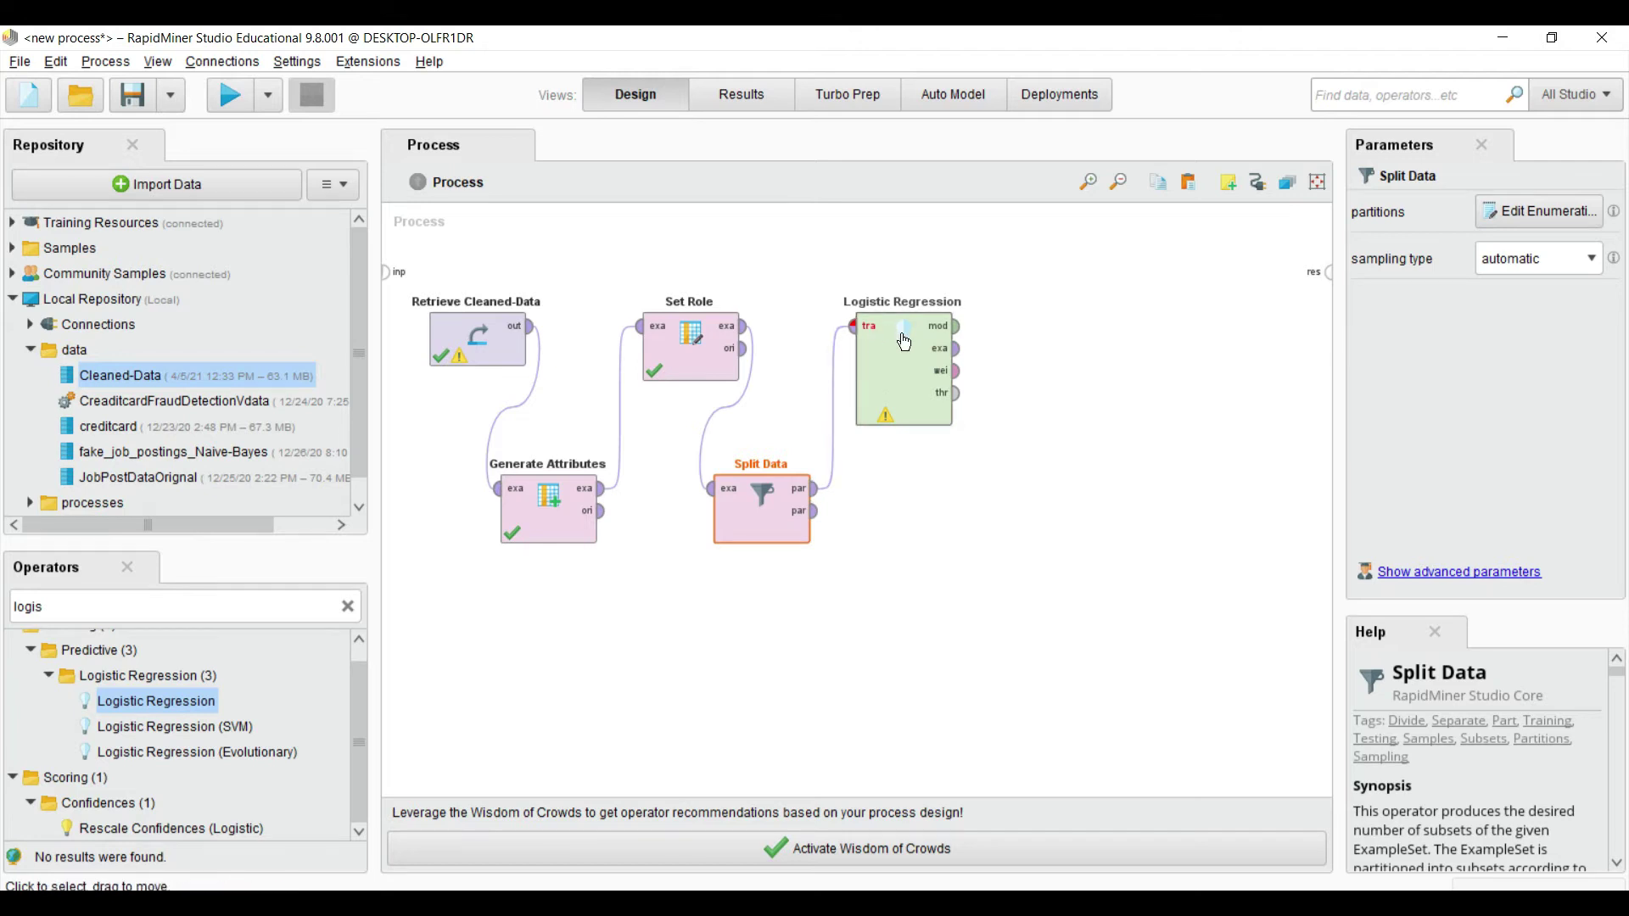
left_click(832, 450)
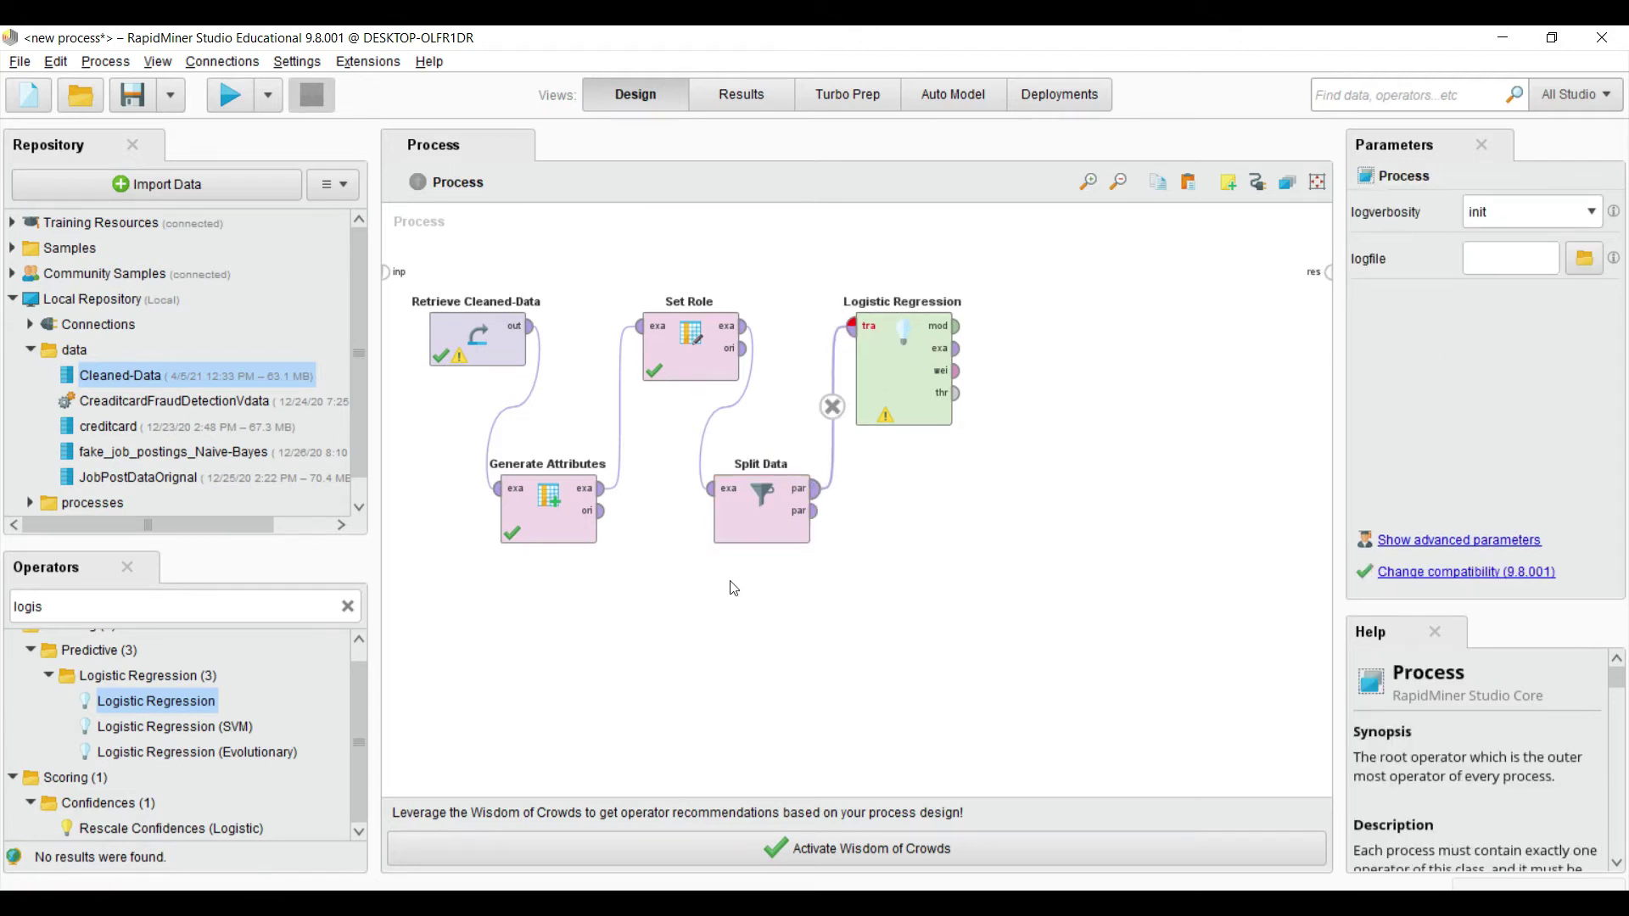
Step: Recheck that Split Data's partitions are still 0.7 and 0.3
left_click(784, 522)
left_click(1519, 211)
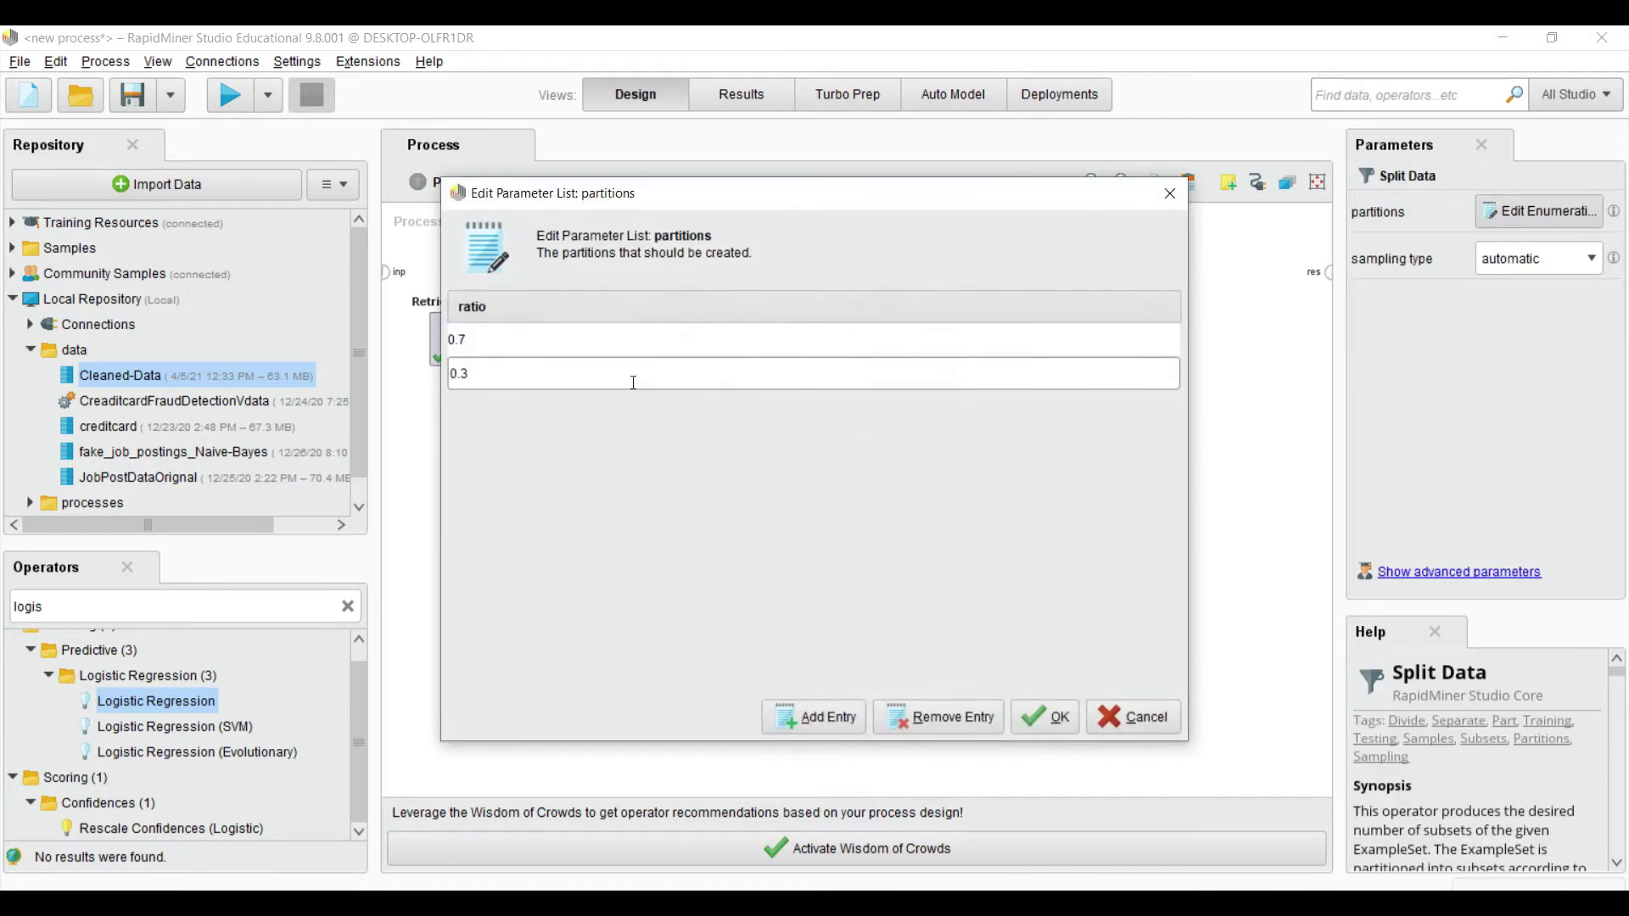
left_click(1051, 719)
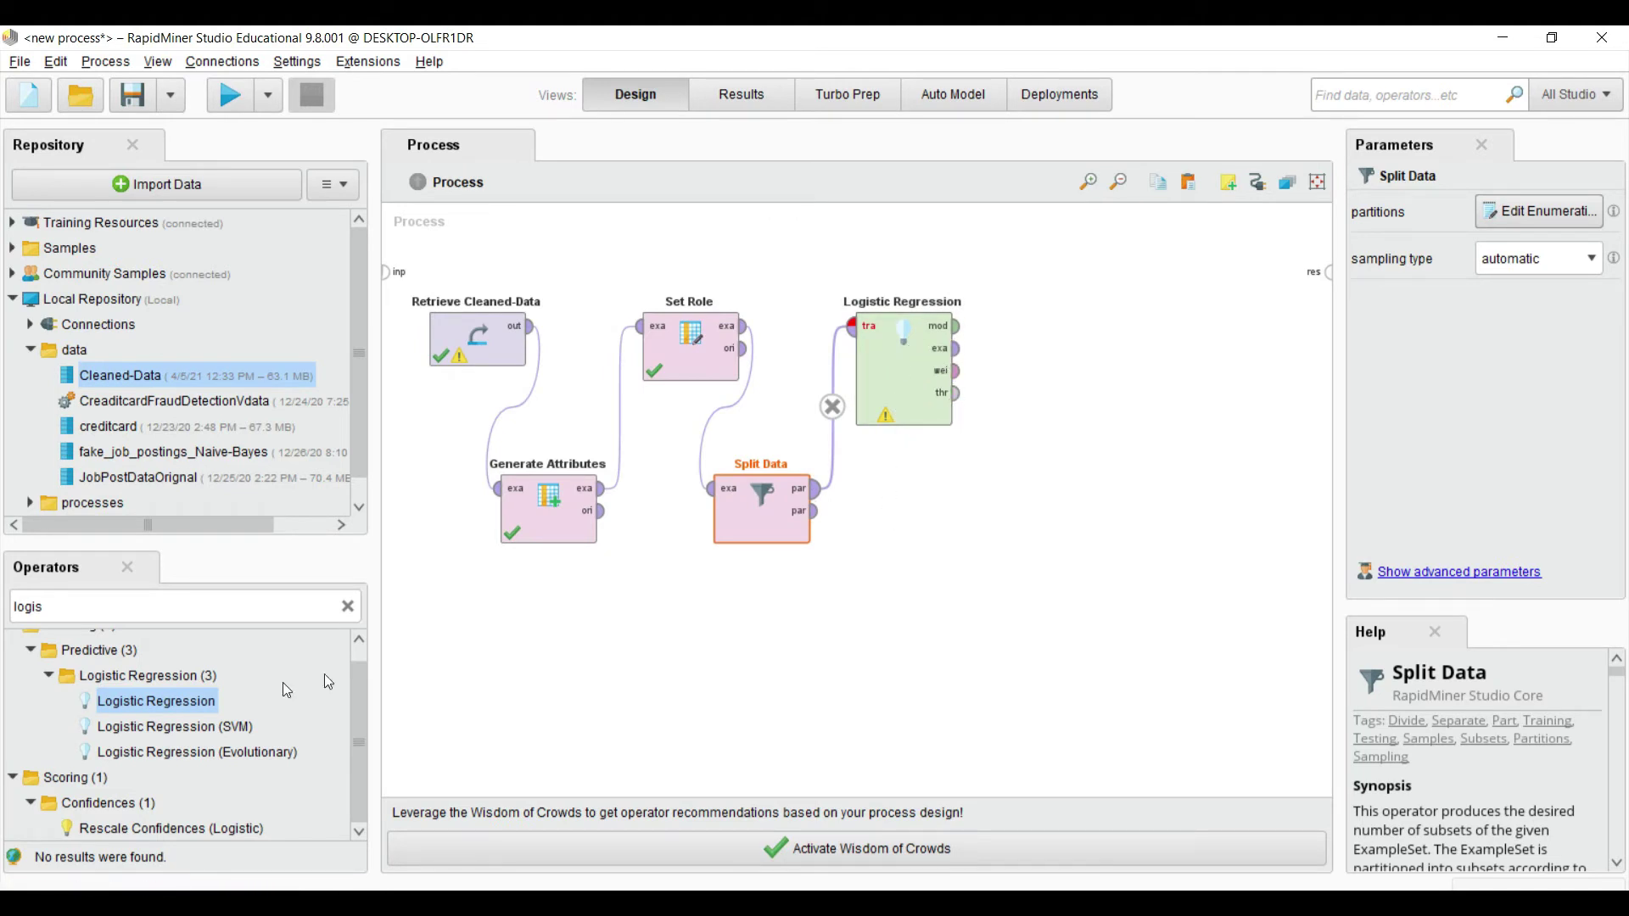
Step: Add an Apply Model operator via 'apply mod', placed right of Split Data
left_click(77, 611)
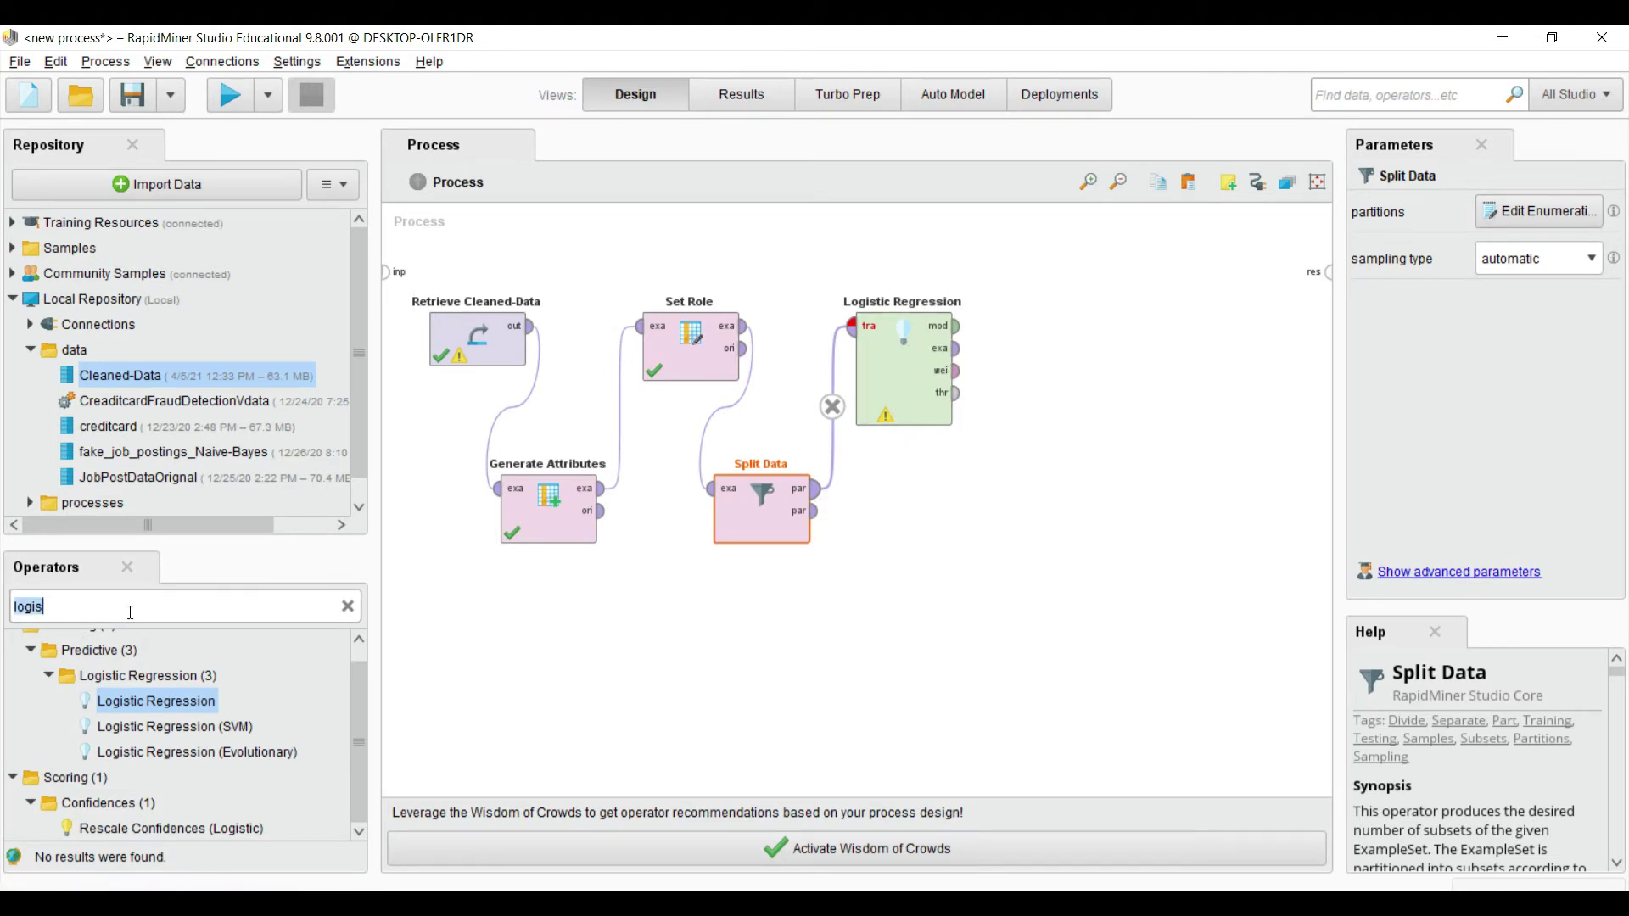
type("appl")
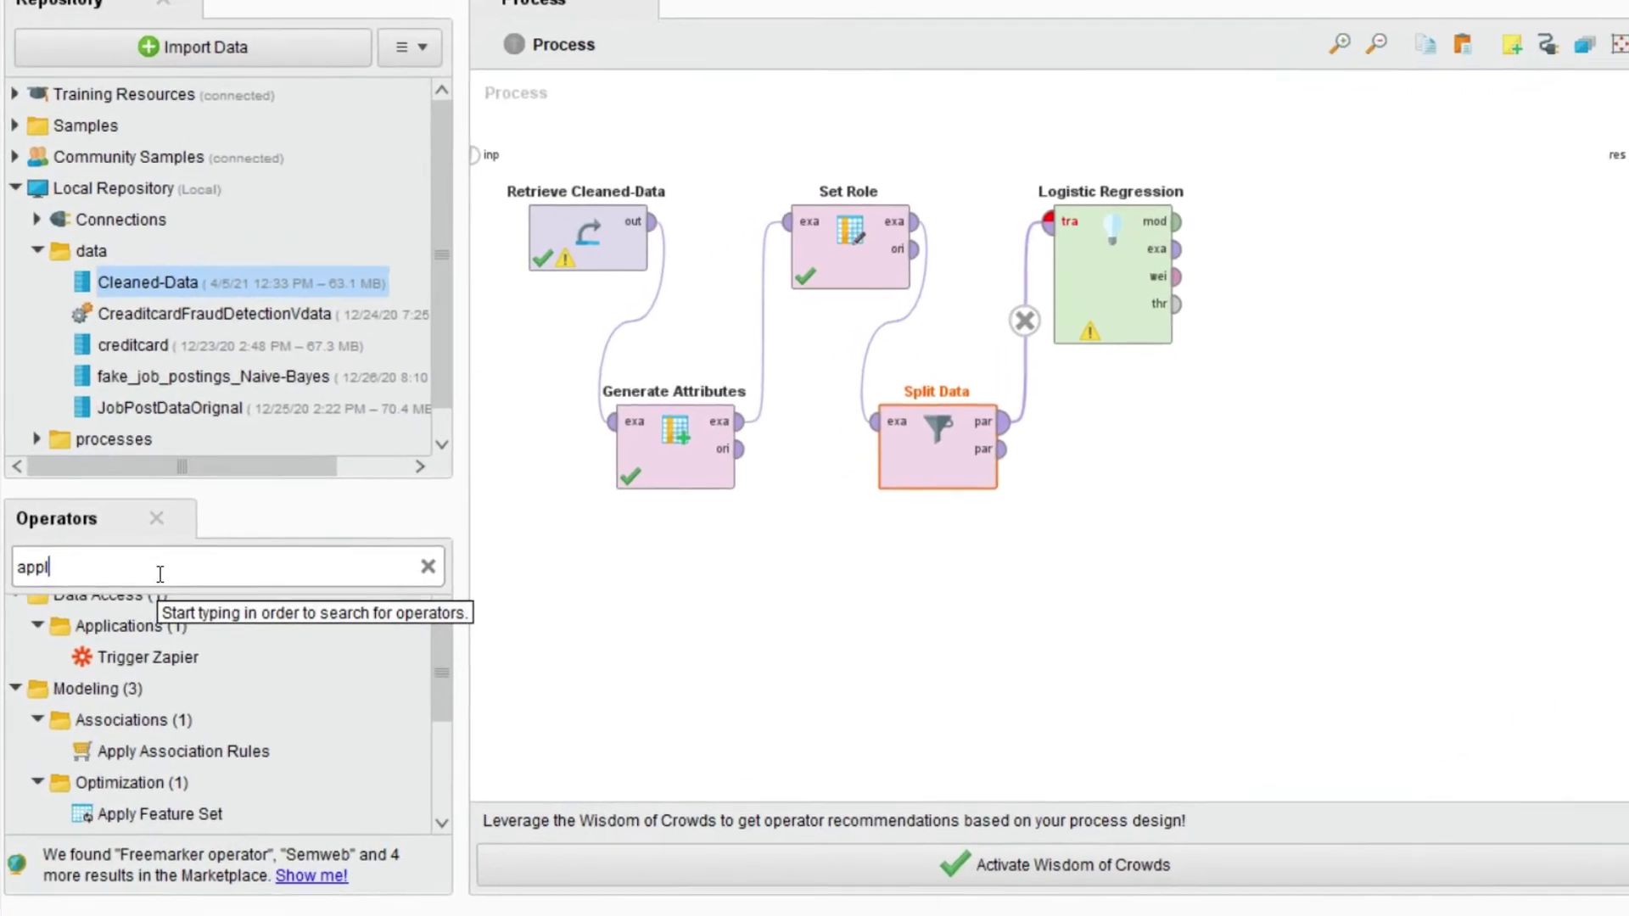
type("y")
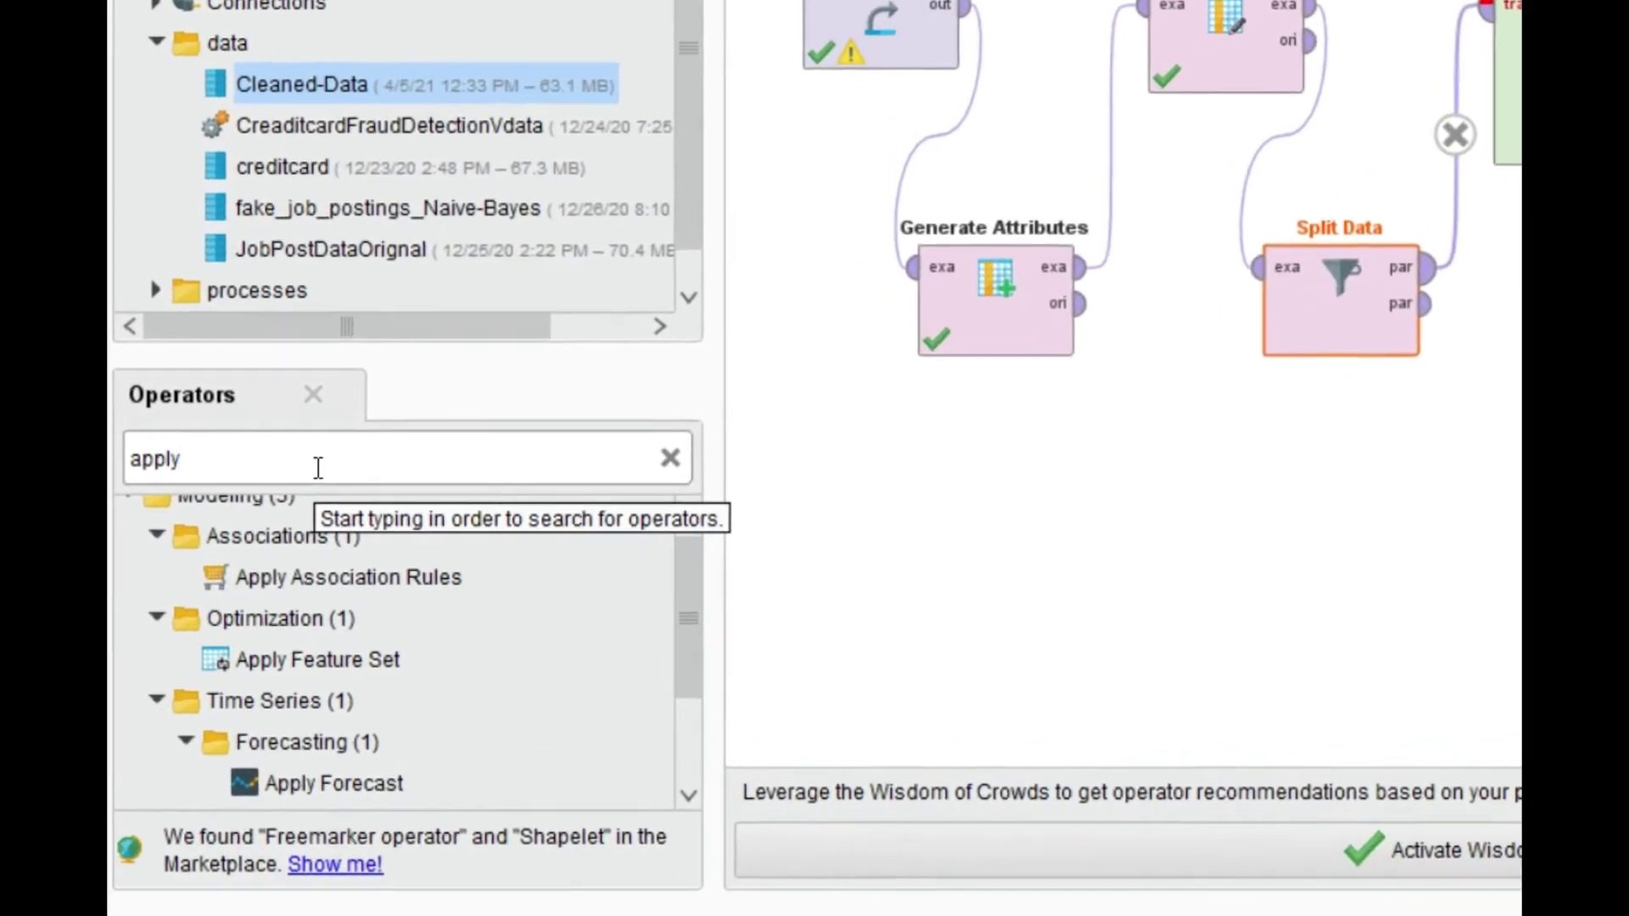
type(" mod")
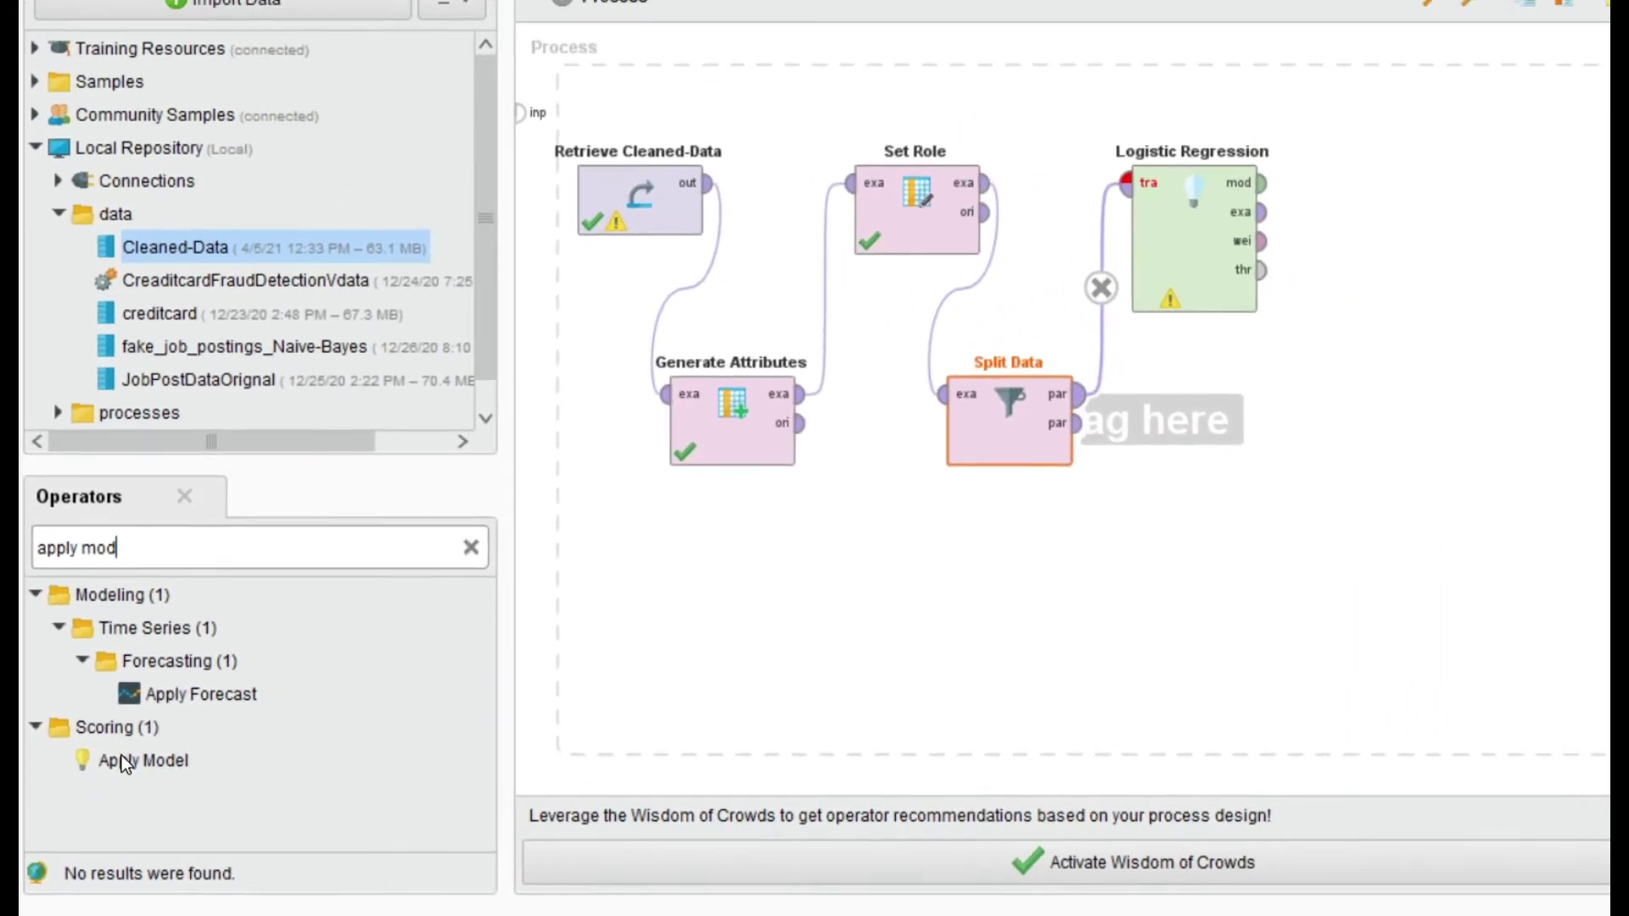
left_click_drag(547, 634, 1054, 458)
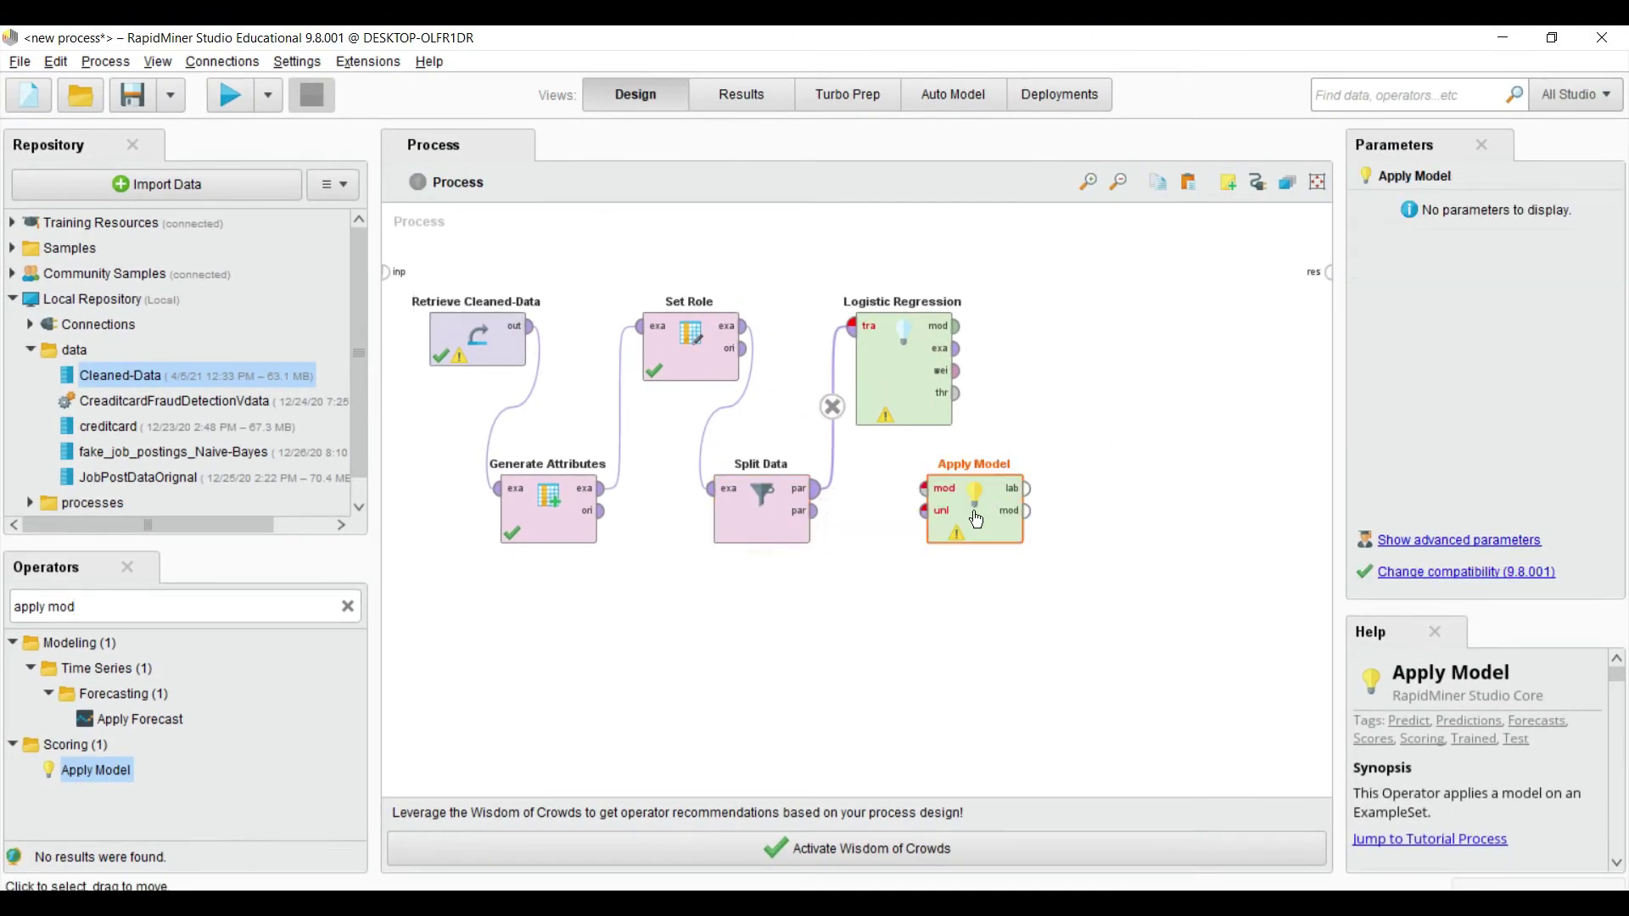
left_click_drag(975, 519, 1035, 512)
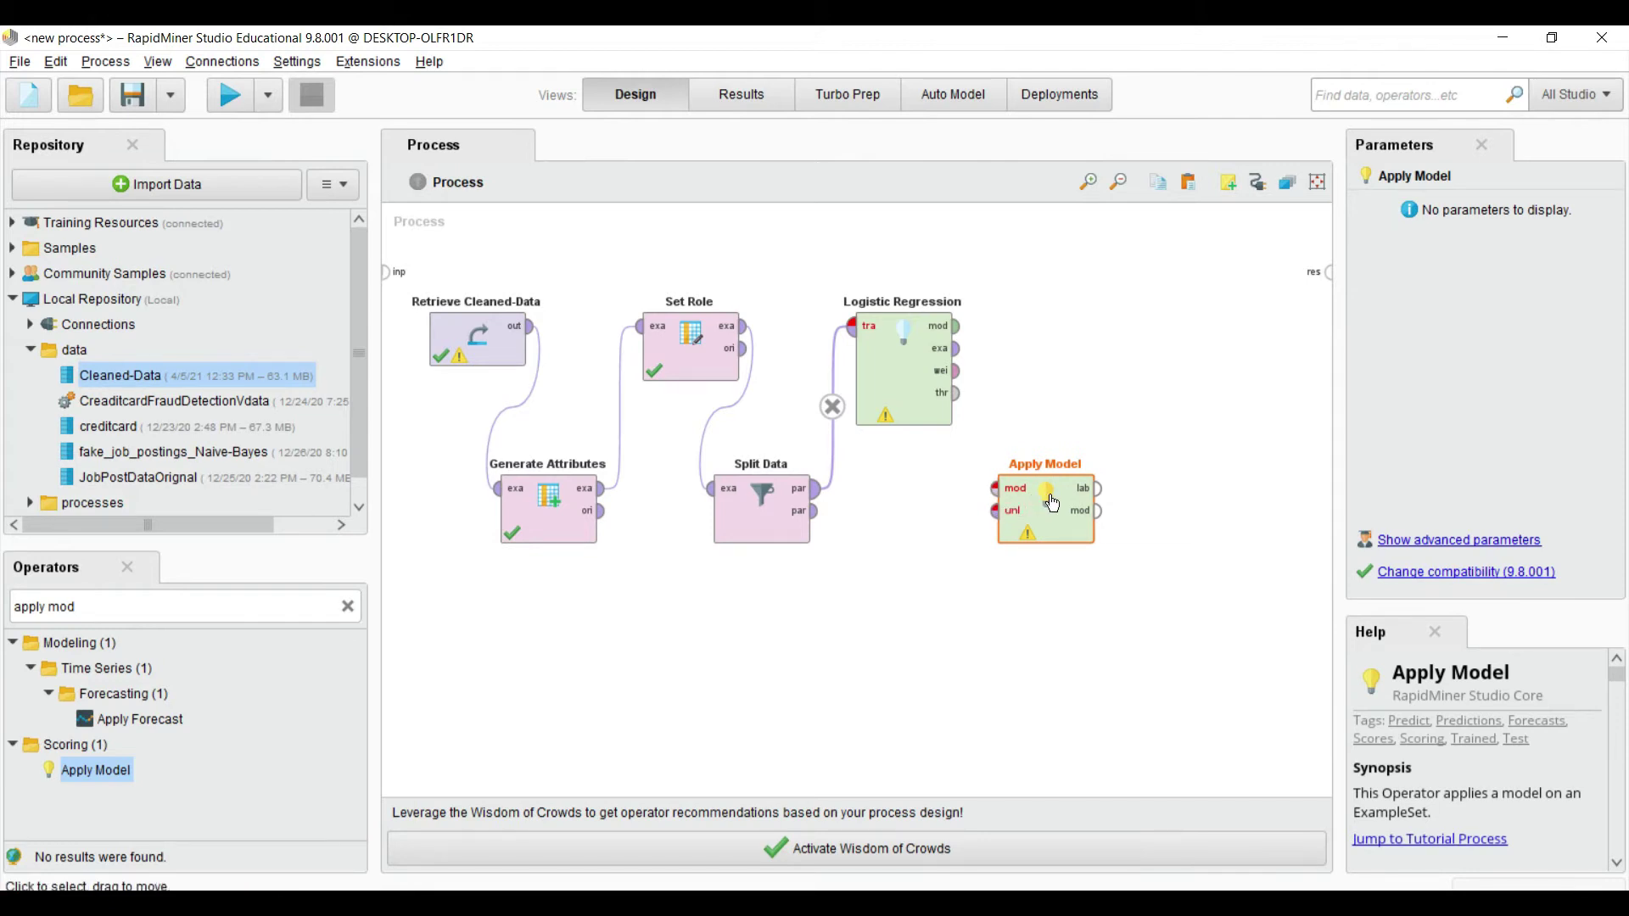
Step: Wire Logistic Regression's model and Split Data's second partition into Apply Model
left_click(898, 373)
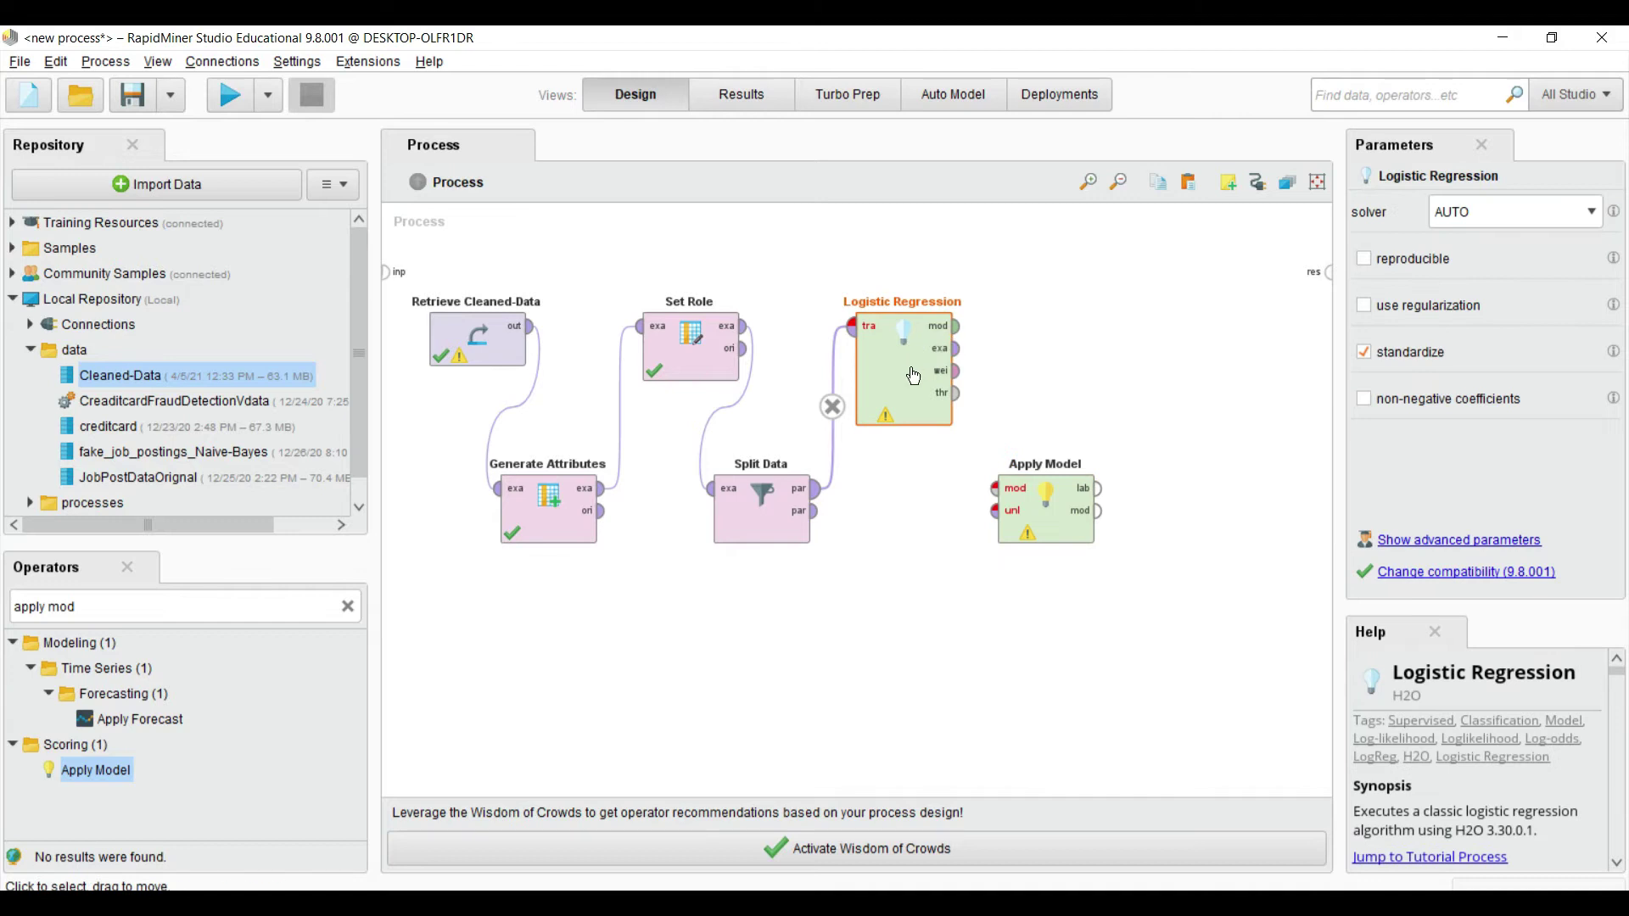
left_click(956, 326)
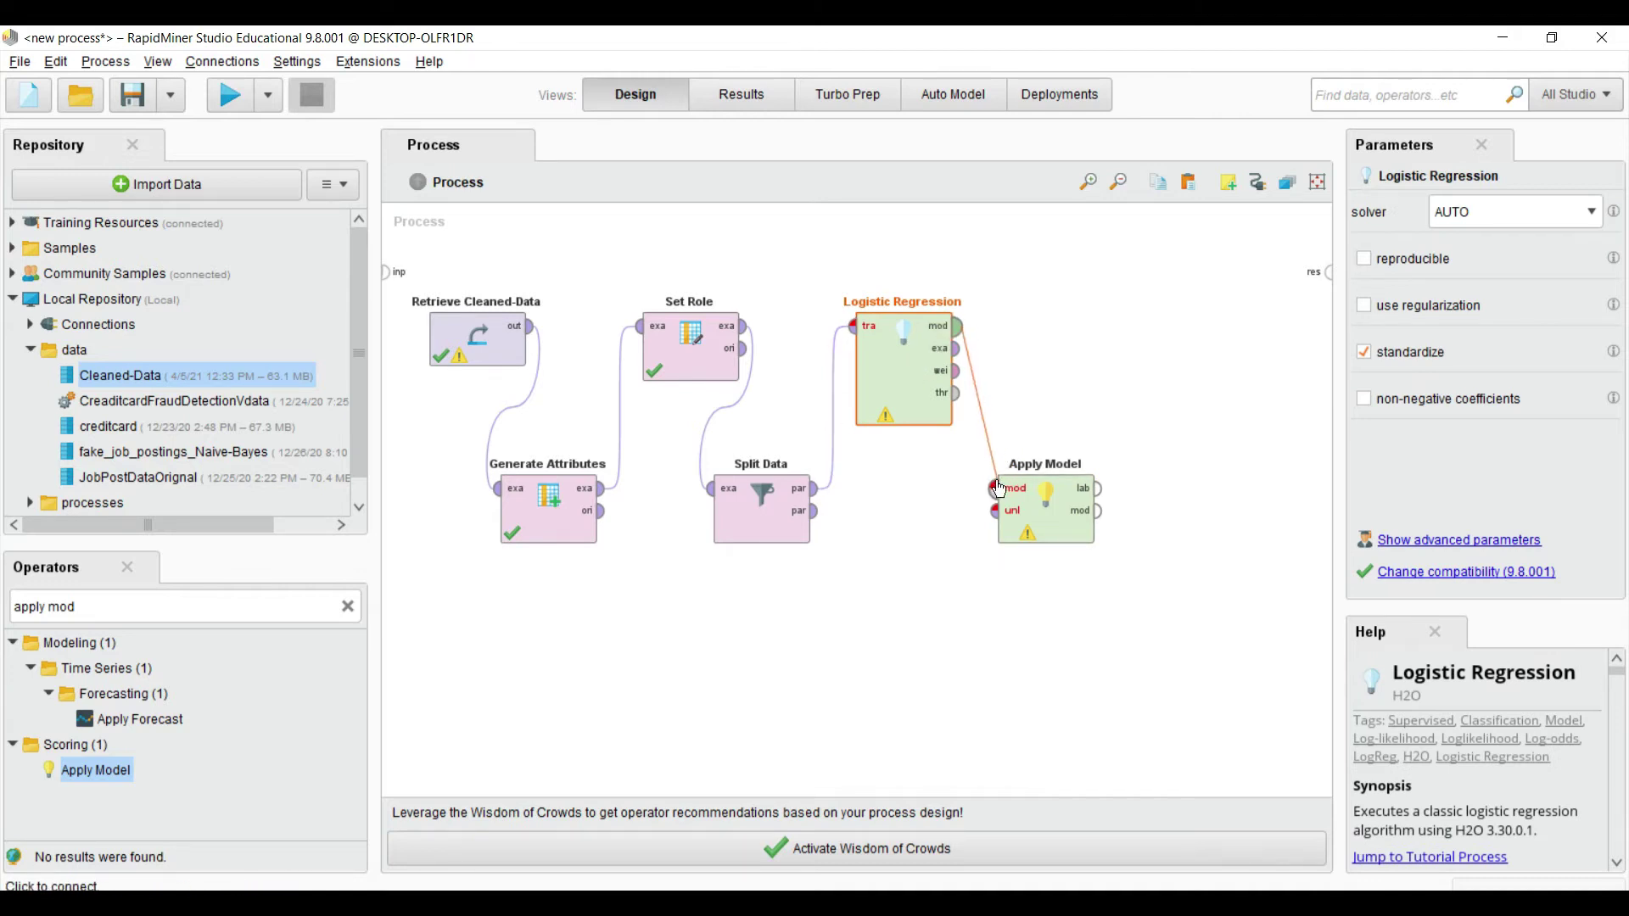
left_click(998, 490)
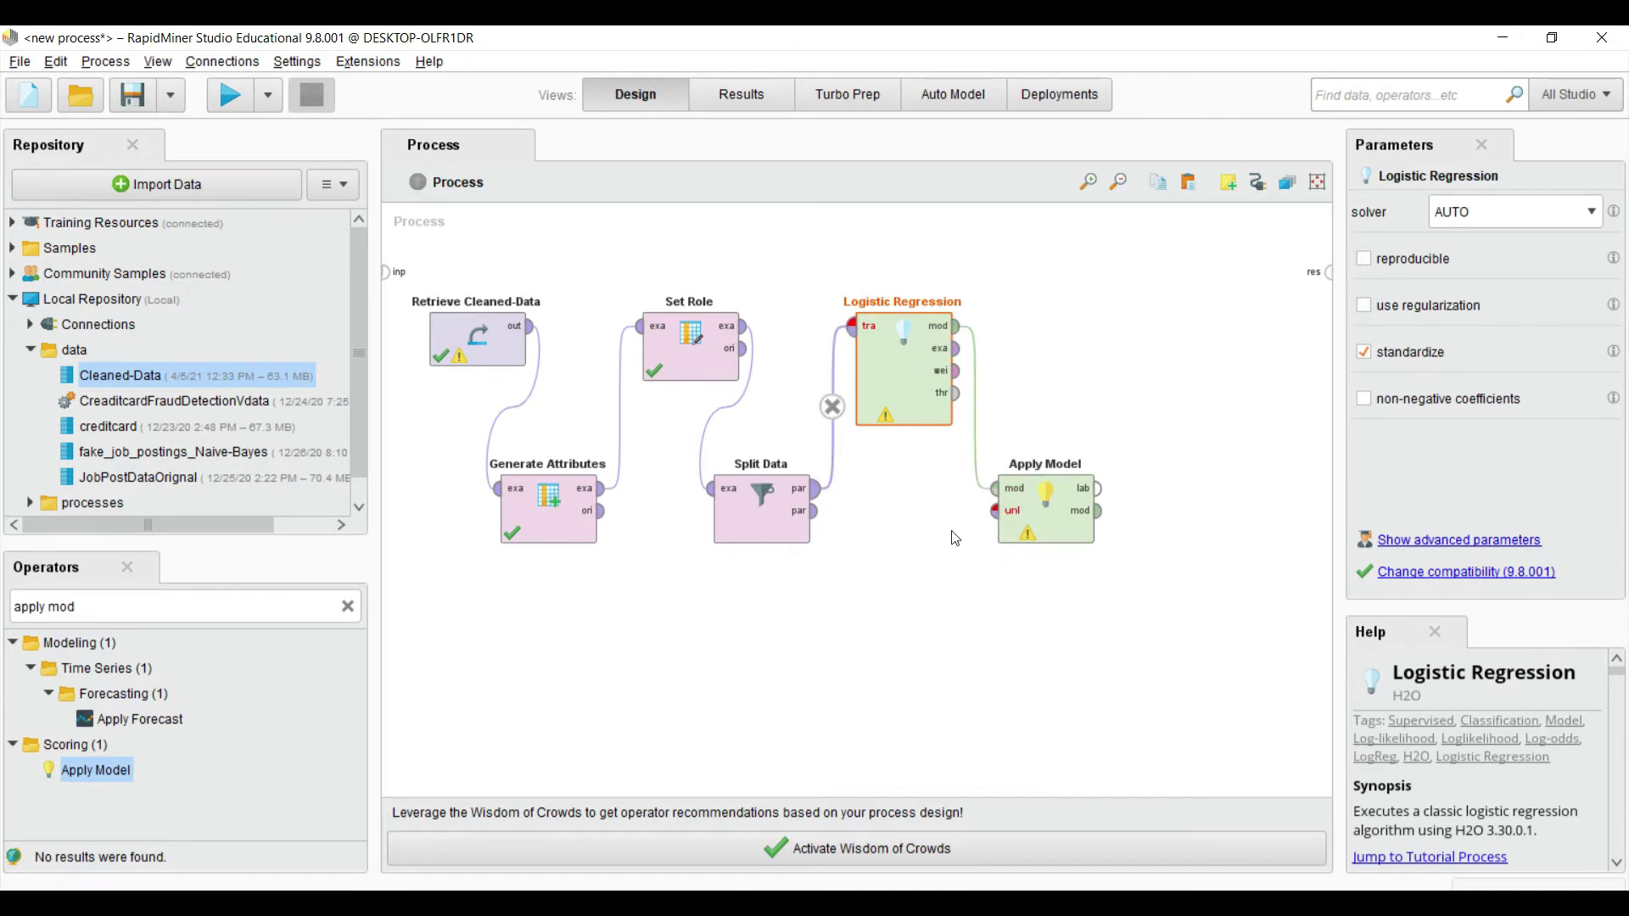
left_click(815, 511)
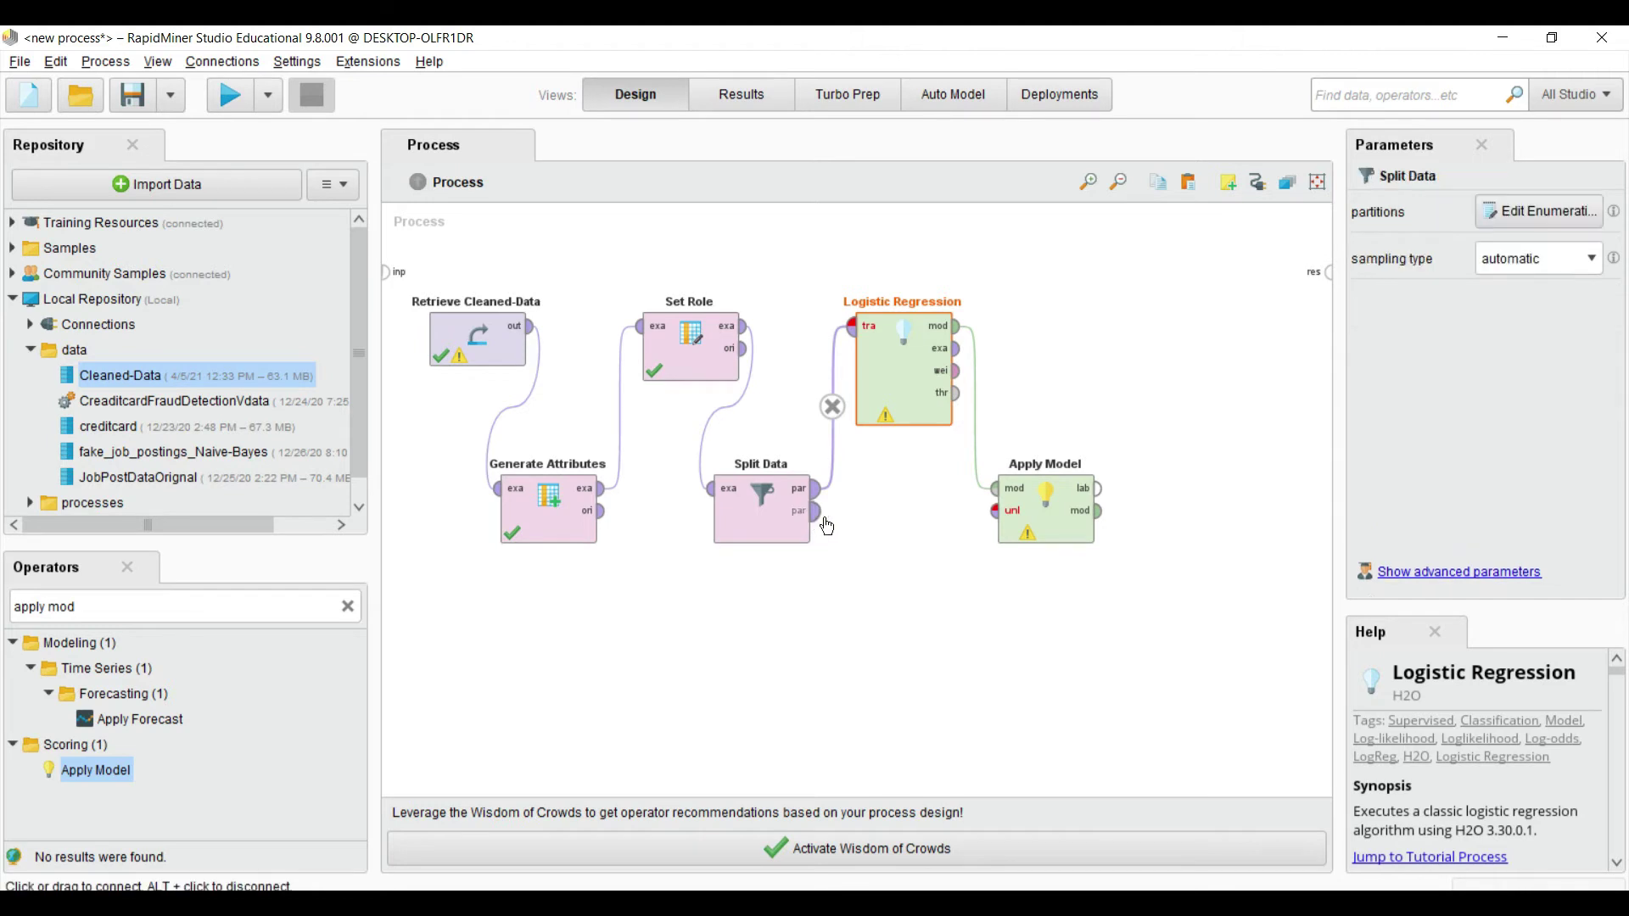
left_click(995, 512)
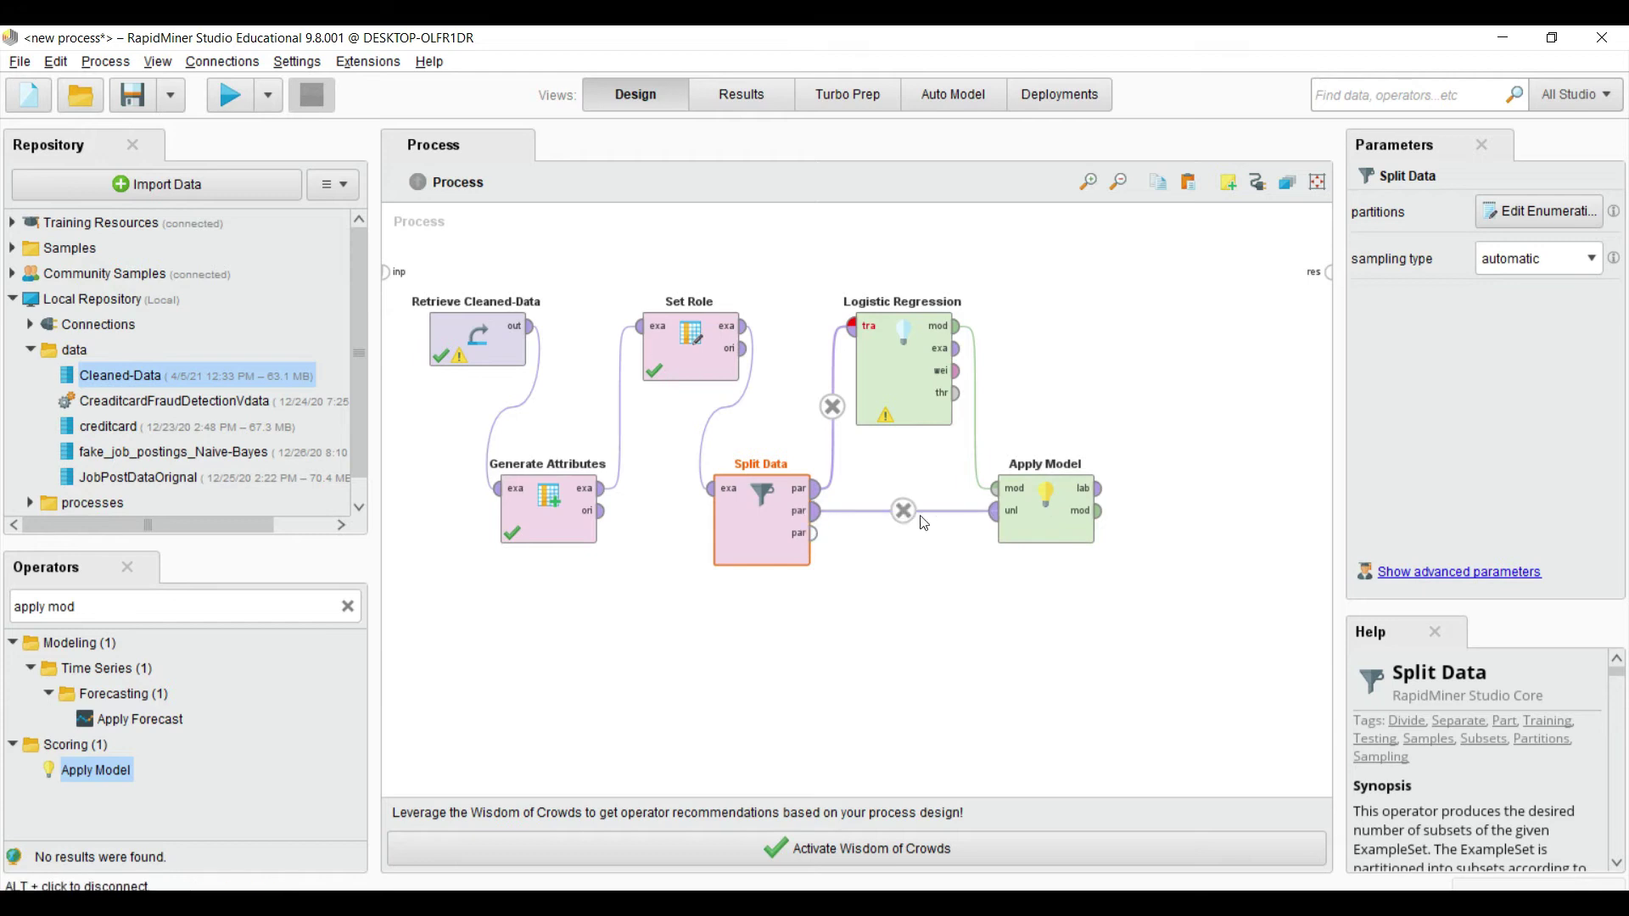
left_click(1036, 531)
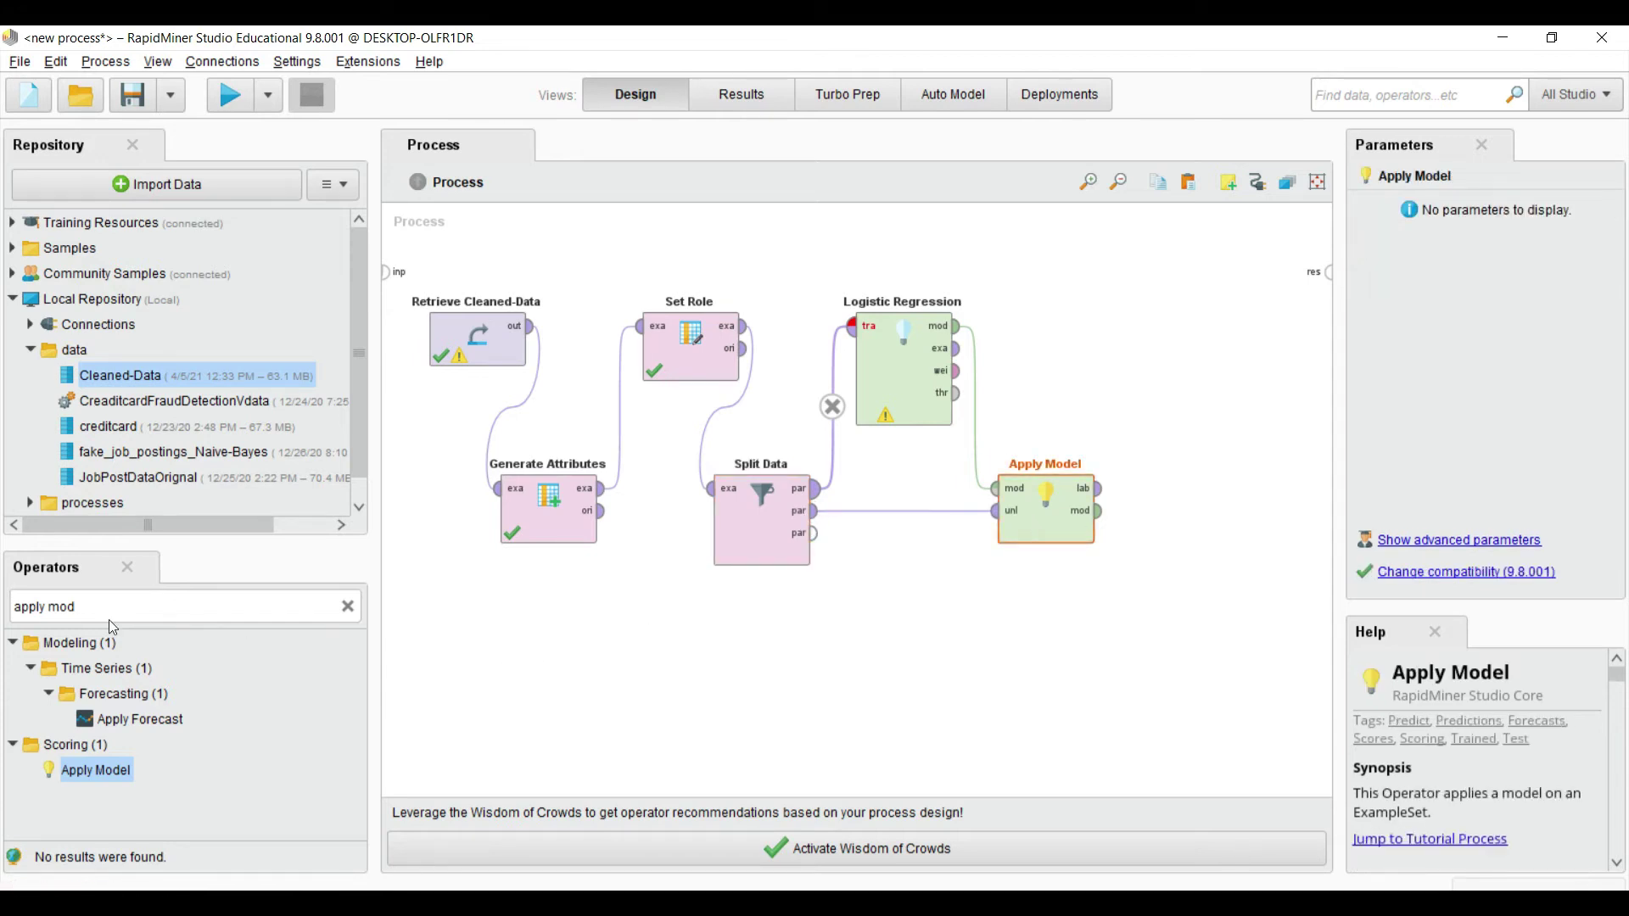
Step: Add a Performance (Classification) operator via 'perform' at the process's top right
left_click(270, 608)
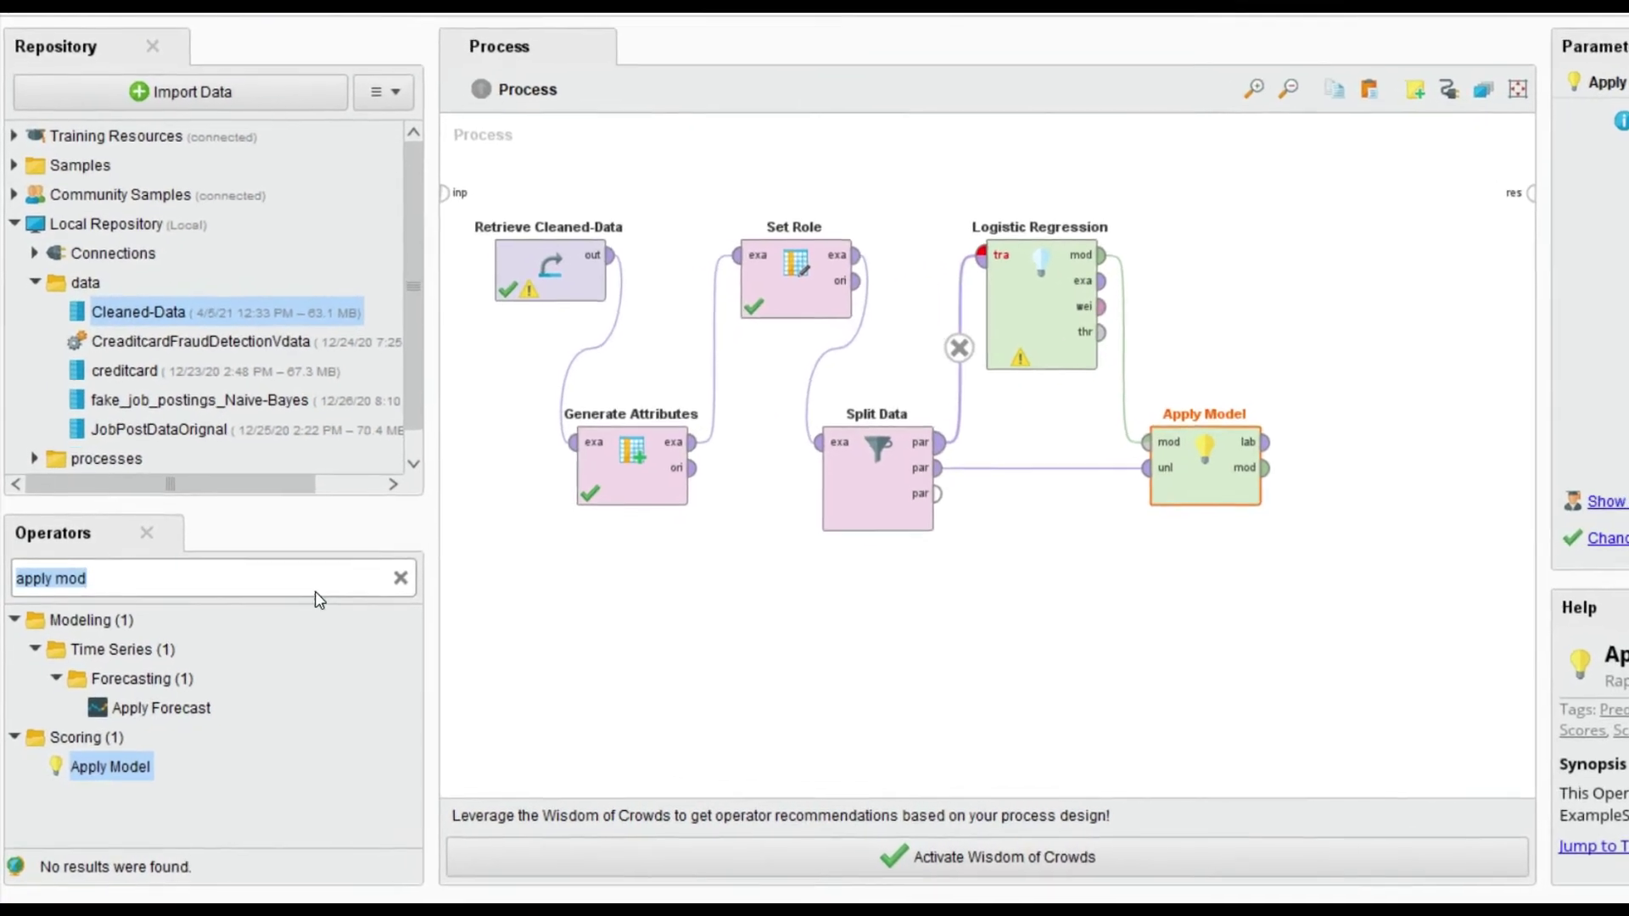
type("perform")
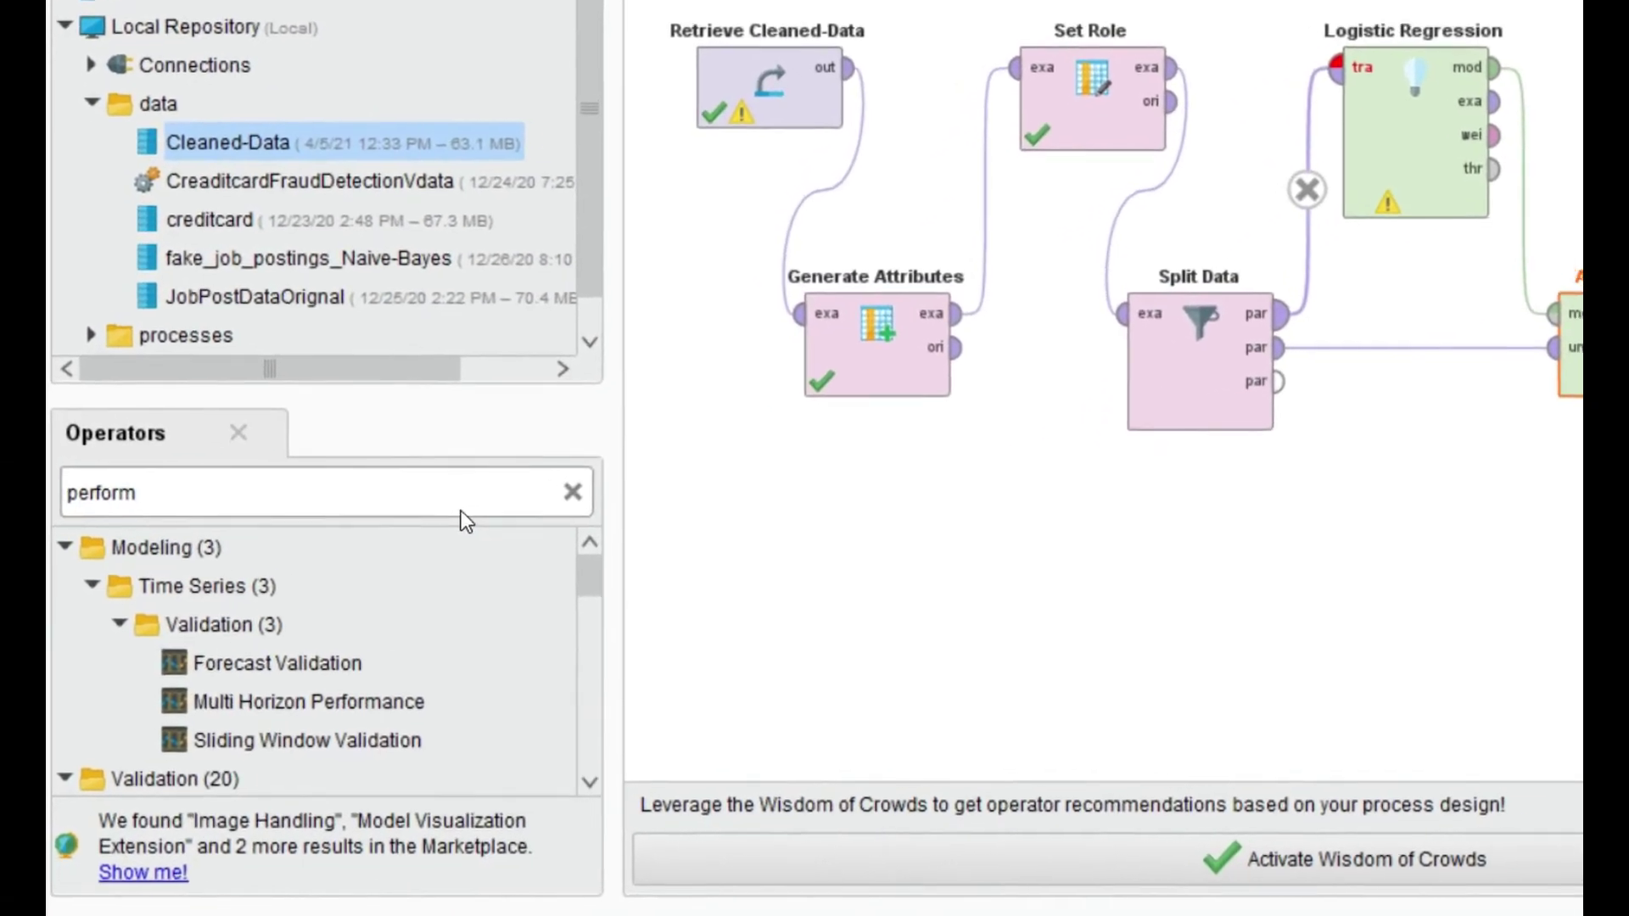
left_click_drag(536, 594, 536, 616)
left_click_drag(821, 516, 821, 547)
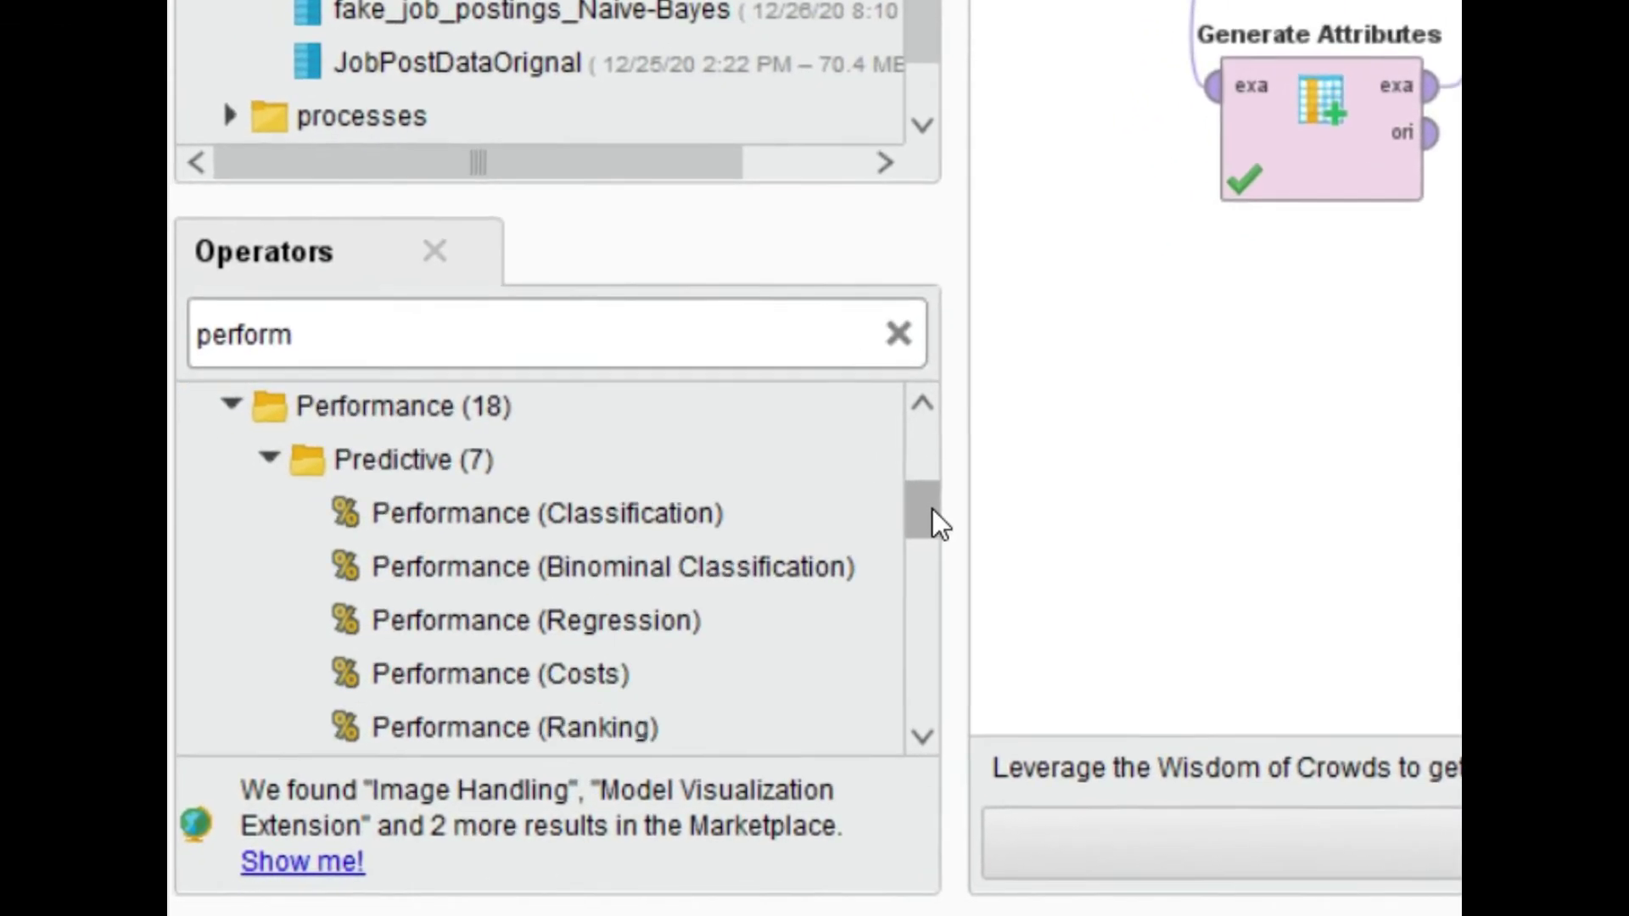
left_click(430, 691)
left_click_drag(553, 463, 1285, 471)
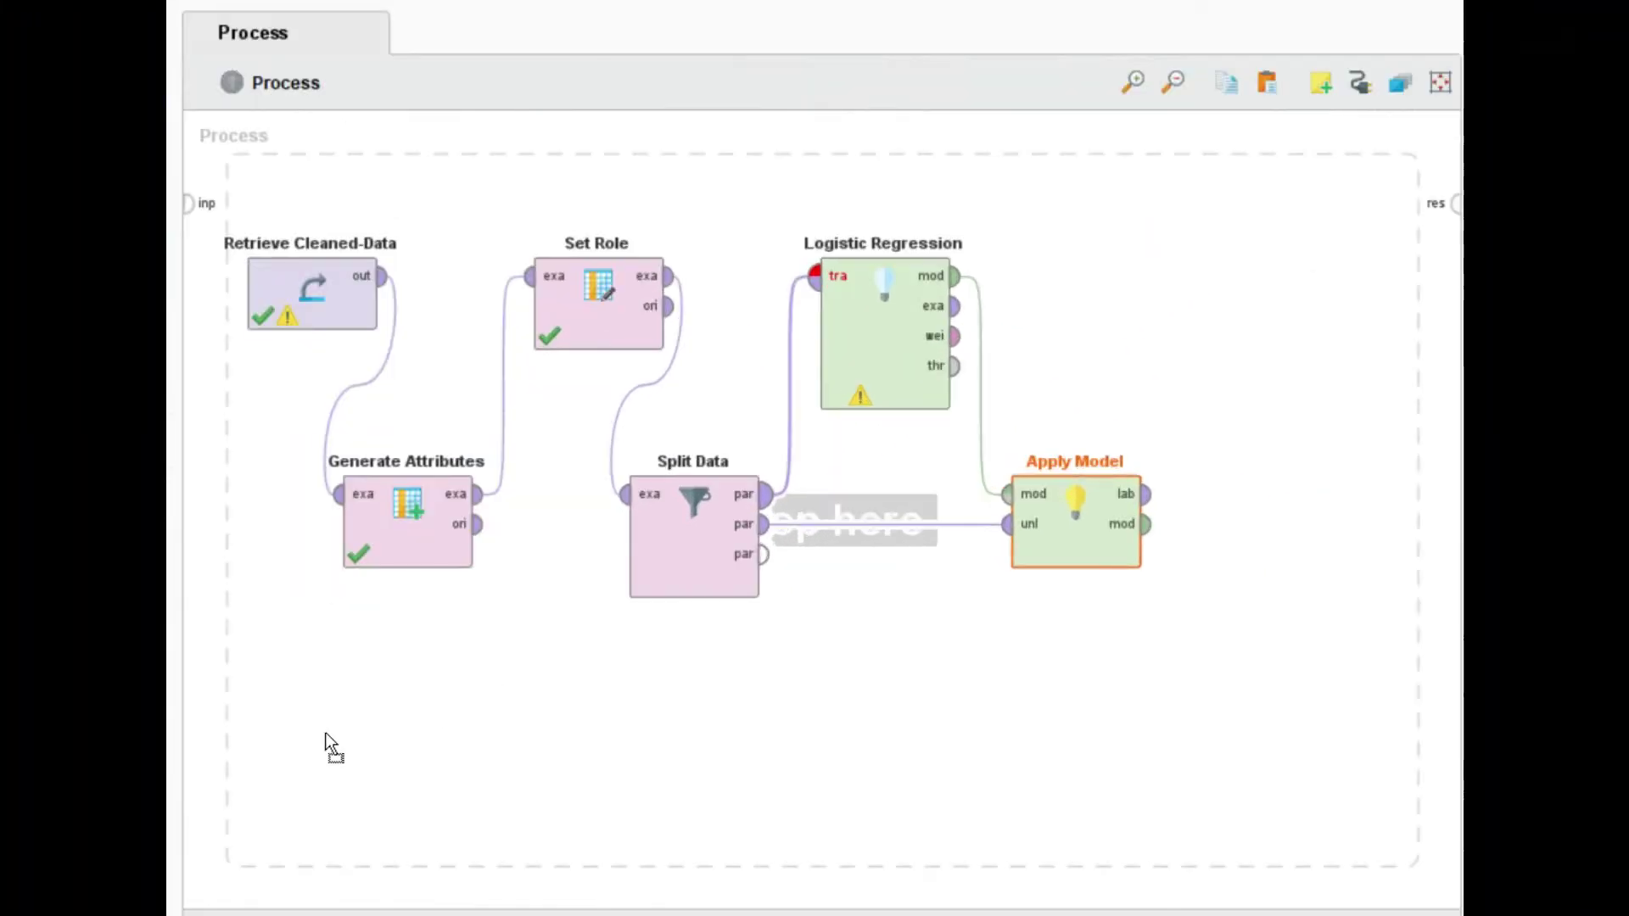
left_click_drag(331, 747, 1167, 326)
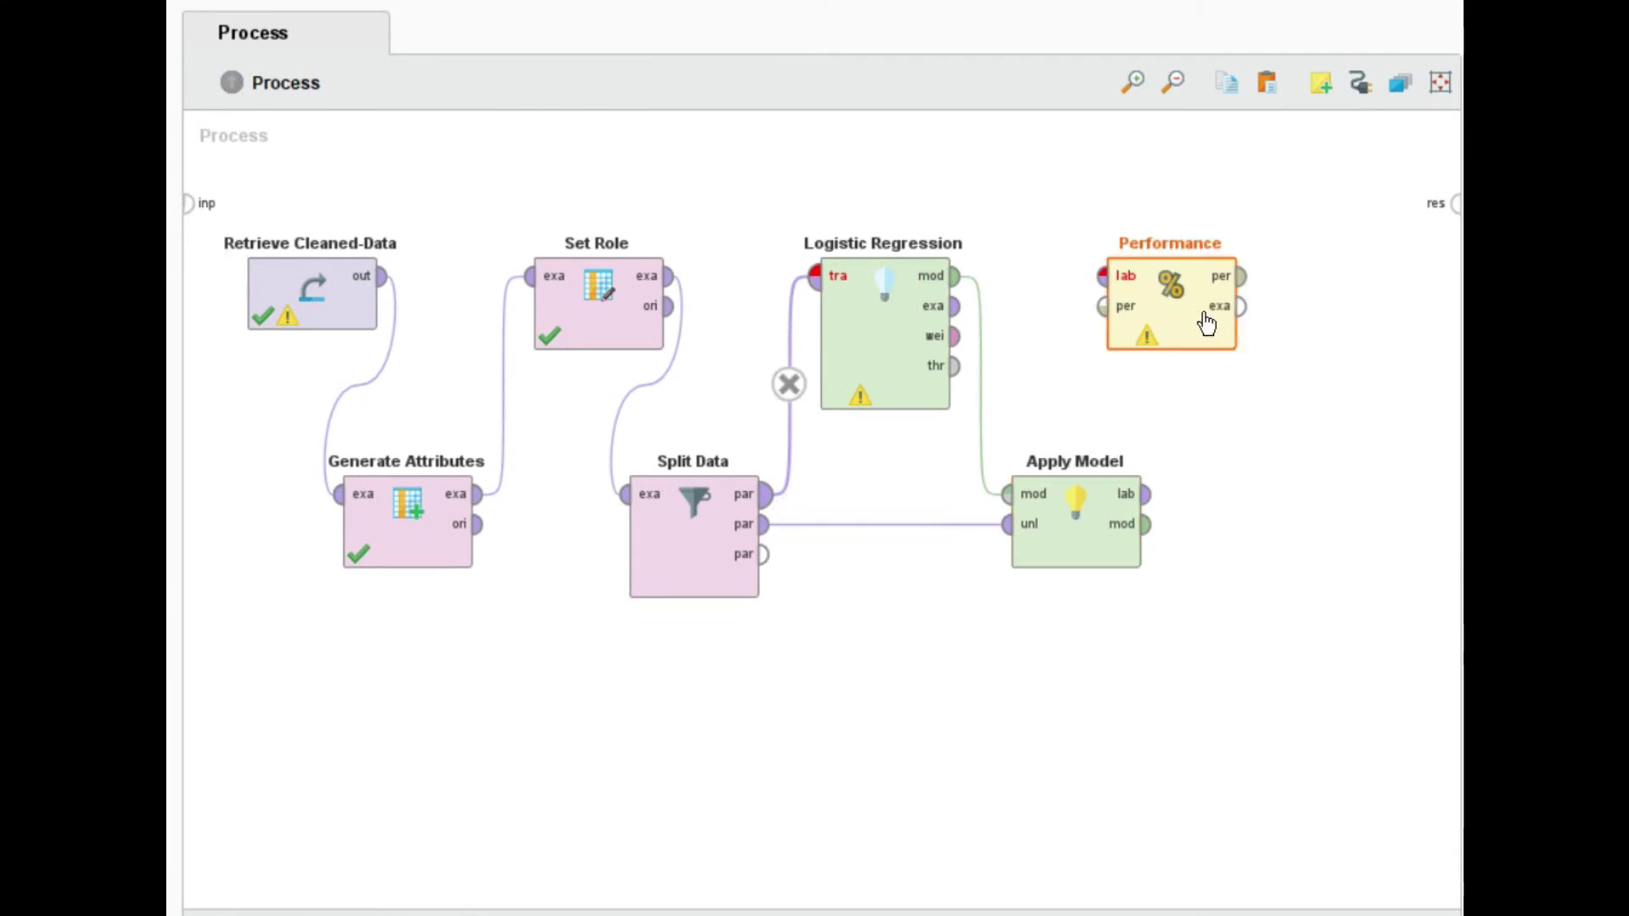
Step: Connect Apply Model's labelled data to Performance and its results to the process output
left_click_drag(1152, 500, 1103, 276)
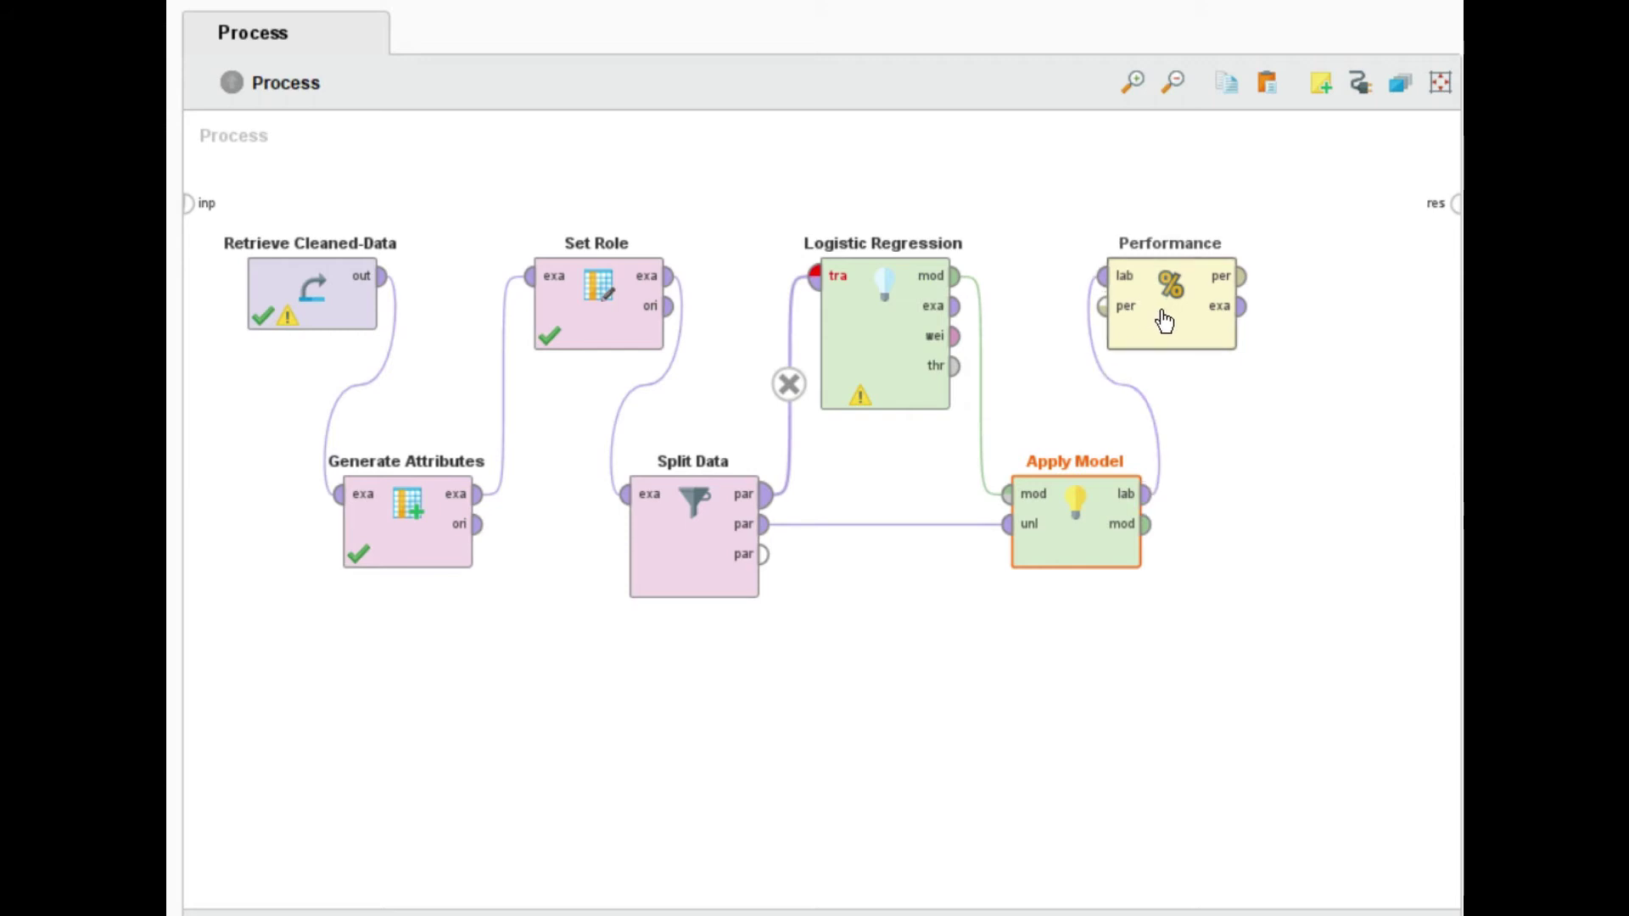
left_click(1209, 322)
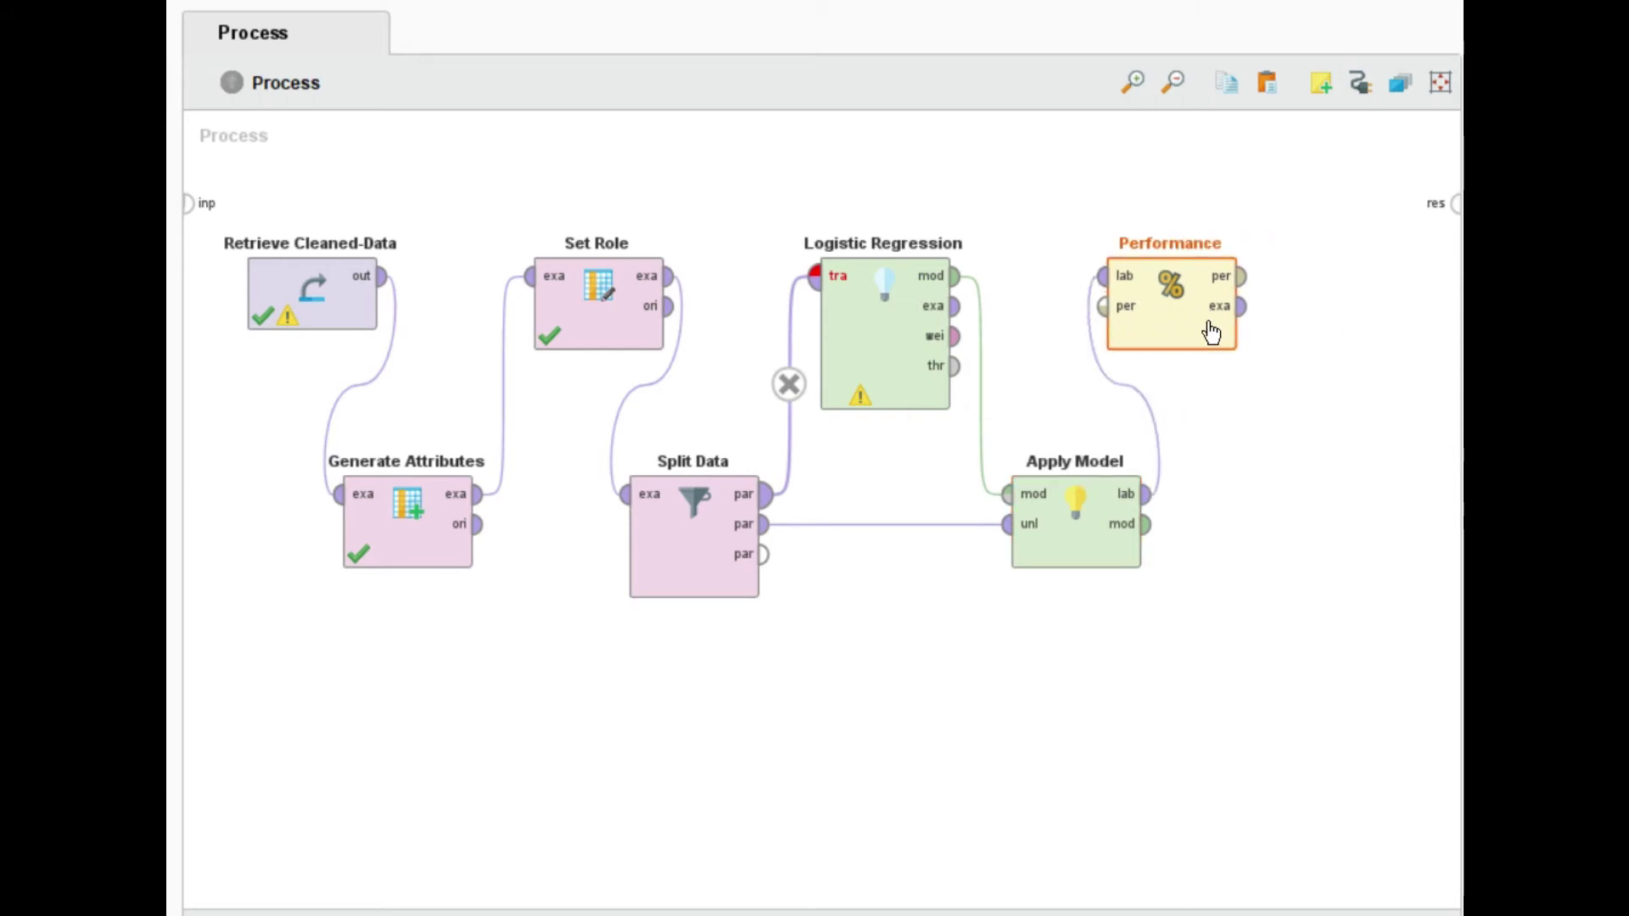
left_click_drag(1241, 276, 1446, 219)
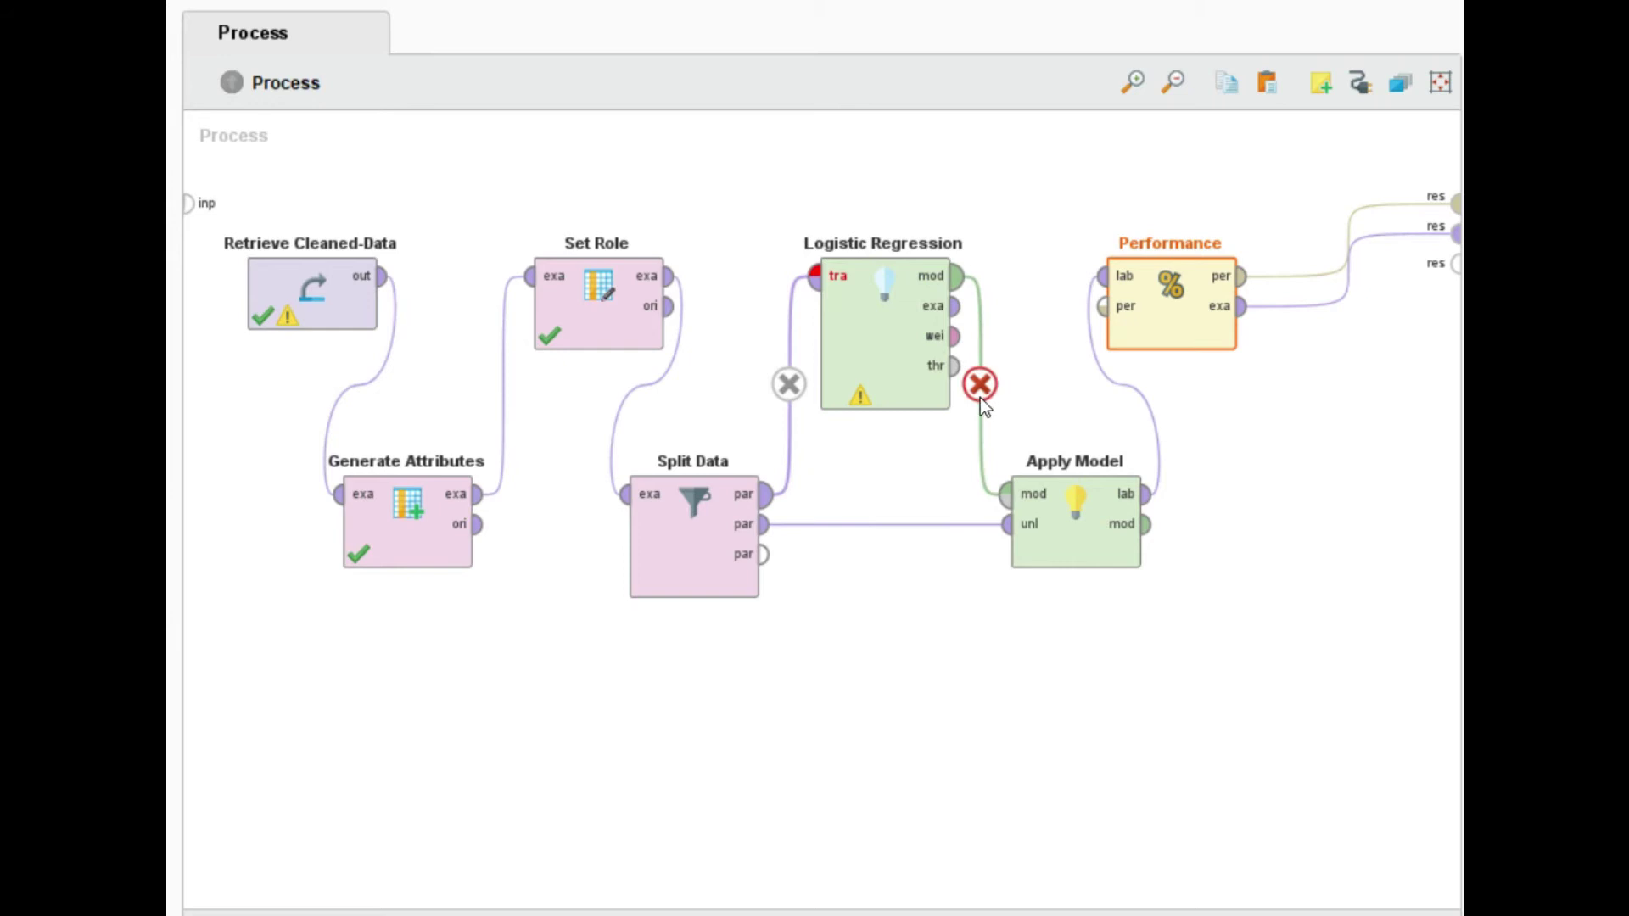
Step: Run with F11, dismiss the polynominal-label error, and select Generate Attributes for its parameters
key("F11")
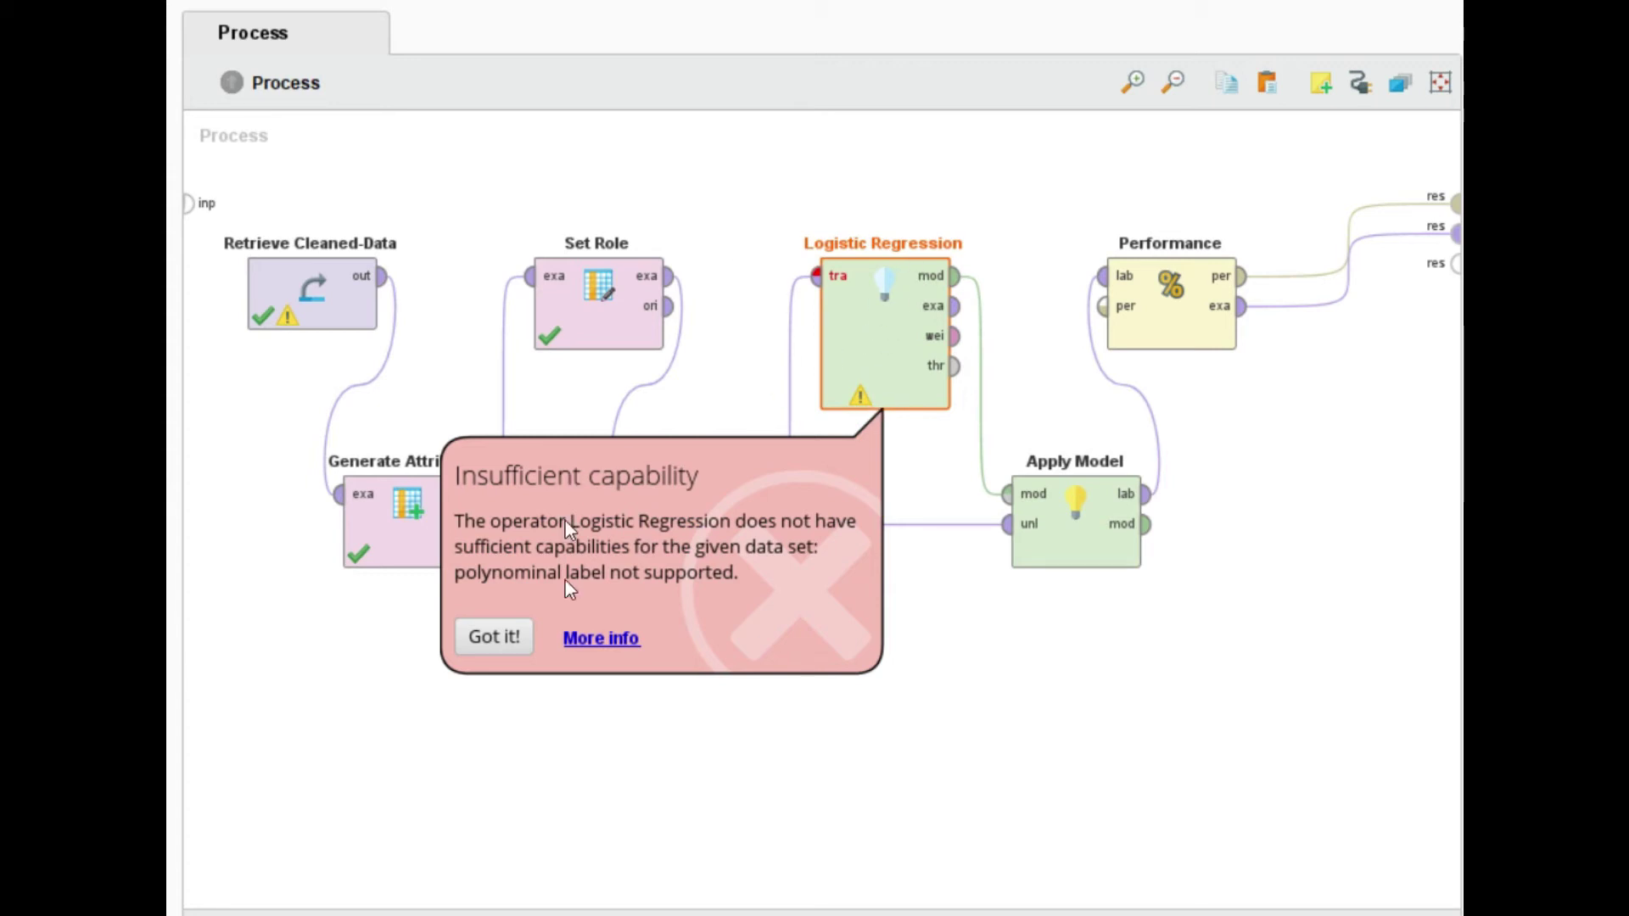
left_click(494, 637)
left_click(404, 560)
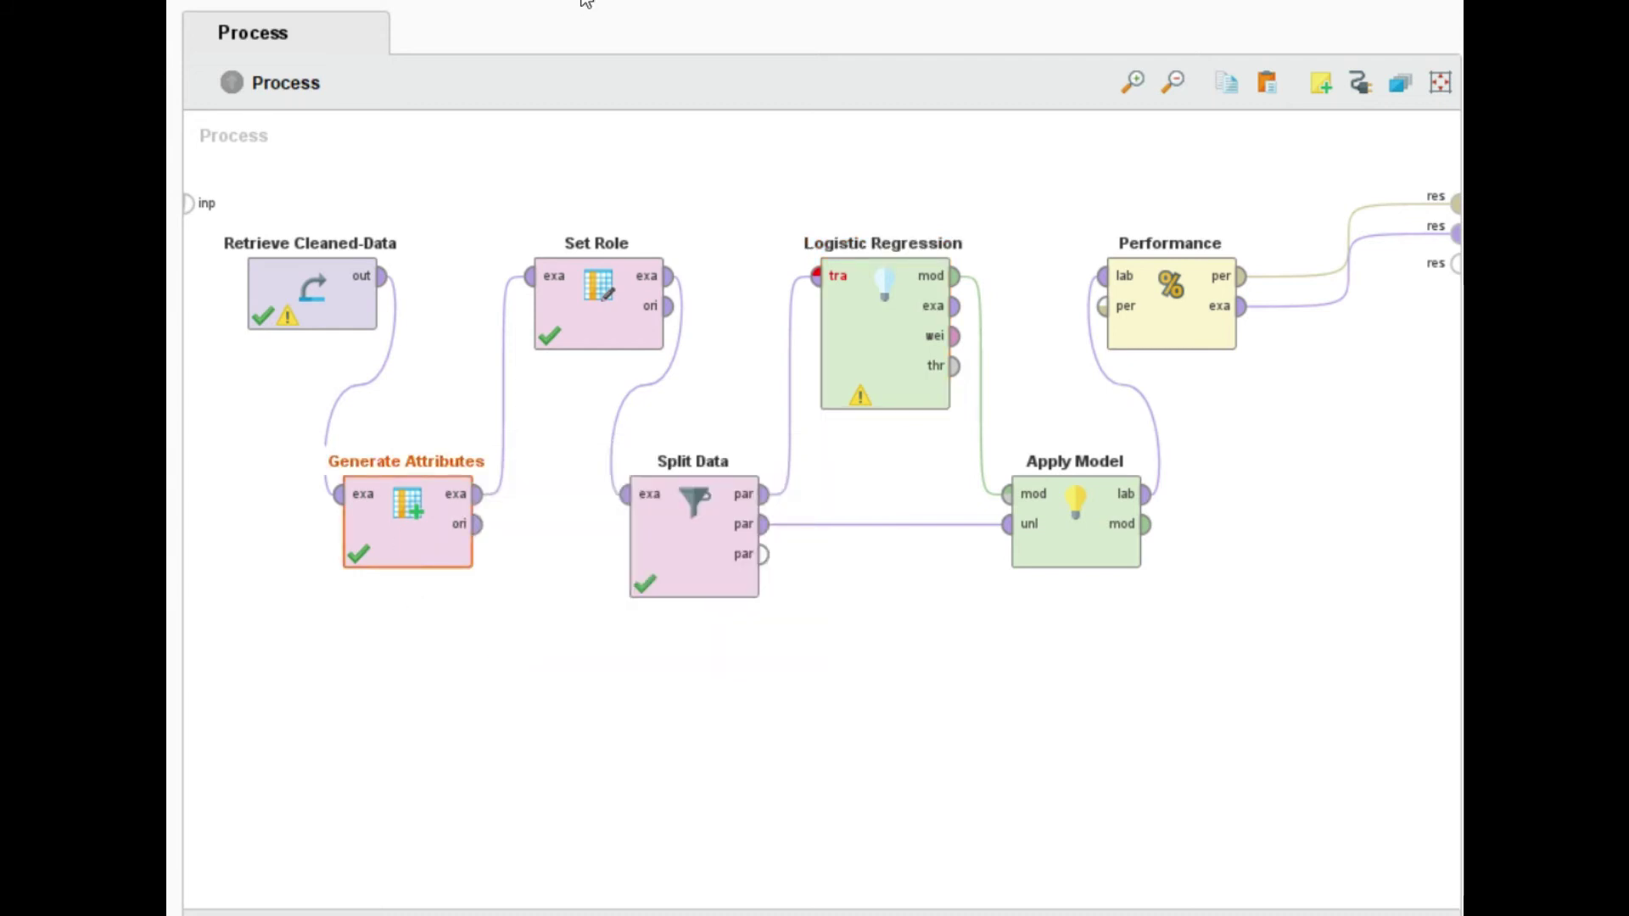
left_click(569, 456)
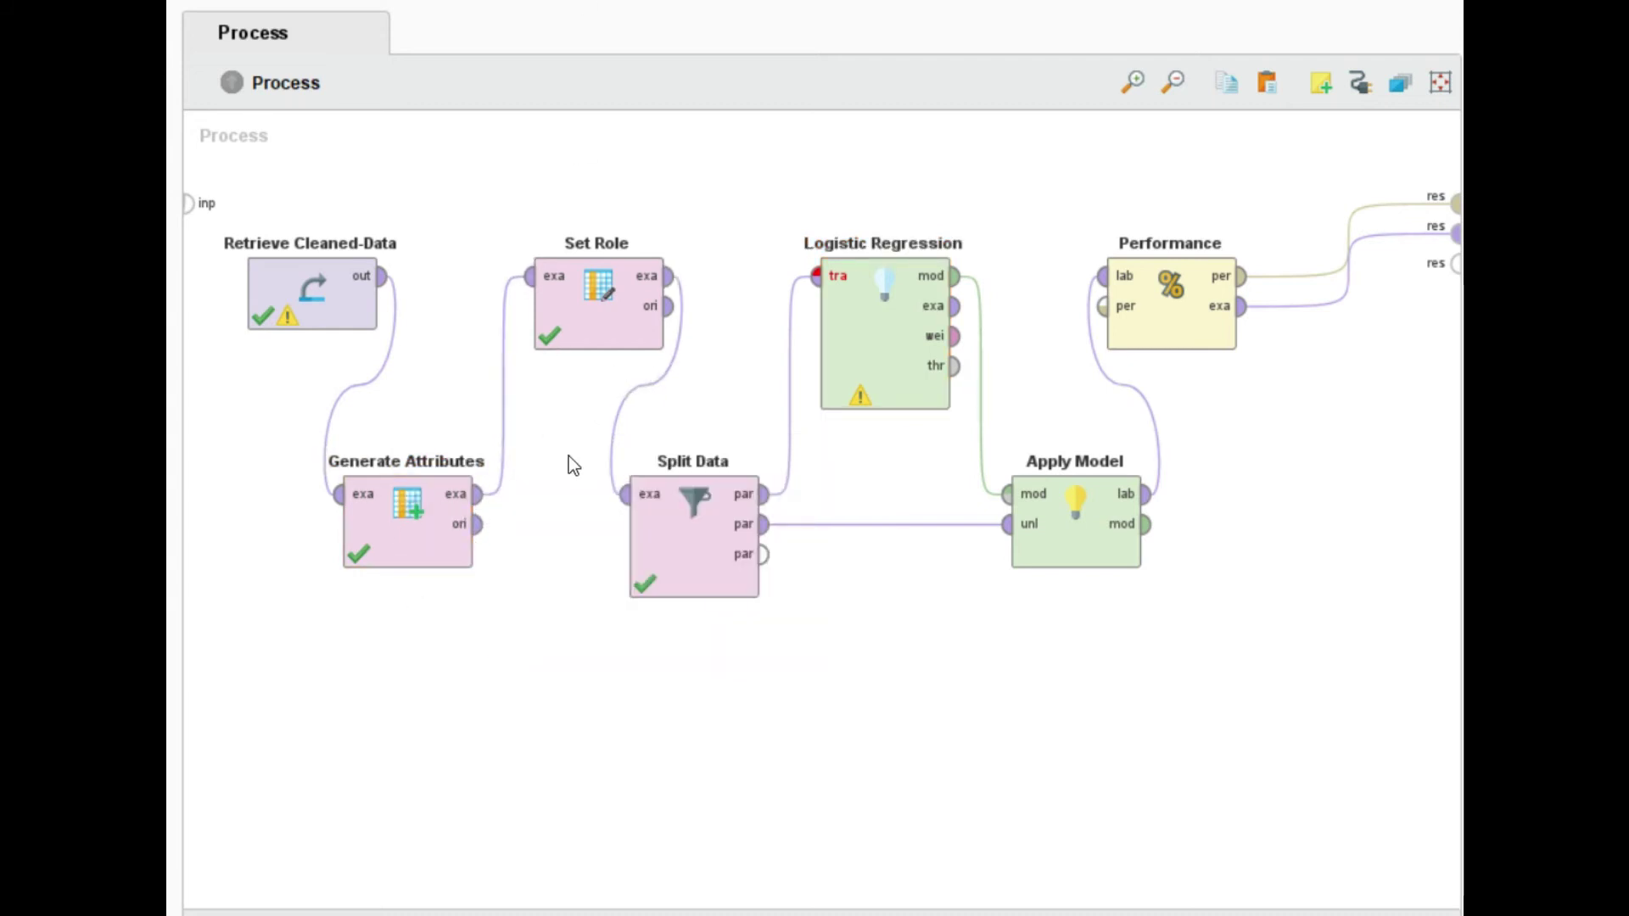
left_click(420, 553)
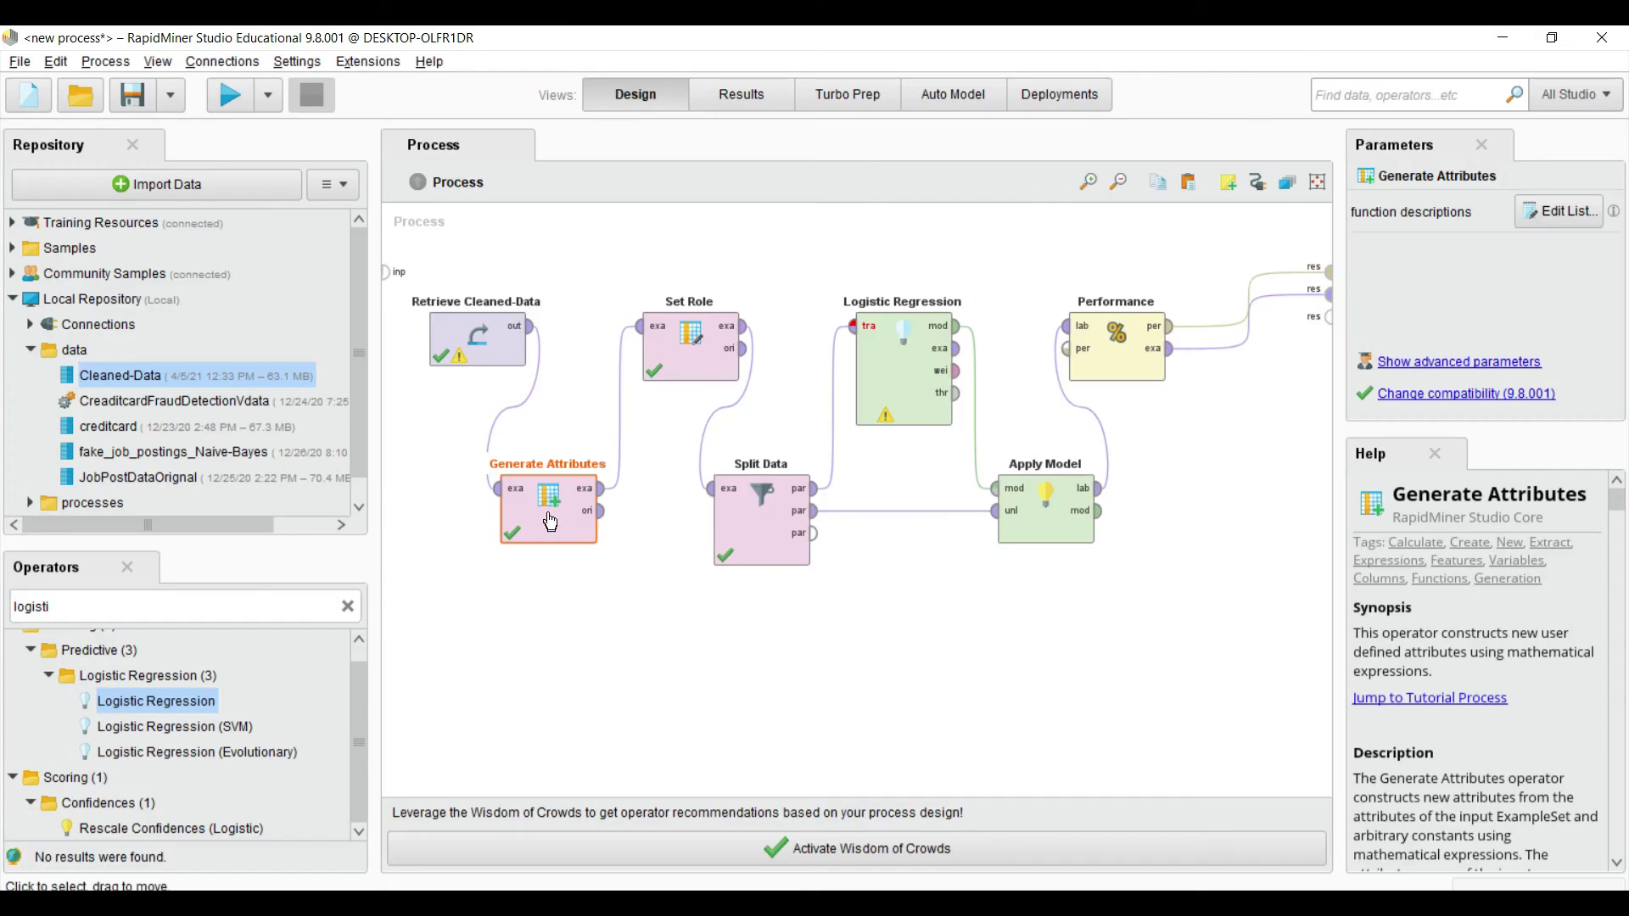
Step: Set the severity expression to if(Severity_Severe == "1","Yes","NOT") in Generate Attributes
left_click(1559, 218)
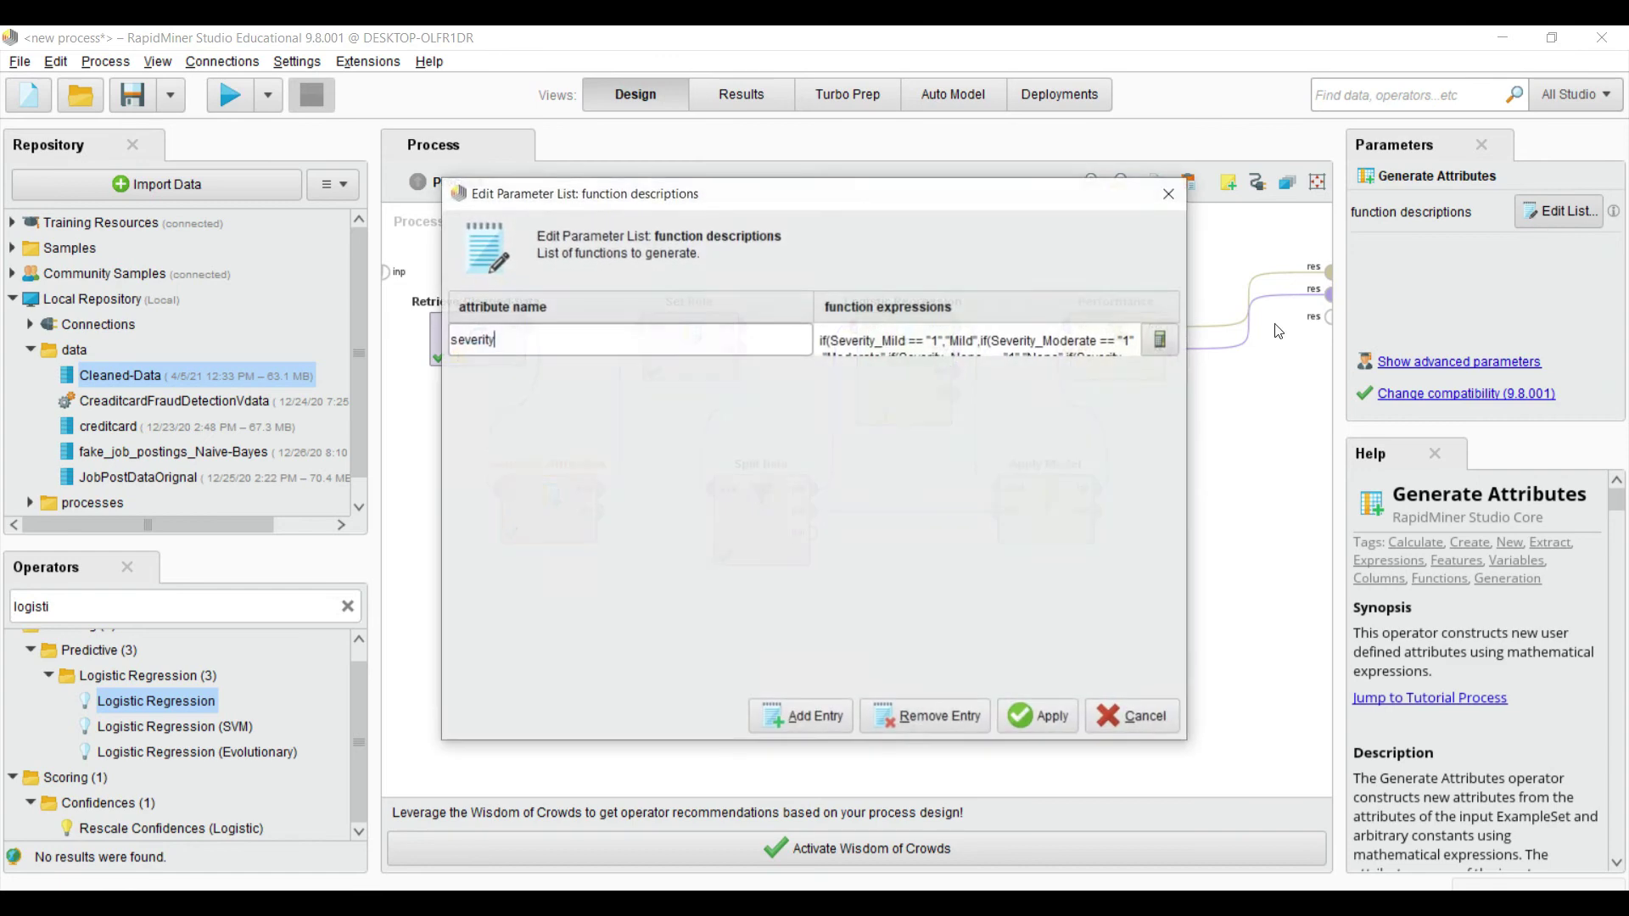
left_click(1164, 341)
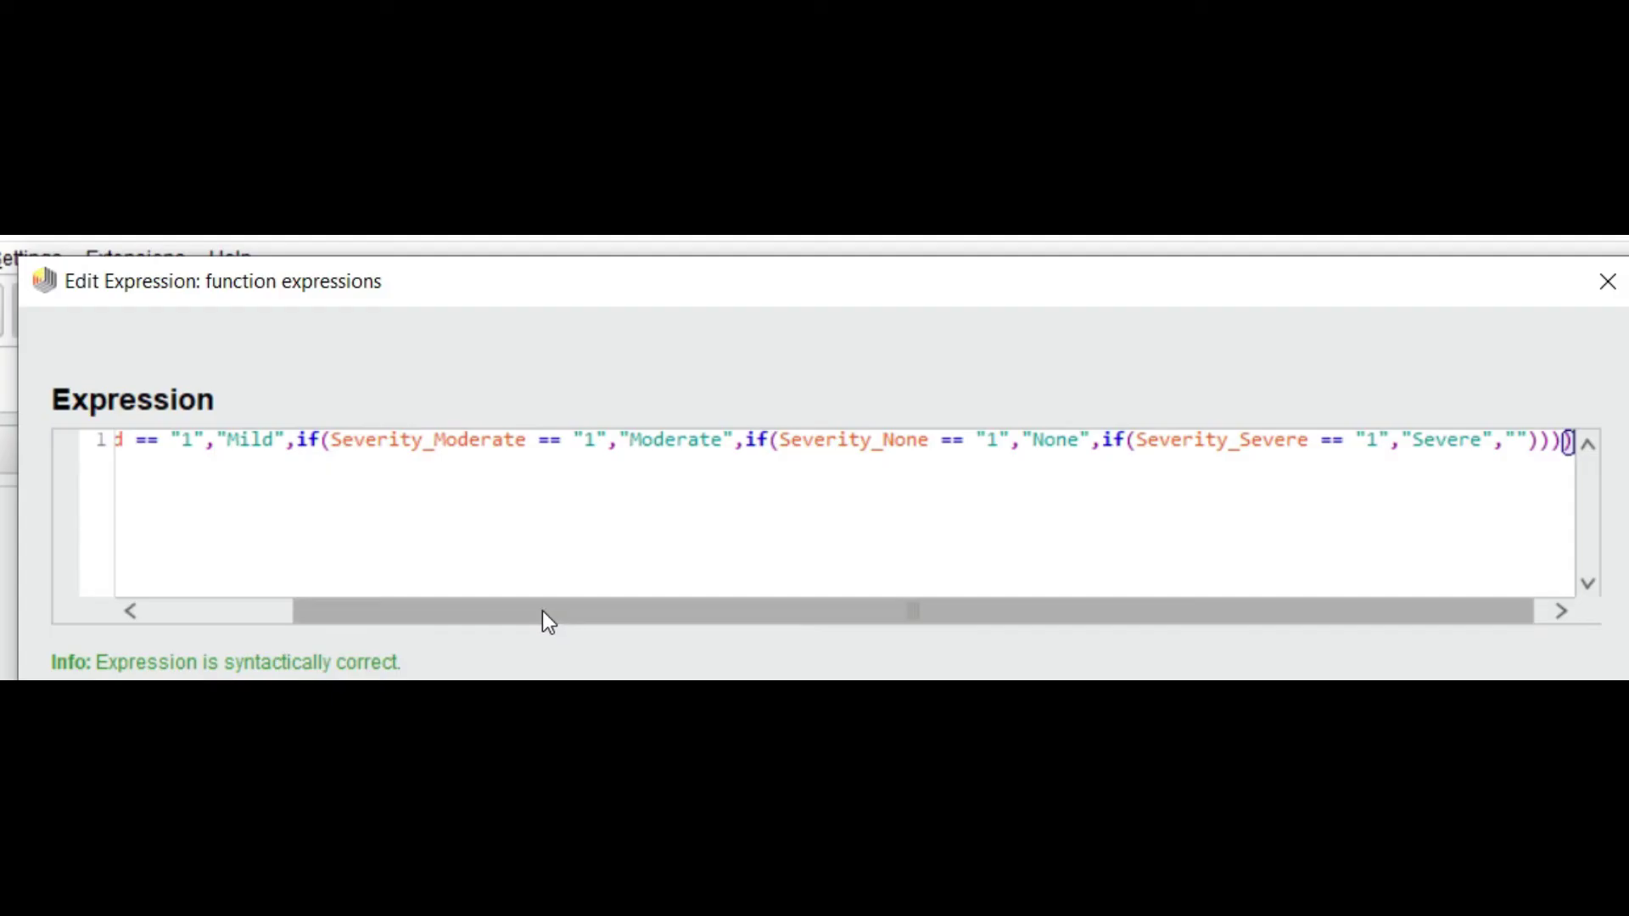
left_click_drag(548, 622, 283, 600)
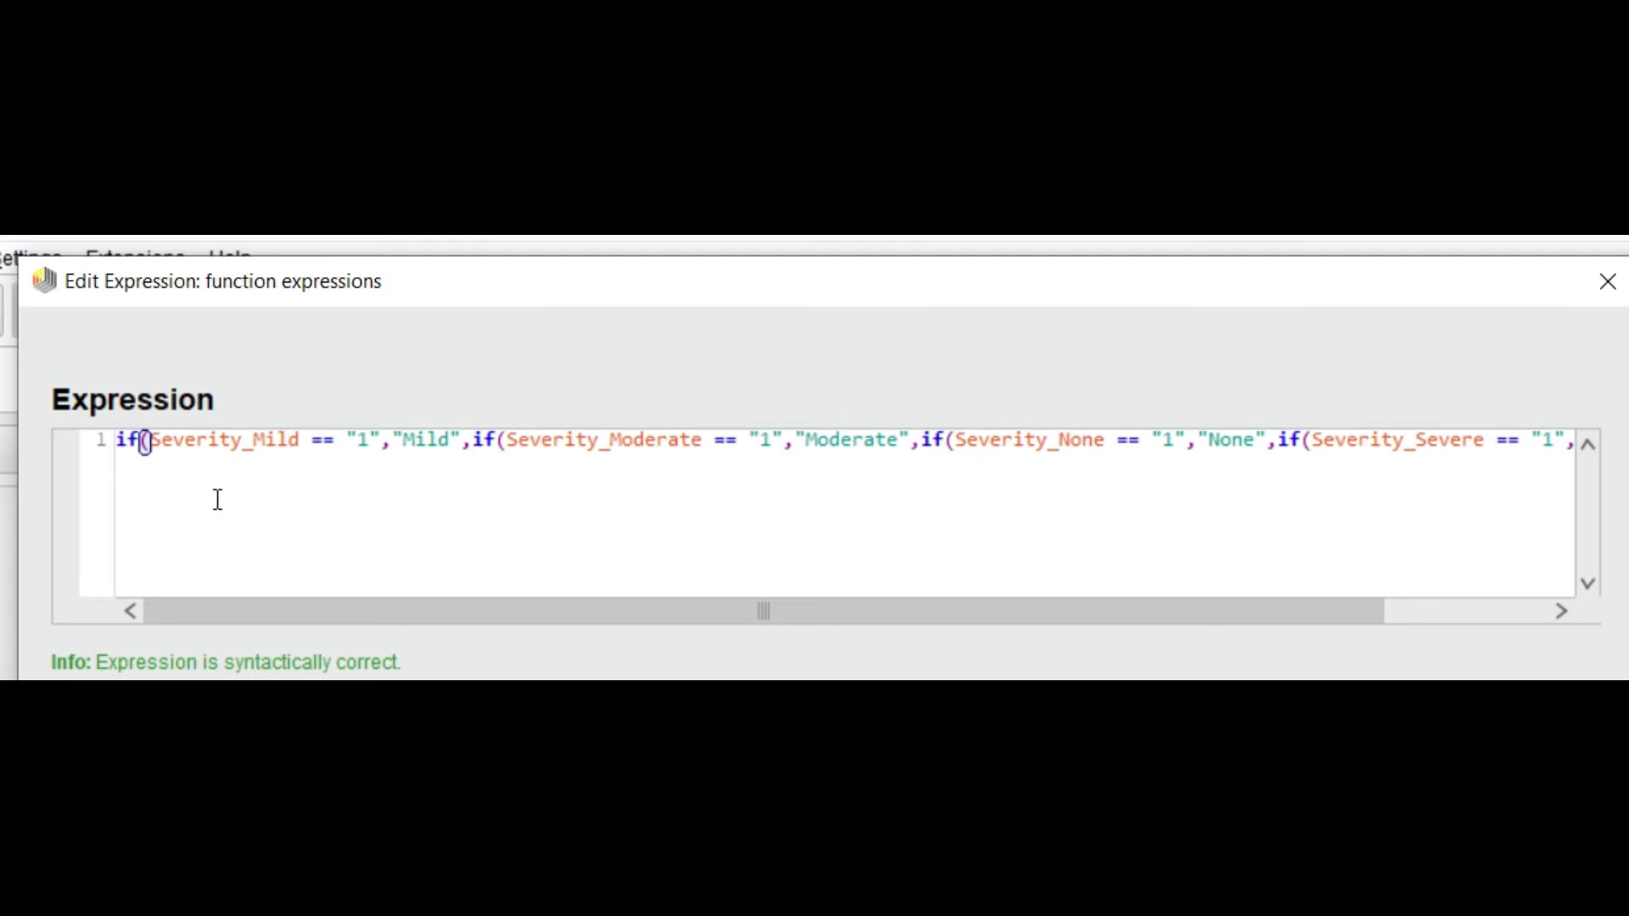
key("End")
key("ctrl+a")
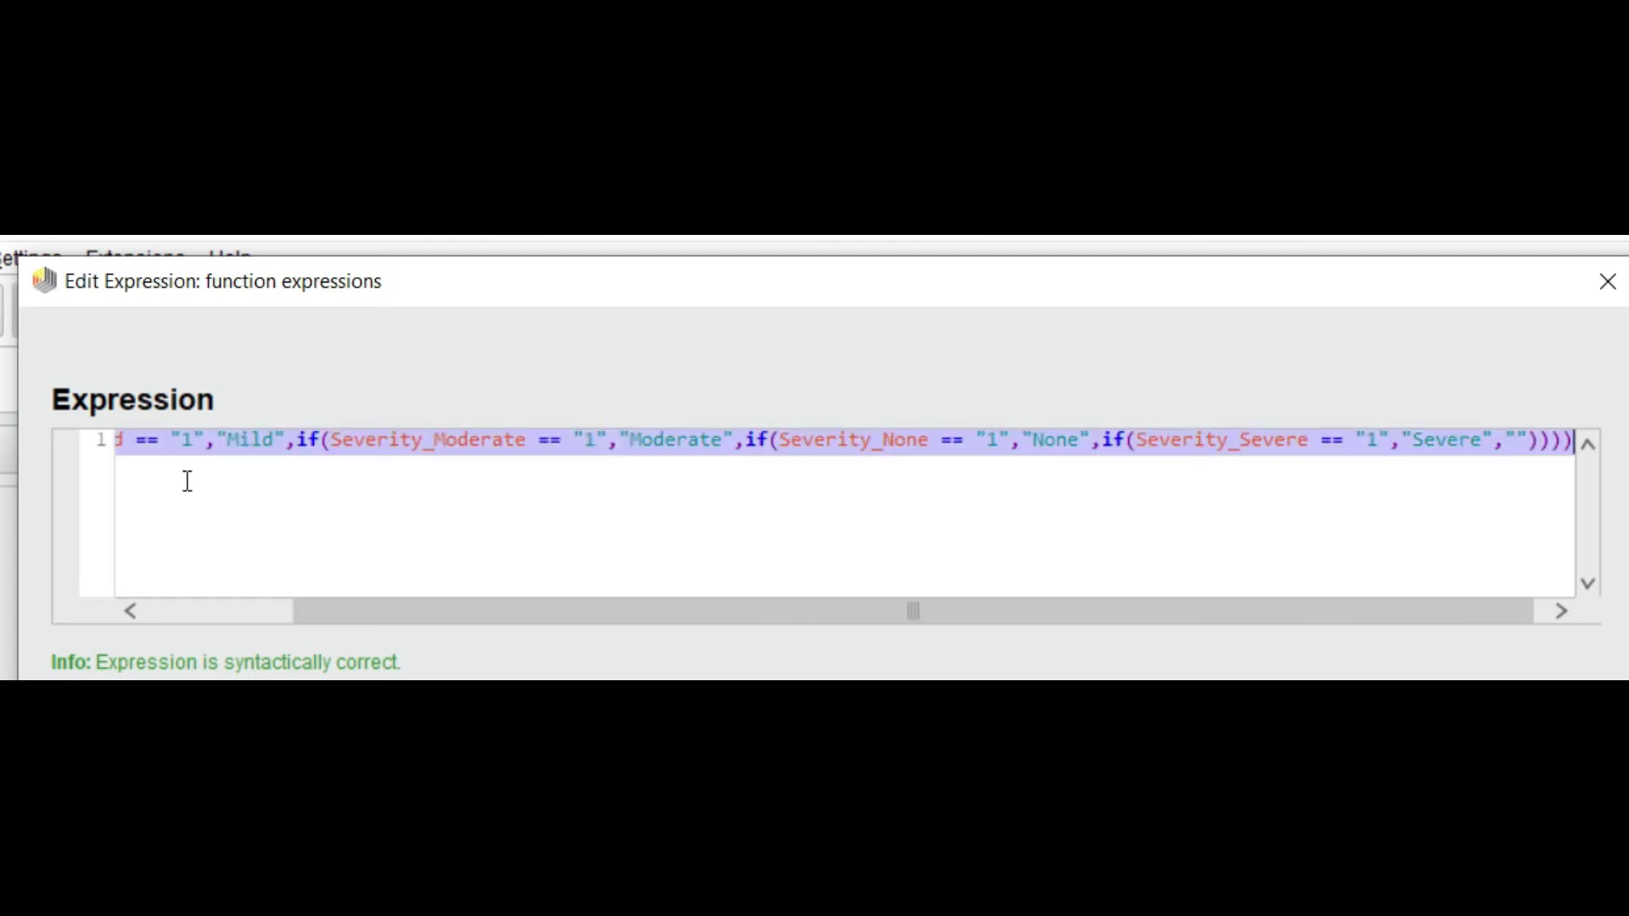
type("(if(Severity_Severe == \"1\",\"Yes\",\"NOT\"))")
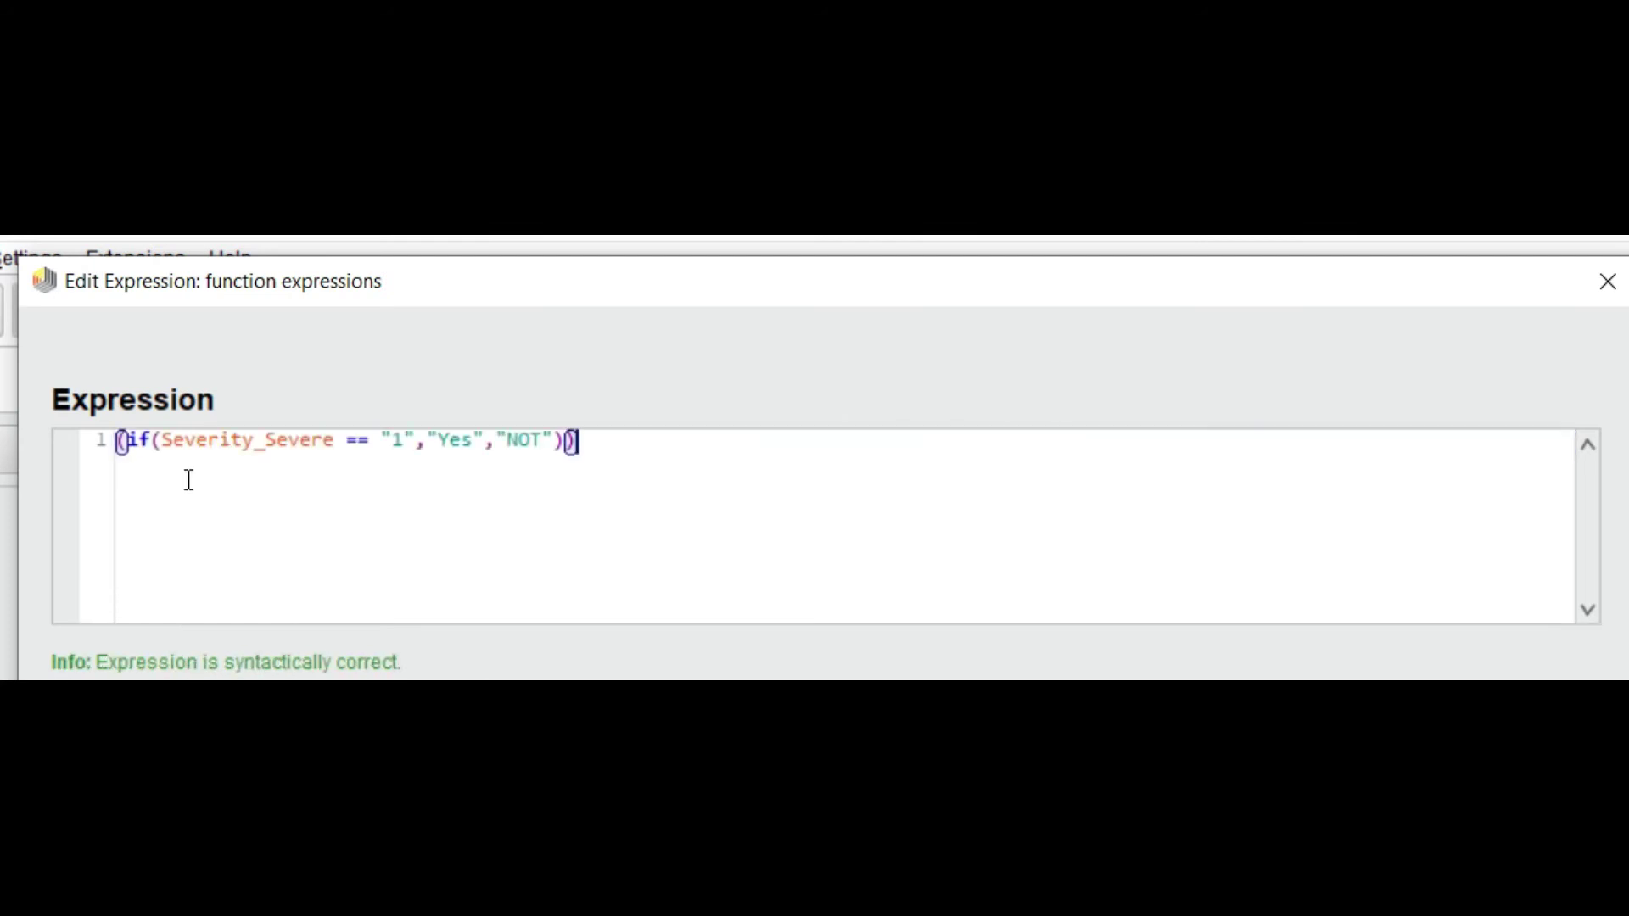
left_click_drag(162, 442, 209, 441)
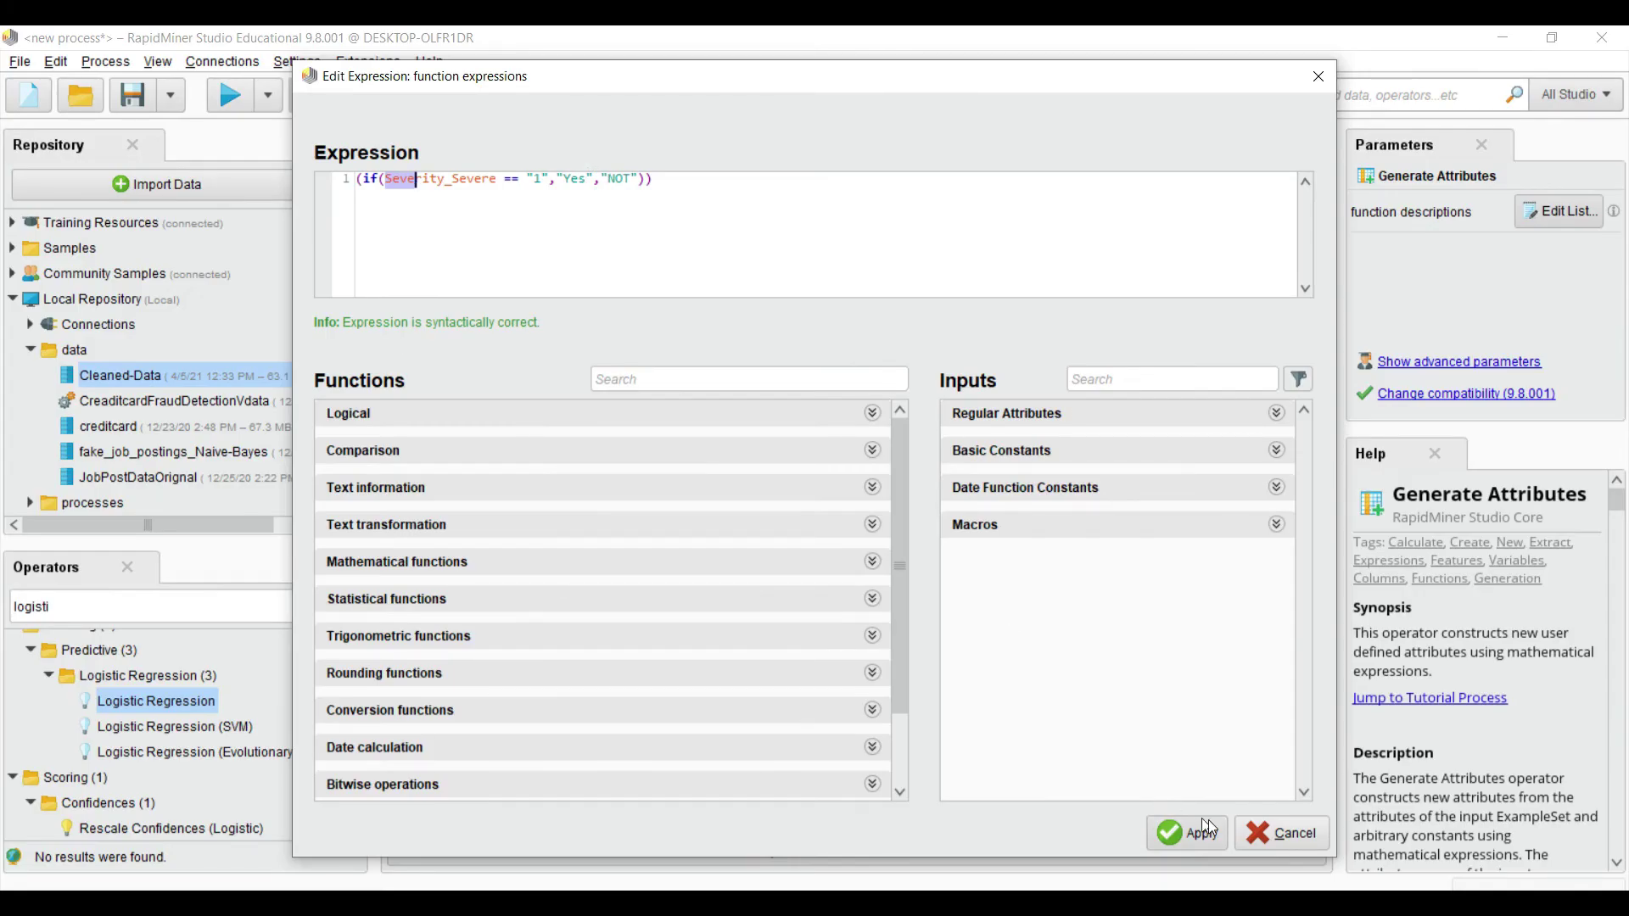
left_click(1208, 820)
left_click(533, 340)
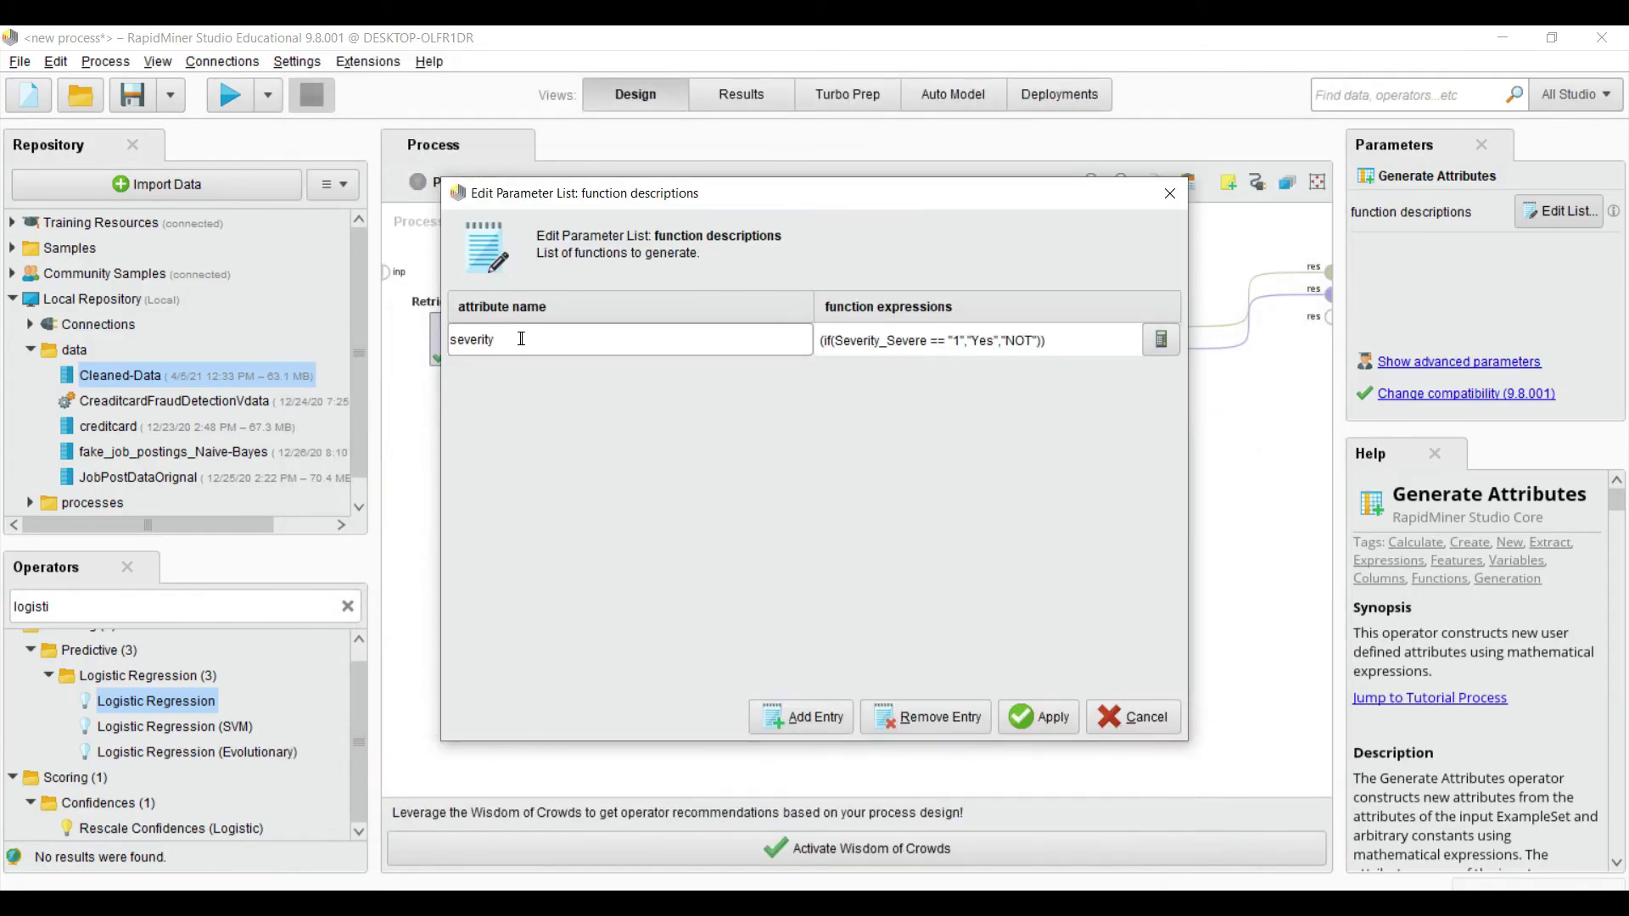
left_click_drag(517, 346, 464, 339)
Step: Change Set Role's attribute name from predictions to severity
left_click(1029, 728)
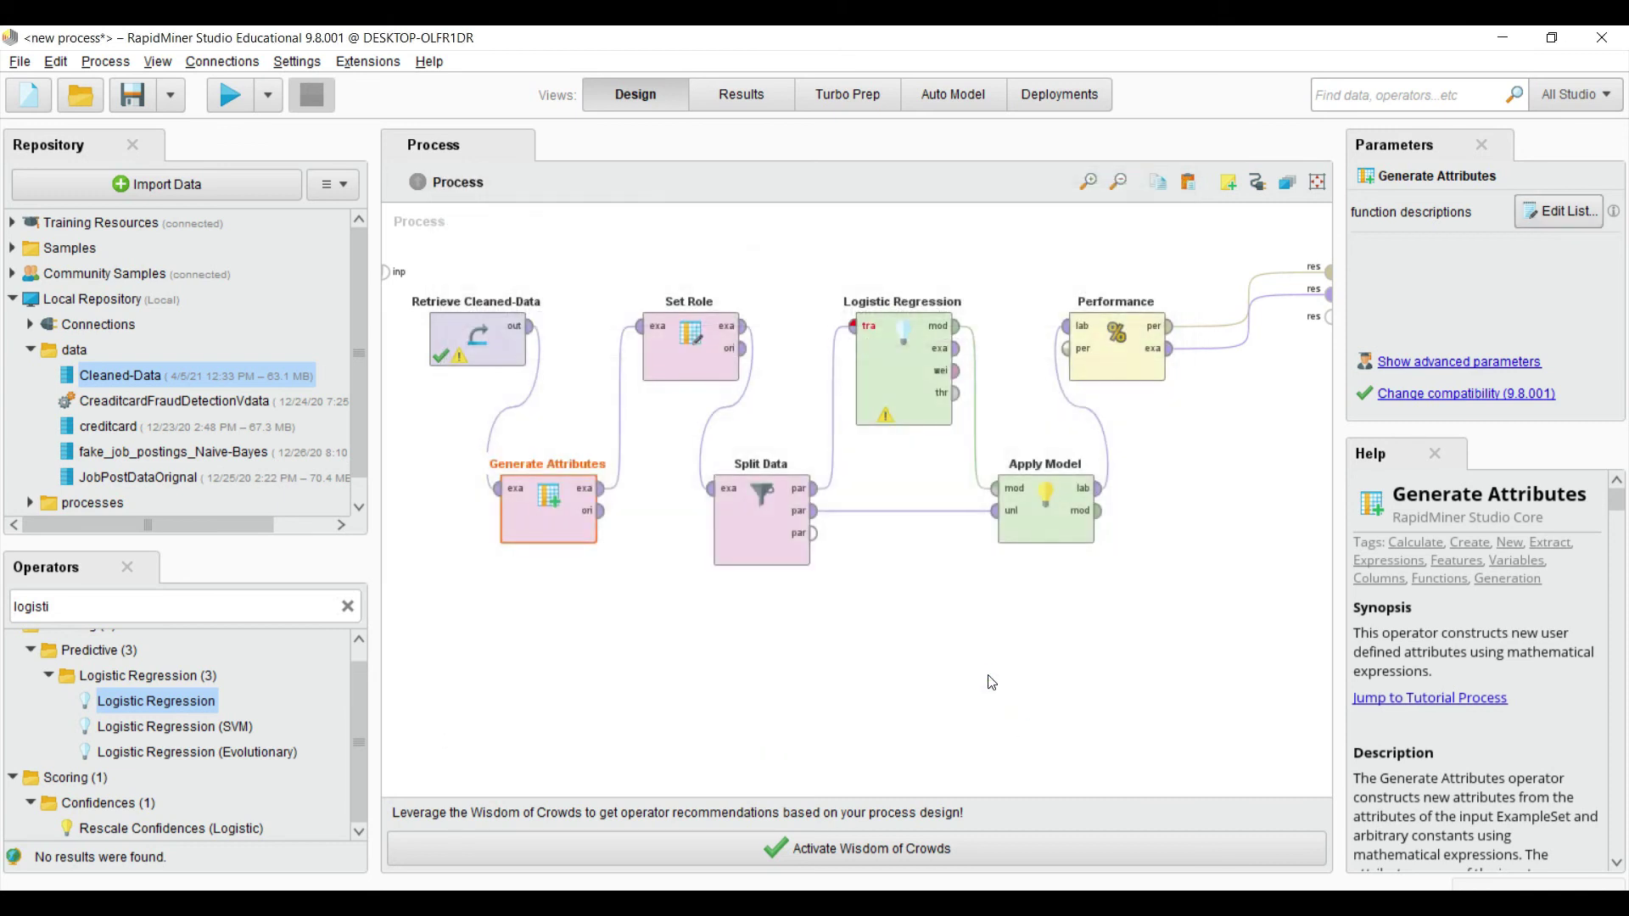
left_click(695, 410)
left_click(690, 361)
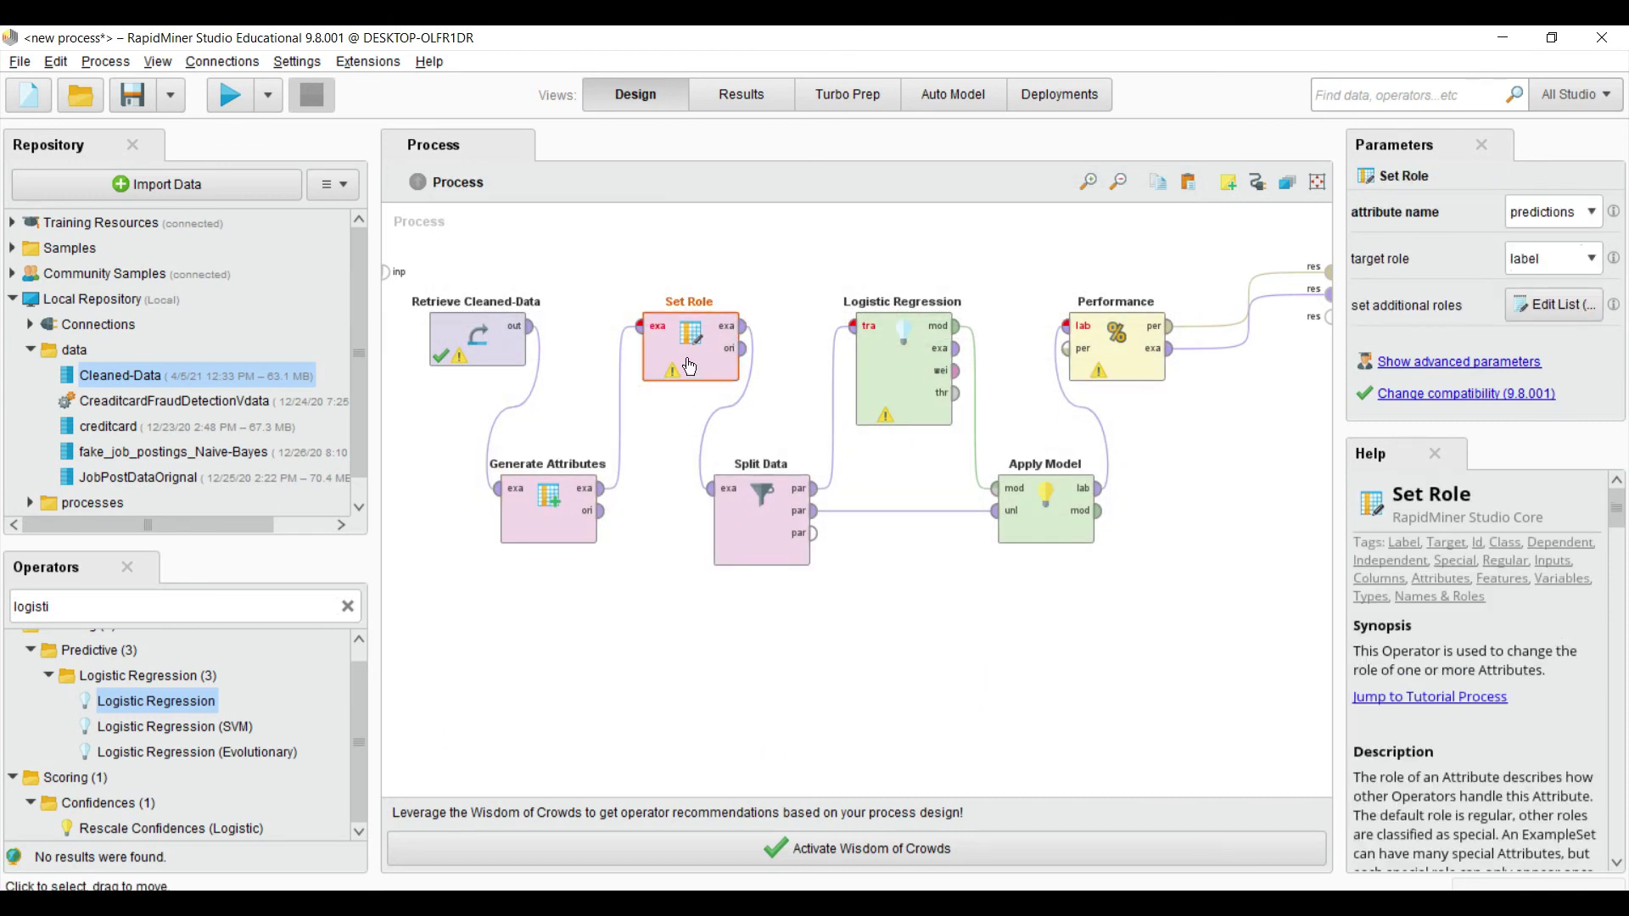
left_click(1575, 214)
key("BackSpace")
key("BackSpace")
key("BackSpace")
key("BackSpace")
key("BackSpace")
key("BackSpace")
key("BackSpace")
key("BackSpace")
key("BackSpace")
key("BackSpace")
type("severity")
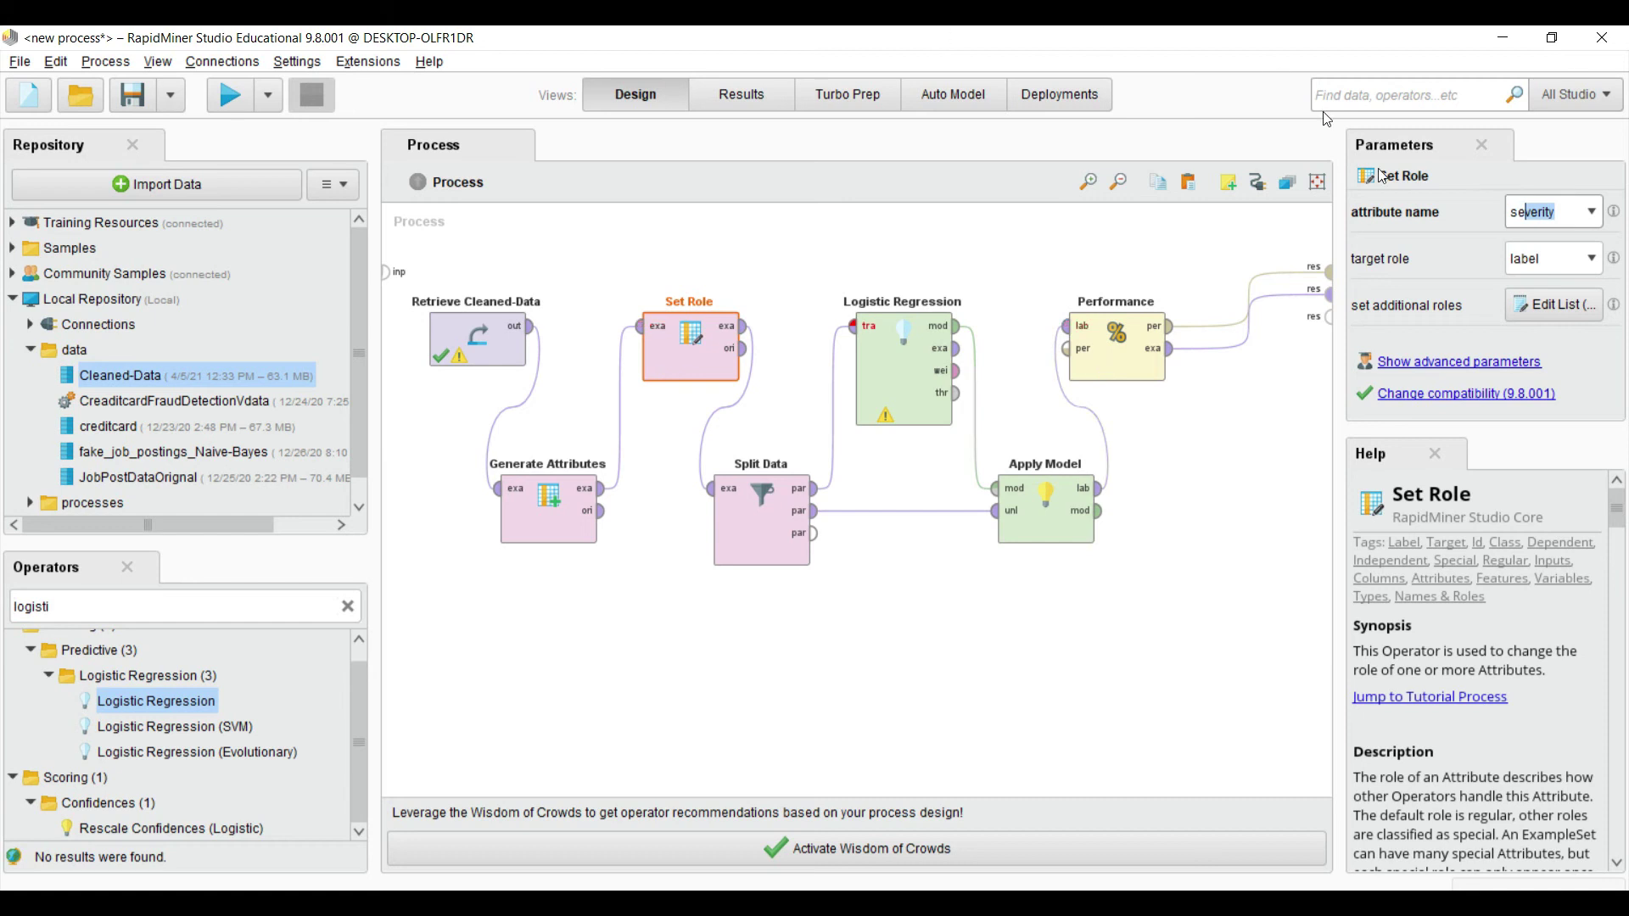
key("Return")
Step: Check the Split Data and Logistic Regression operators, then rerun the process
left_click(919, 696)
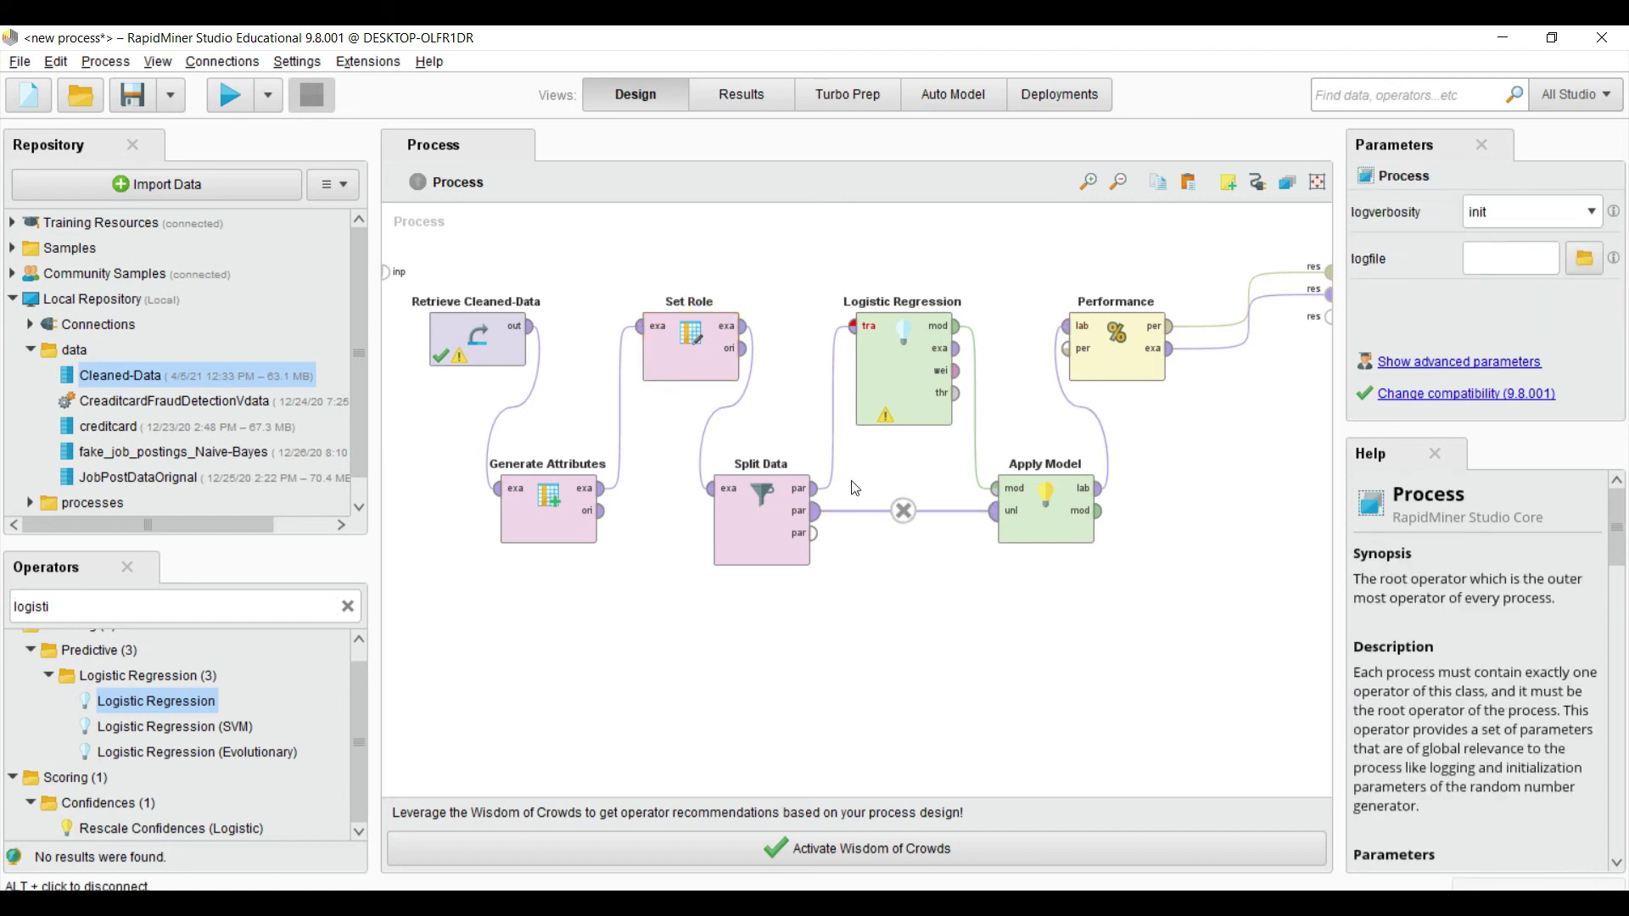
left_click(765, 515)
left_click(901, 398)
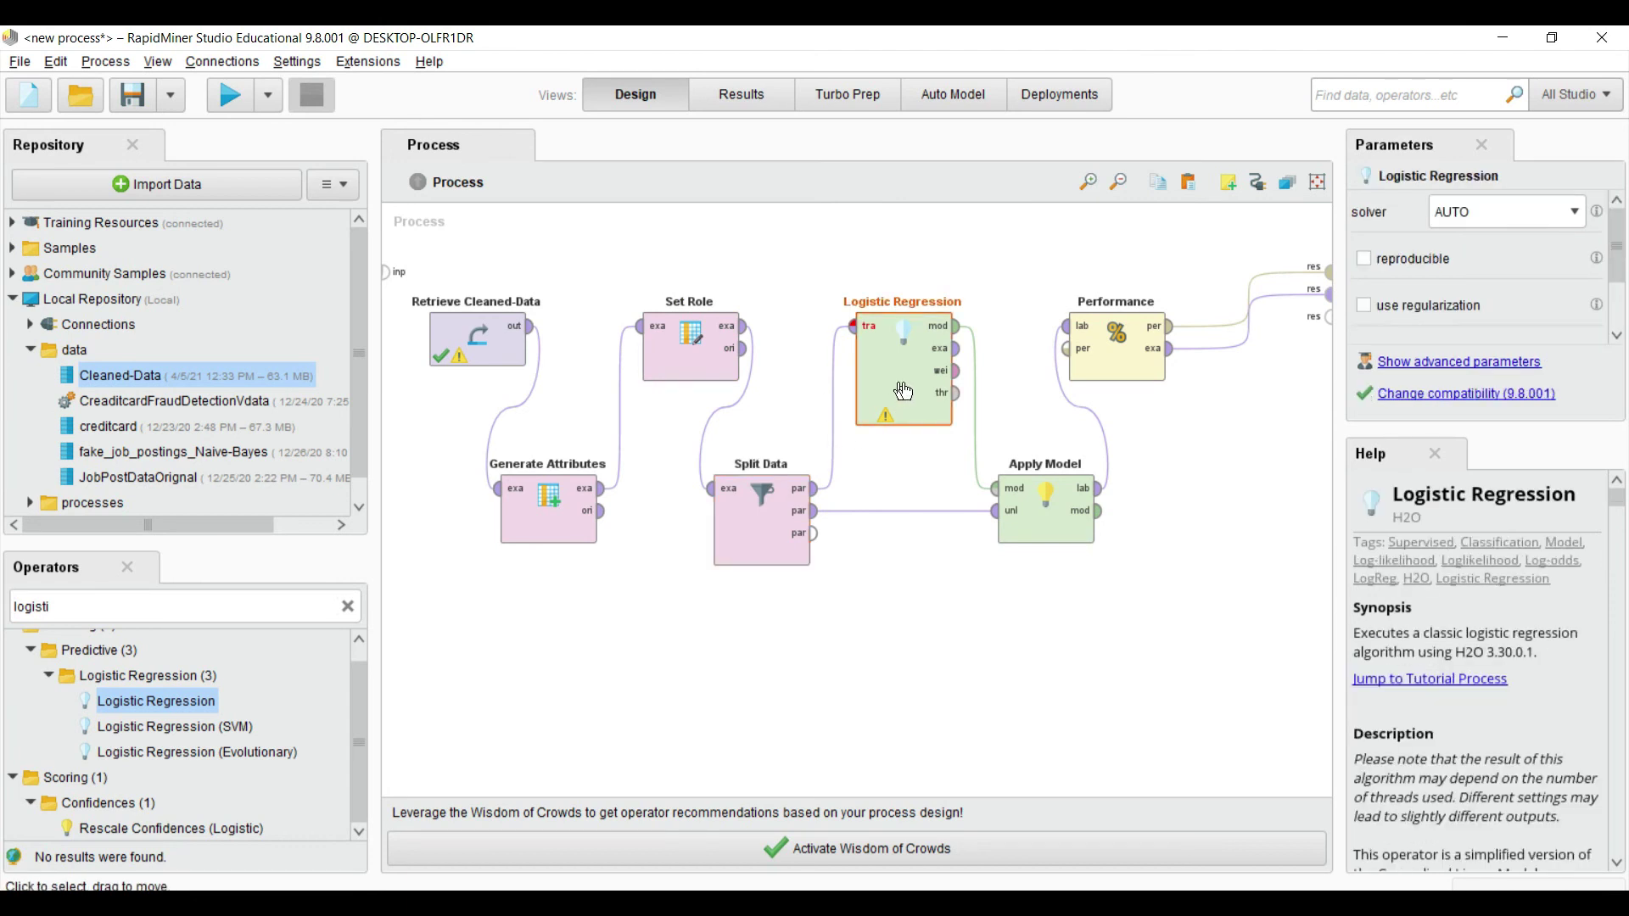
left_click(237, 100)
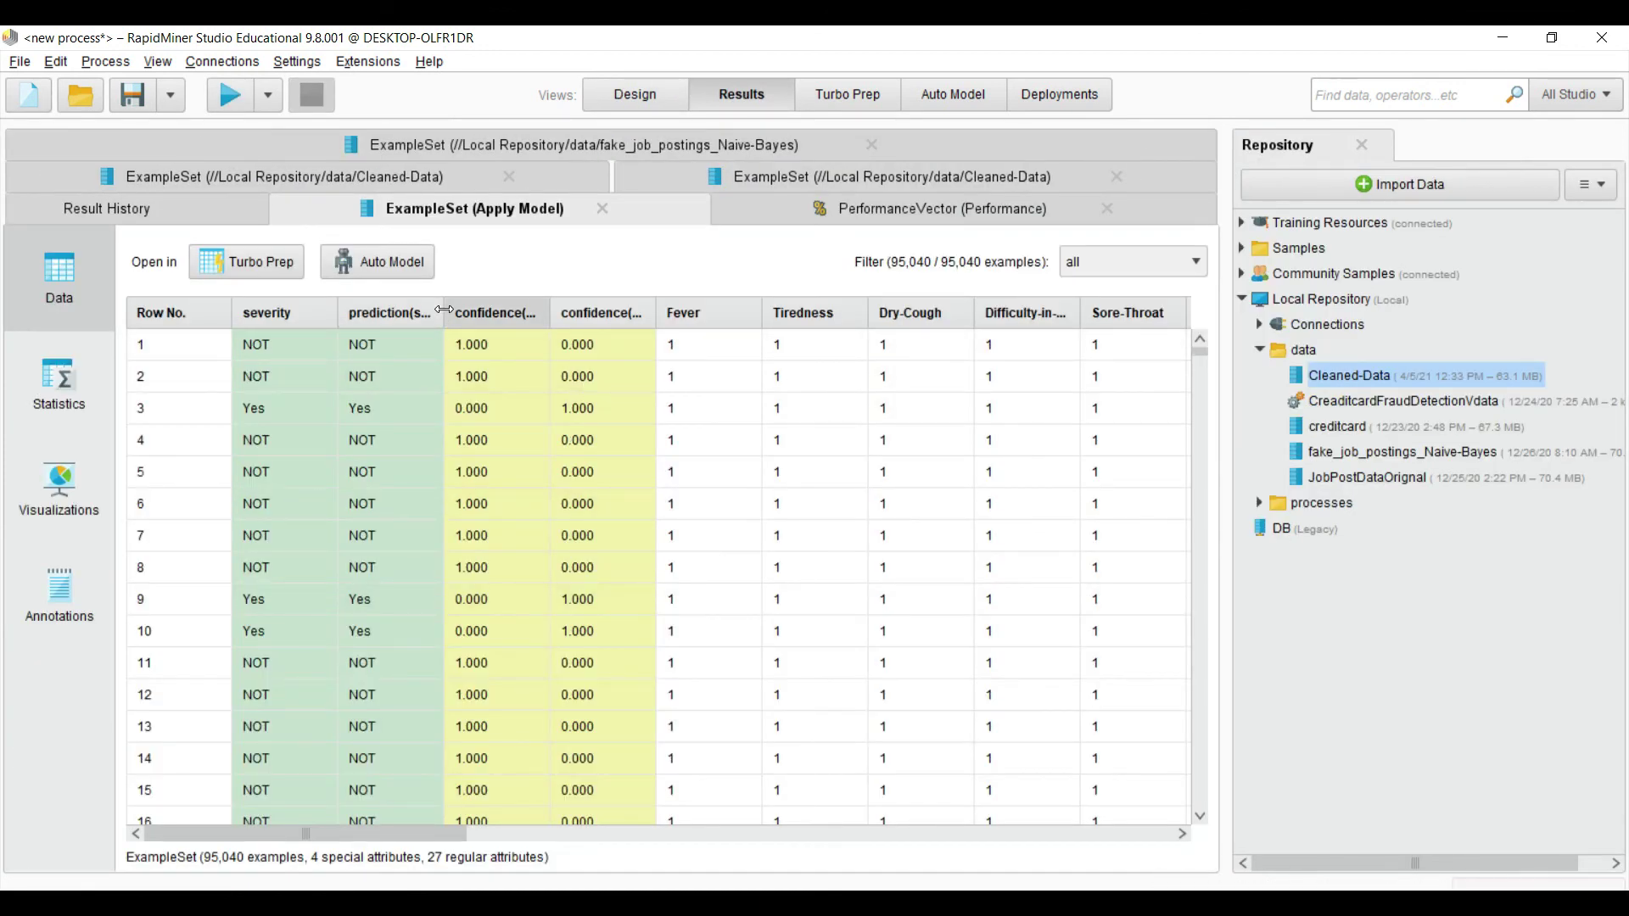
Step: Widen the prediction(severity), confidence(NOT) and confidence(Yes) columns in the Apply Model results
double_click(442, 312)
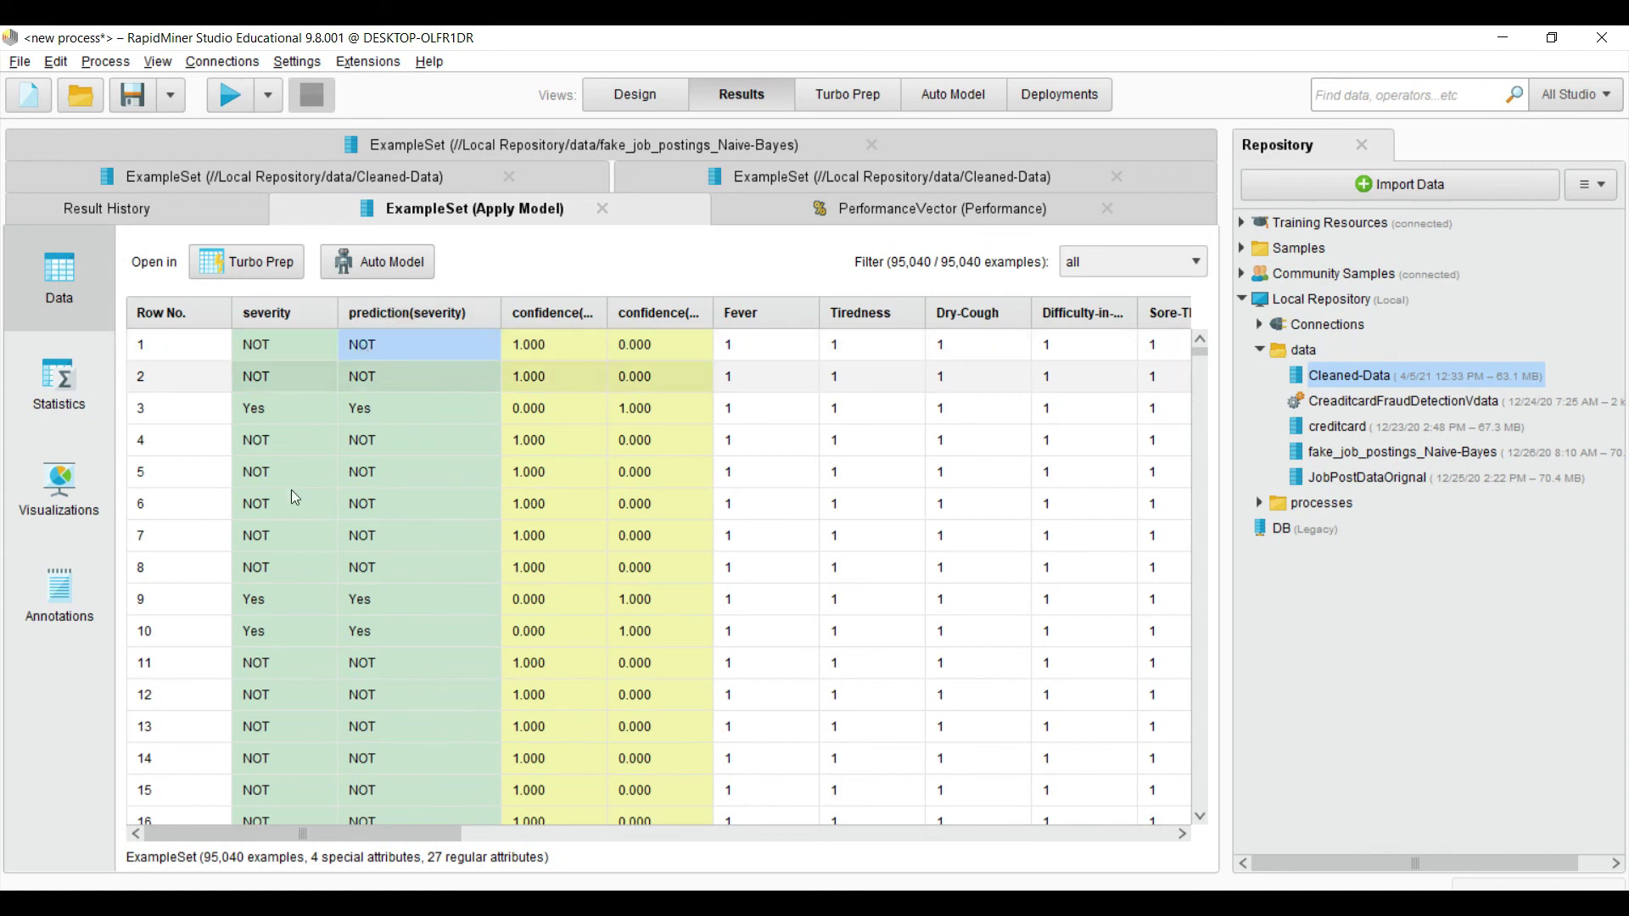
key("Right")
left_click_drag(607, 313, 665, 312)
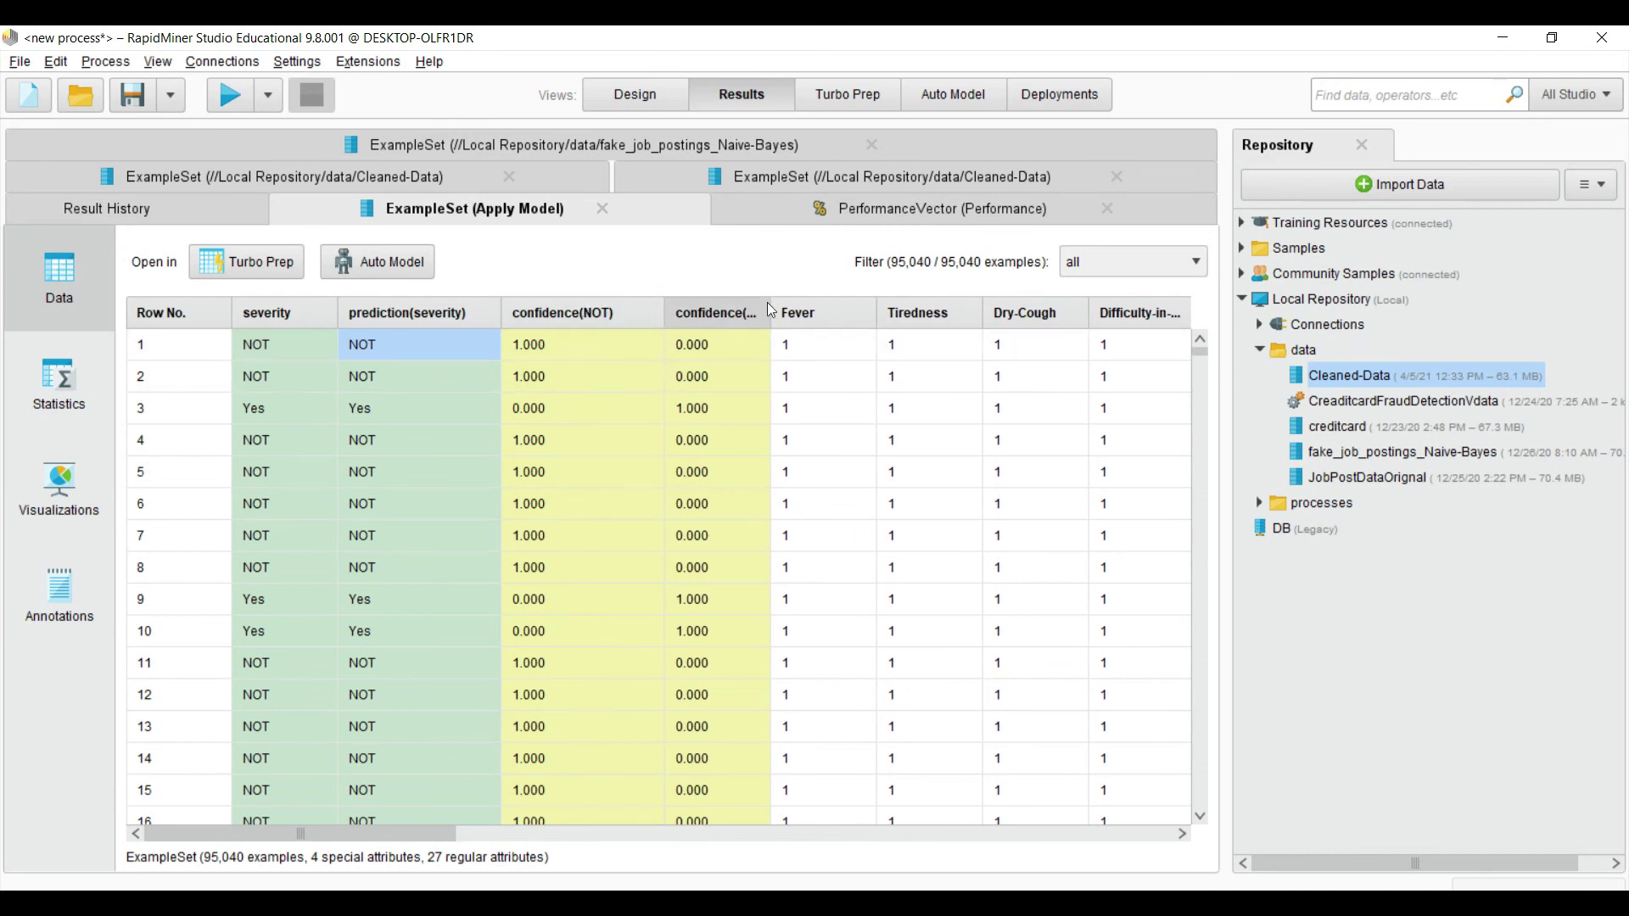
left_click_drag(770, 312, 840, 313)
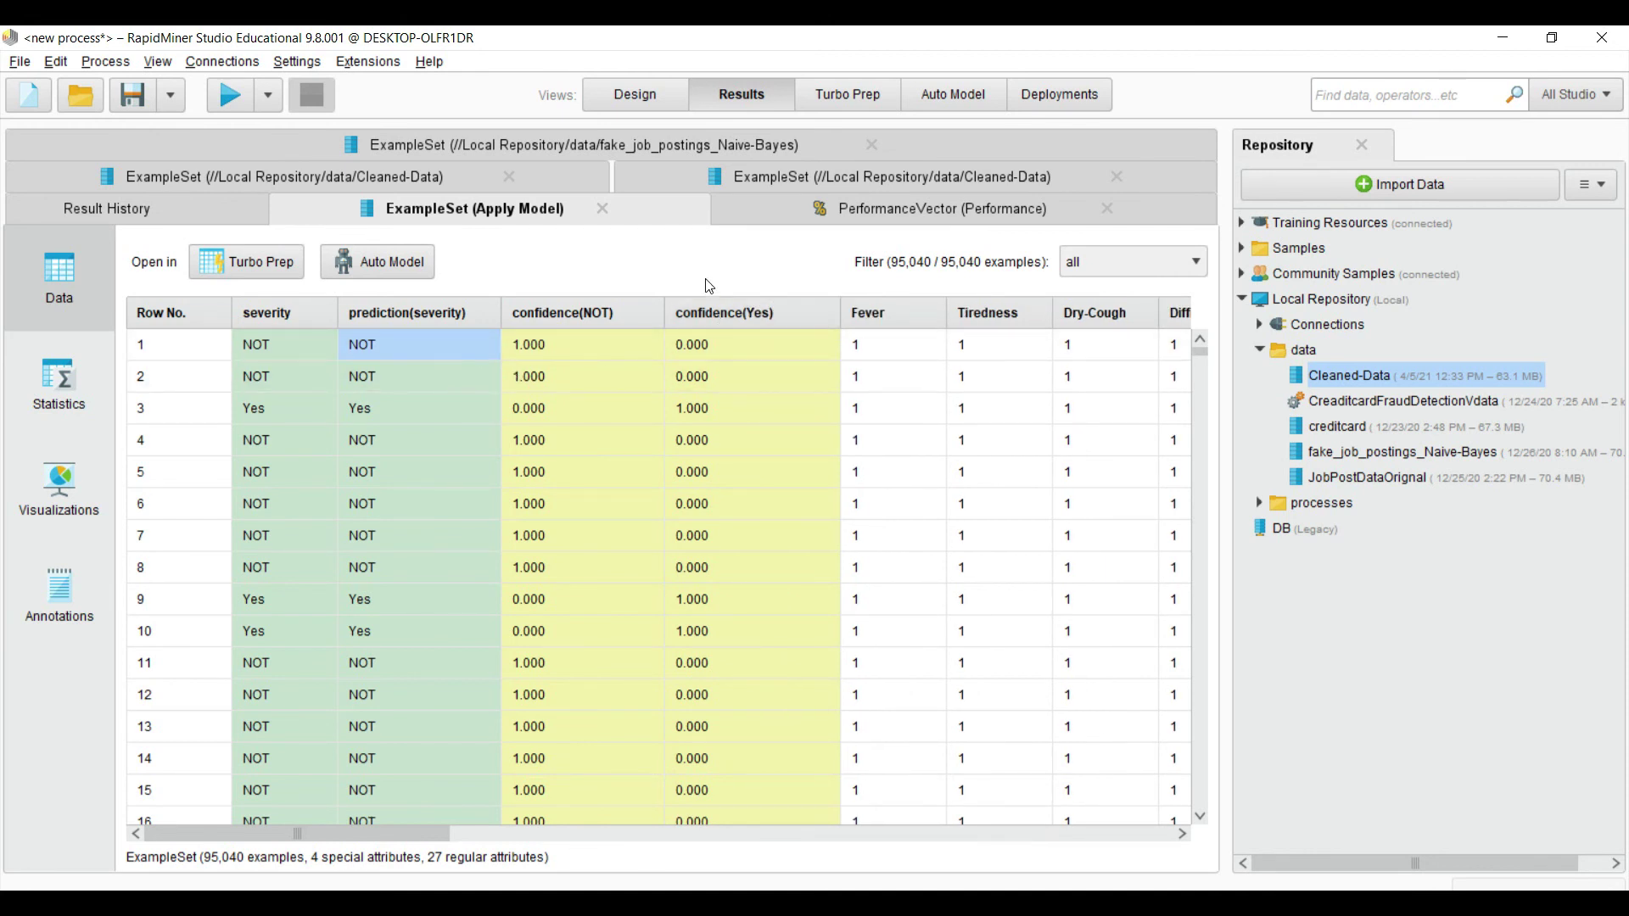
Step: Review the 100% accuracy confusion matrix (71280 NOT, 23760 Yes) in Plot and Table views
left_click(823, 211)
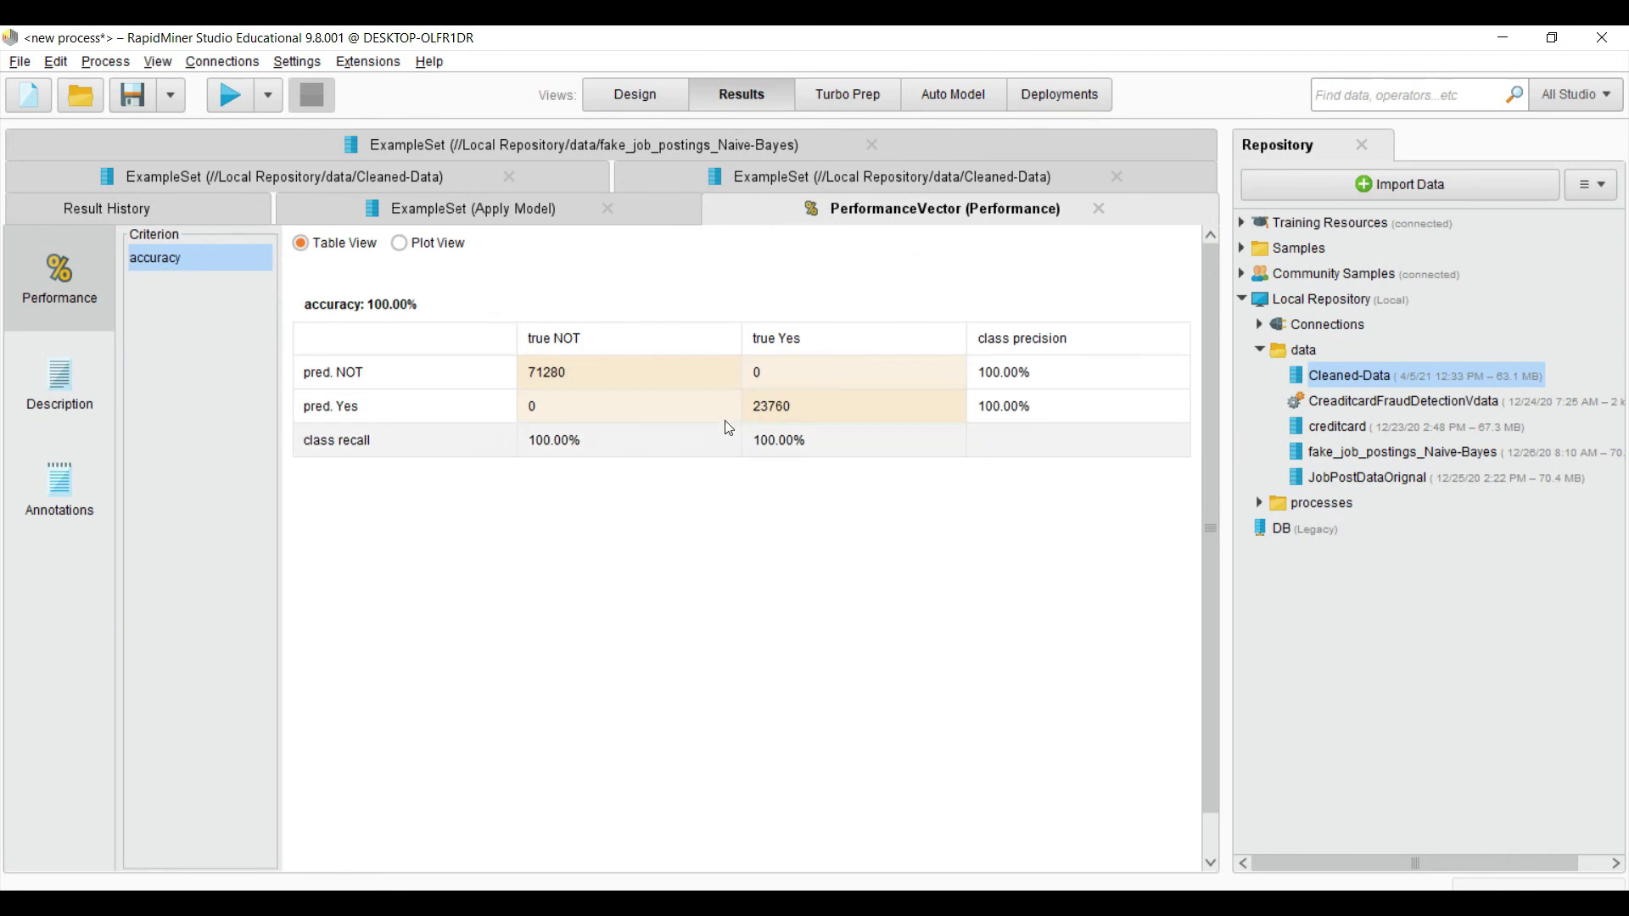
left_click(594, 371)
left_click(425, 248)
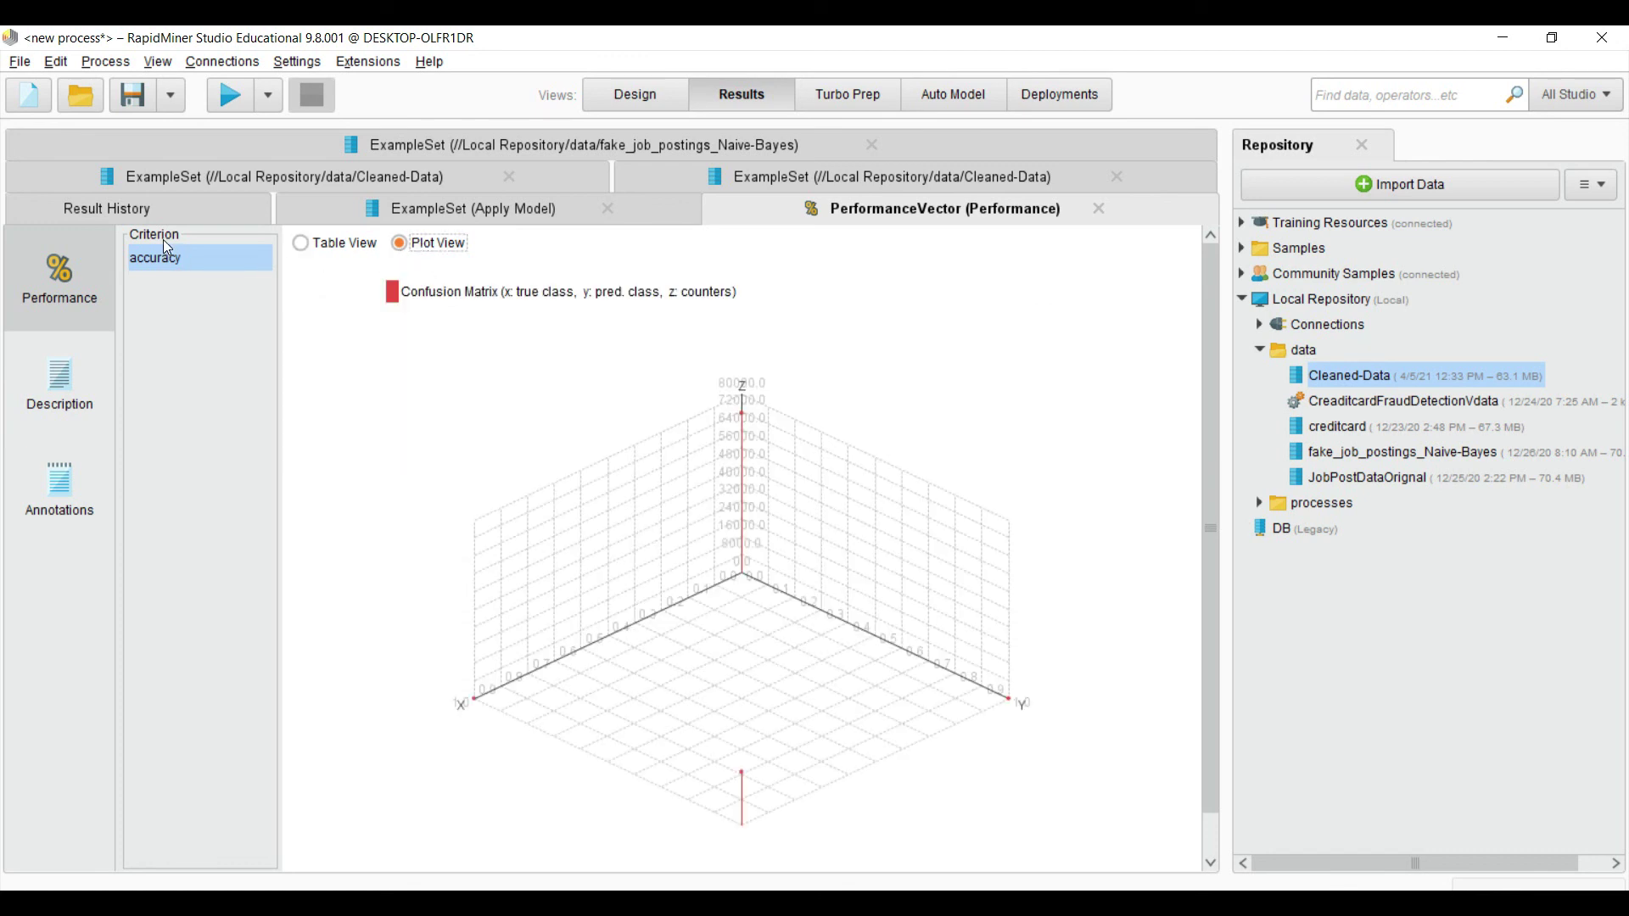
left_click(333, 245)
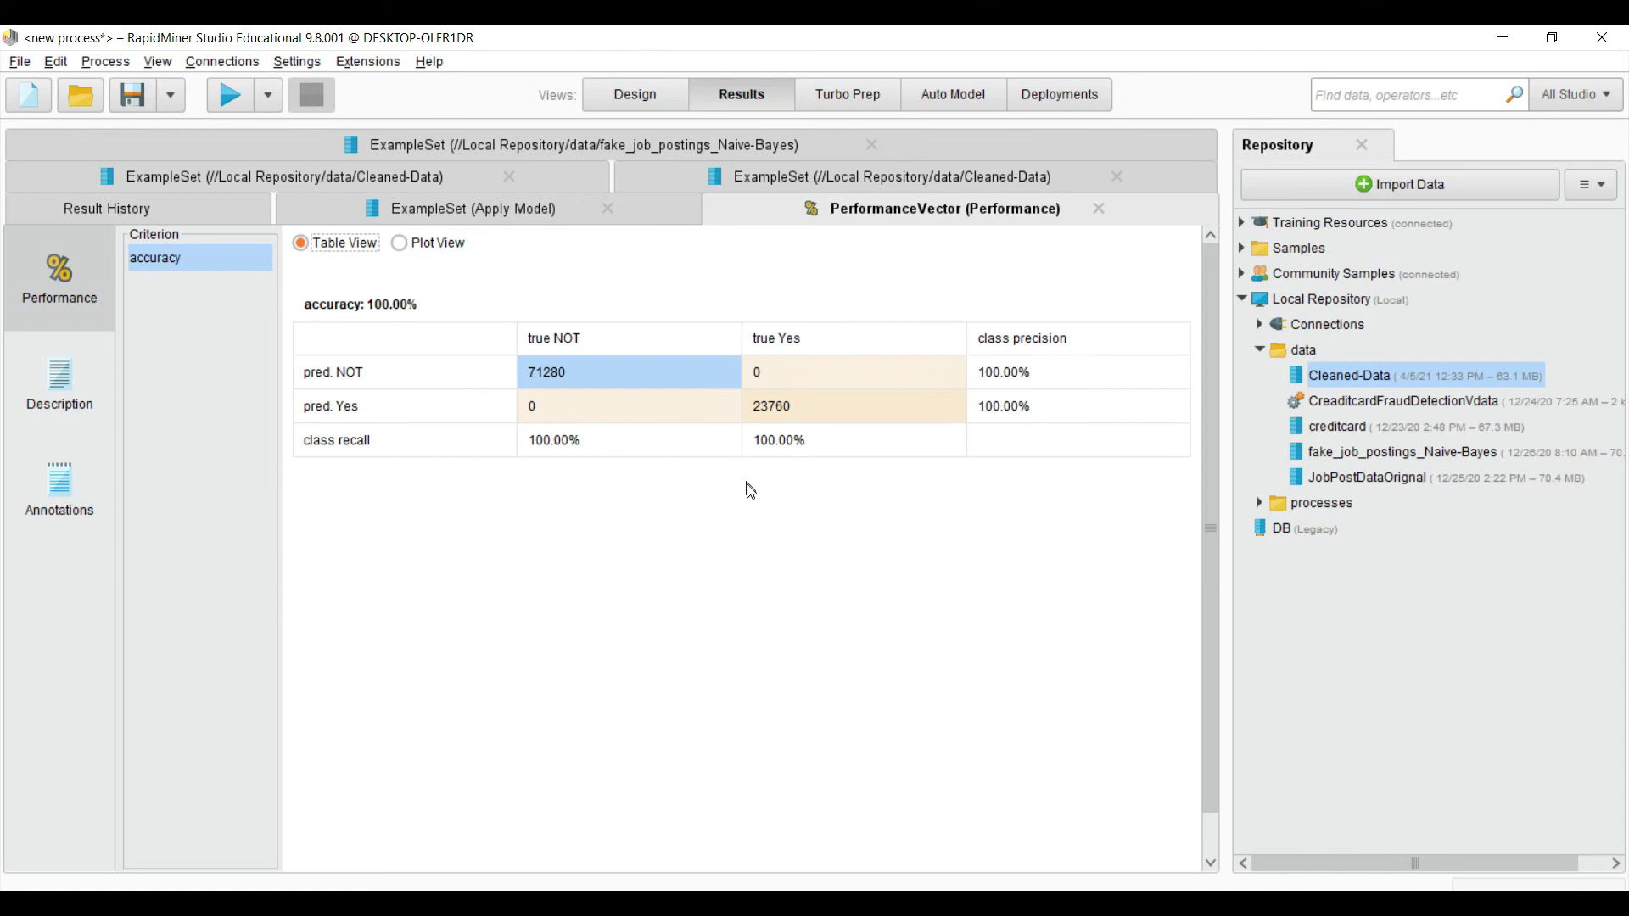
Step: Switch back to the Design view to see the completed process canvas
left_click(634, 95)
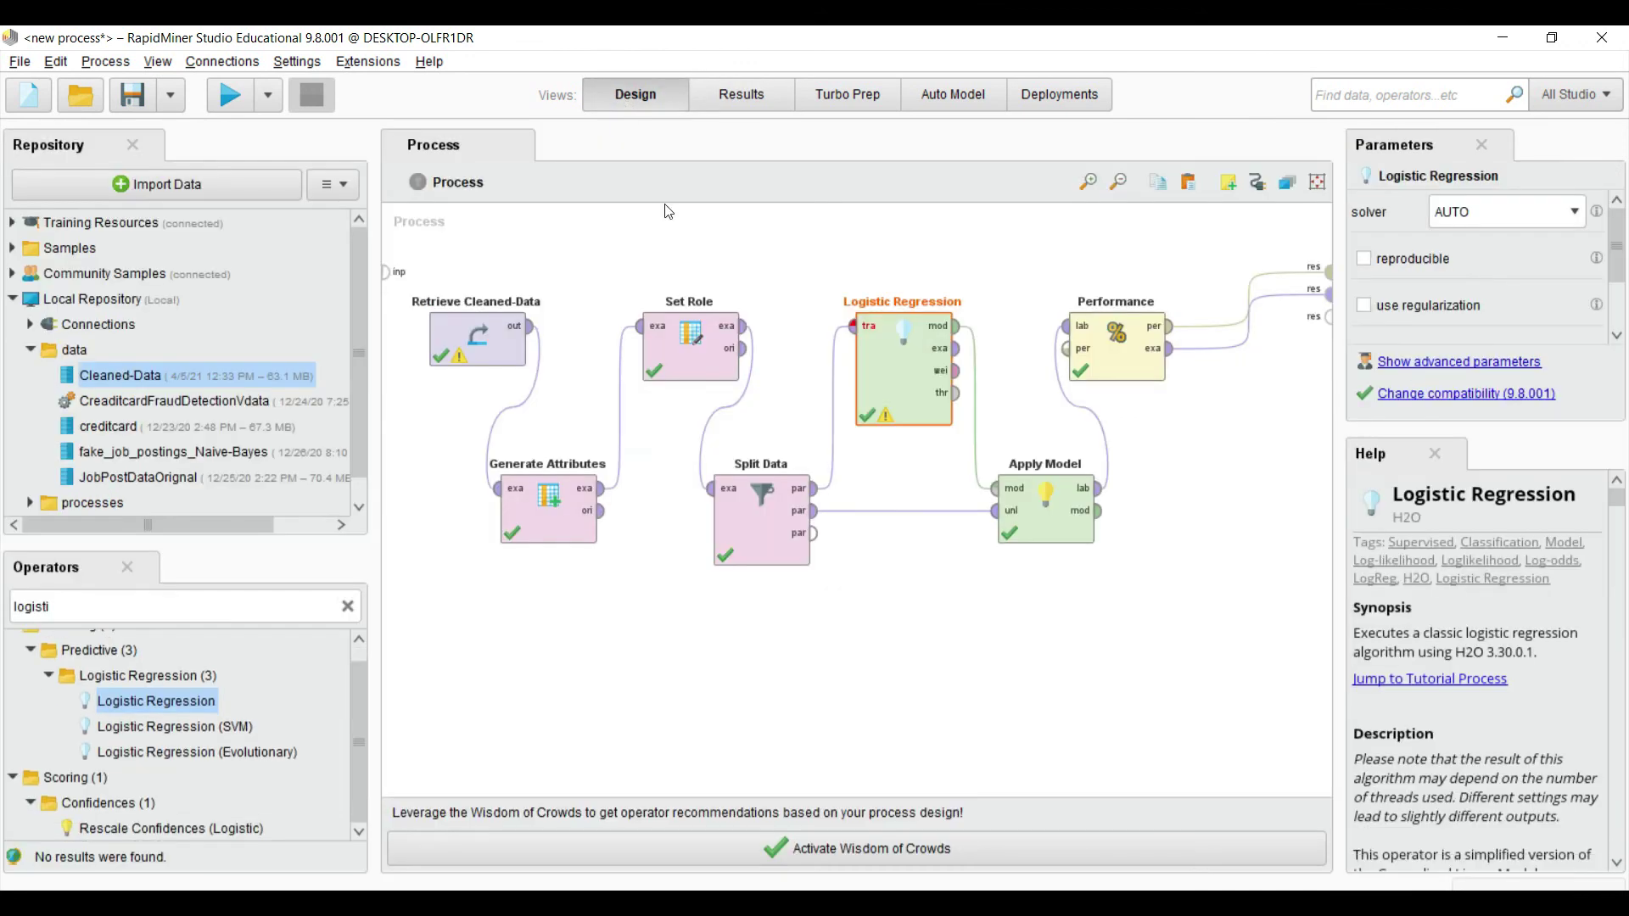